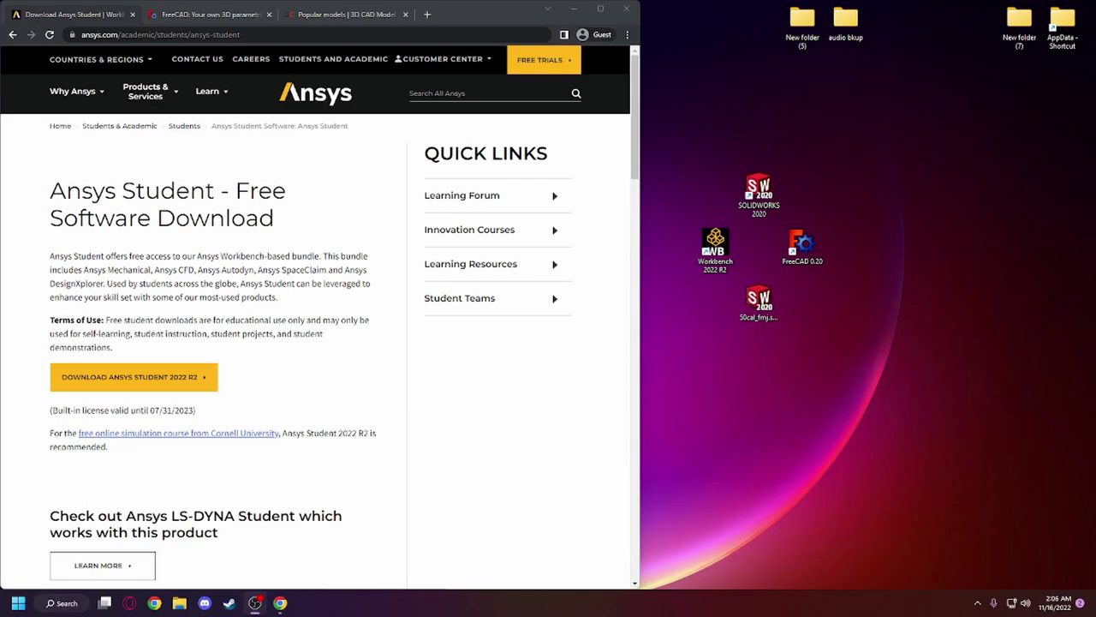
# - Highlight text on the Ansys Student download page, then switch to the FreeCAD tab
pyautogui.moveTo(41, 197); pyautogui.dragTo(206, 205)
pyautogui.moveTo(299, 333); pyautogui.dragTo(305, 333)
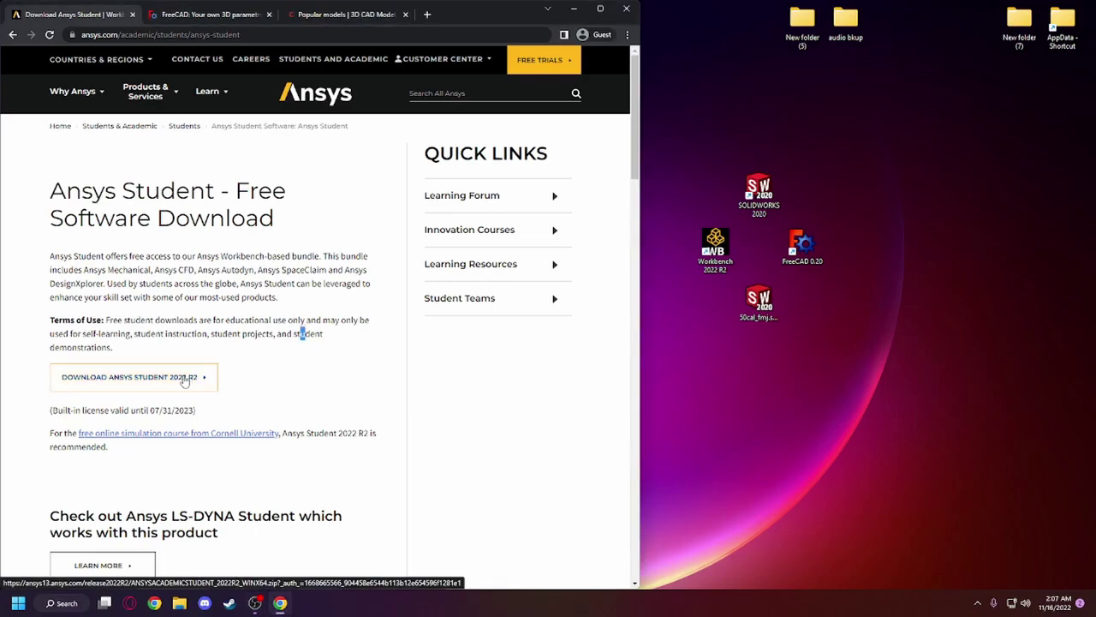
pyautogui.click(203, 15)
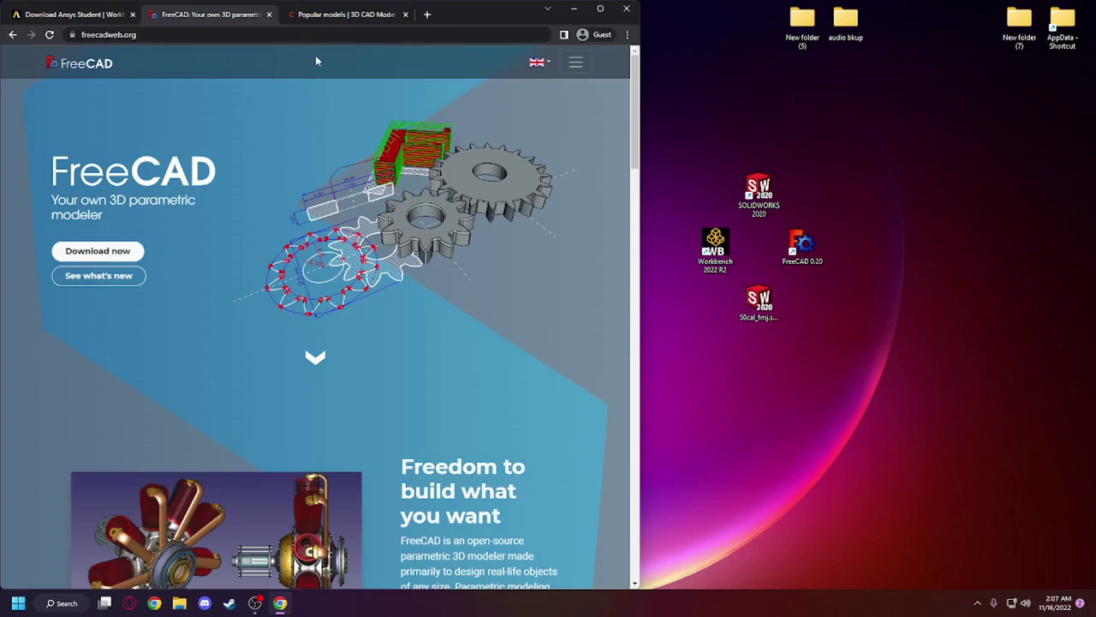
# - Scroll through GrabCAD's popular models library, then open a new blank Chrome tab
pyautogui.click(325, 15)
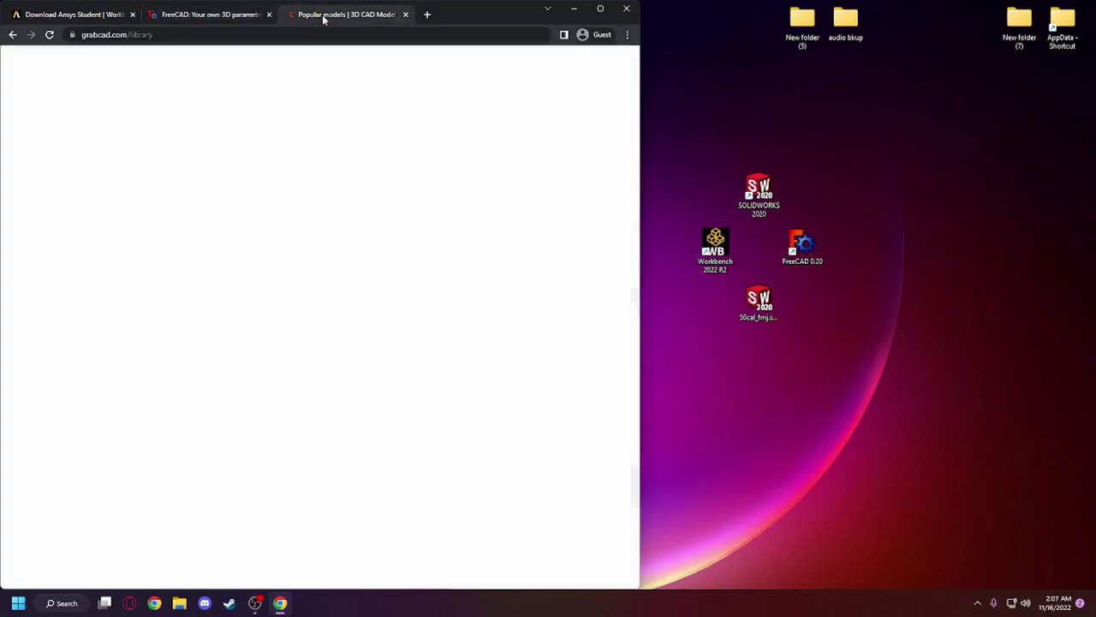
pyautogui.moveTo(30, 69)
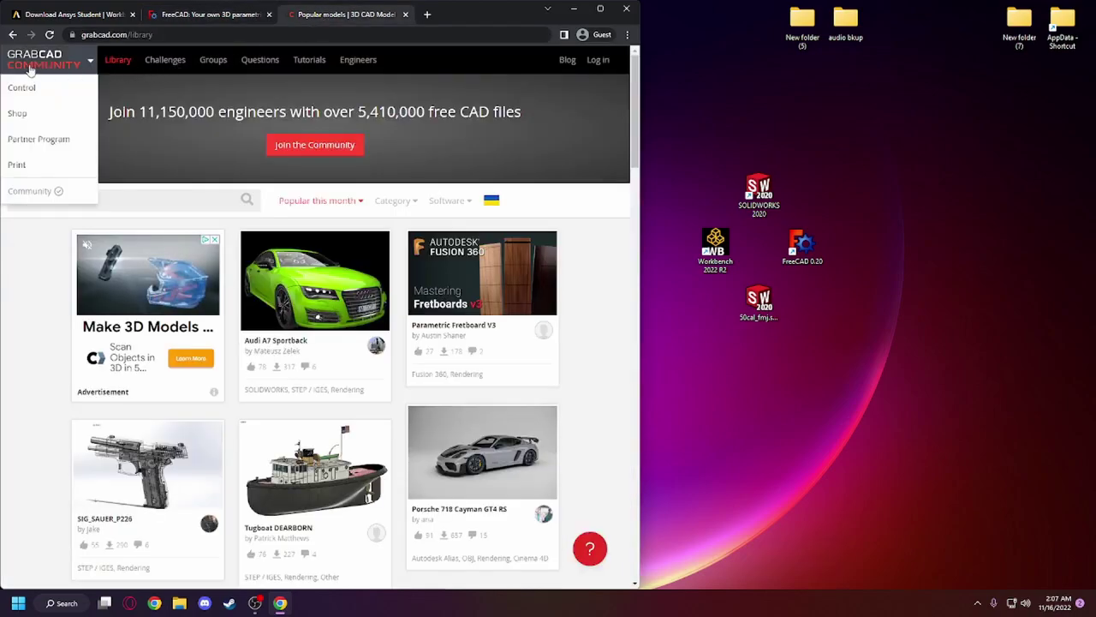
pyautogui.scroll(-3, 220, 208)
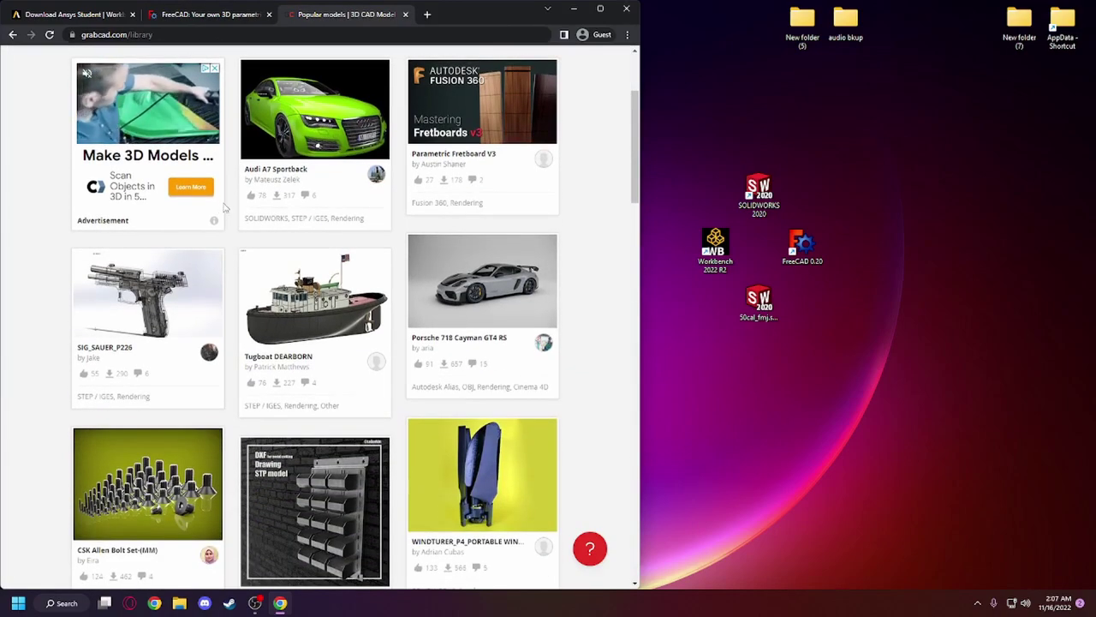
pyautogui.scroll(-2, 581, 250)
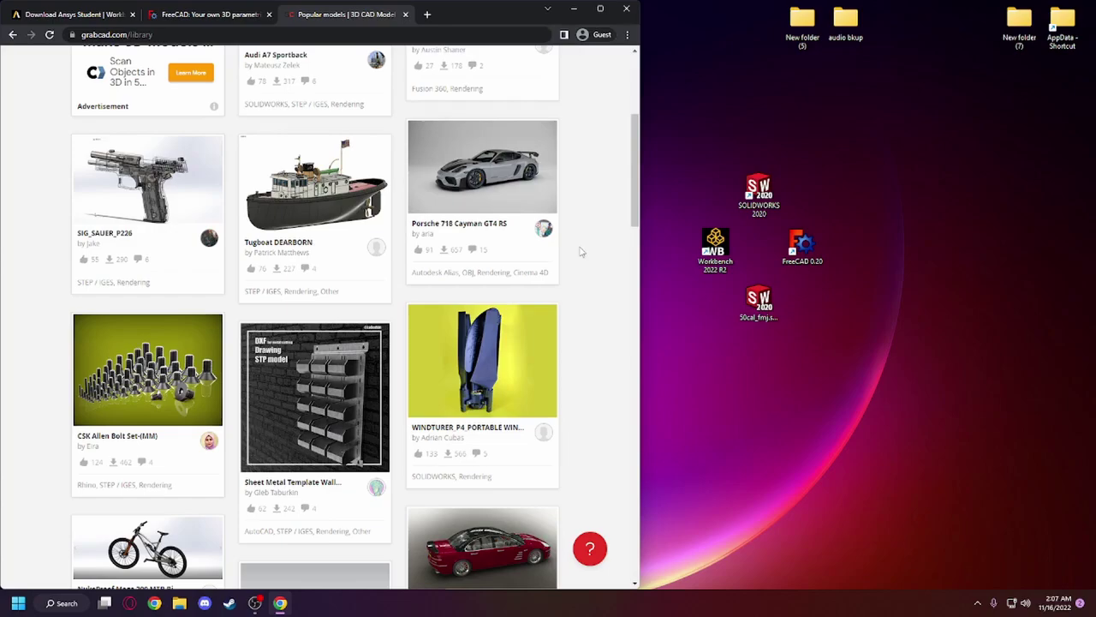
pyautogui.hotkey('ctrl', 't')
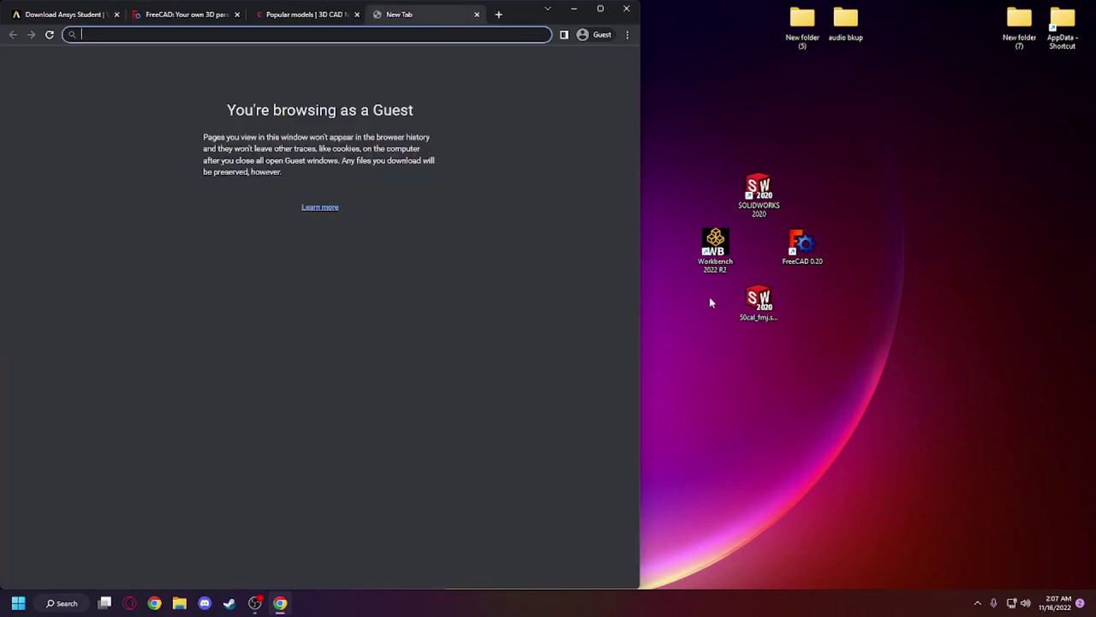
# - Launch Workbench 2022 R2, add an Explicit Dynamics system, and open its Engineering Data
pyautogui.doubleClick(716, 245)
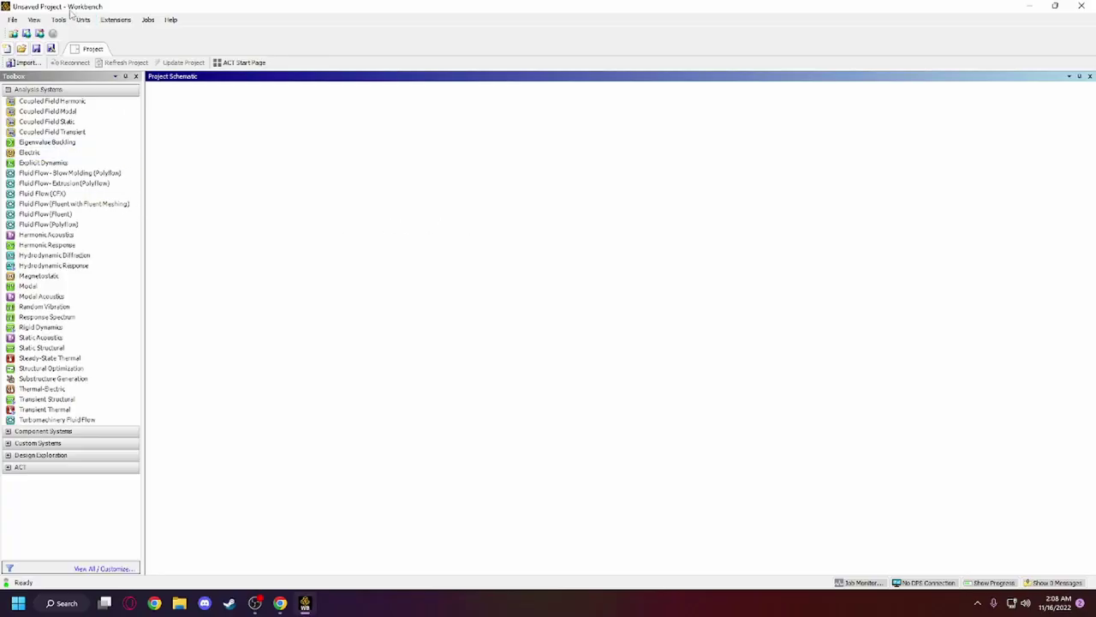
pyautogui.doubleClick(37, 164)
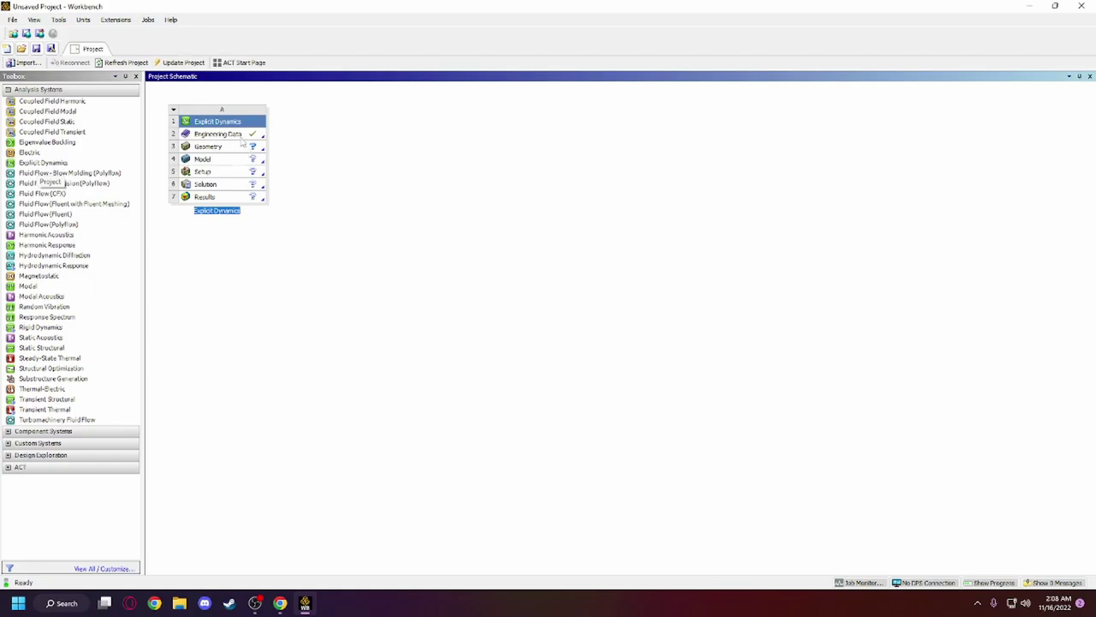
pyautogui.doubleClick(238, 140)
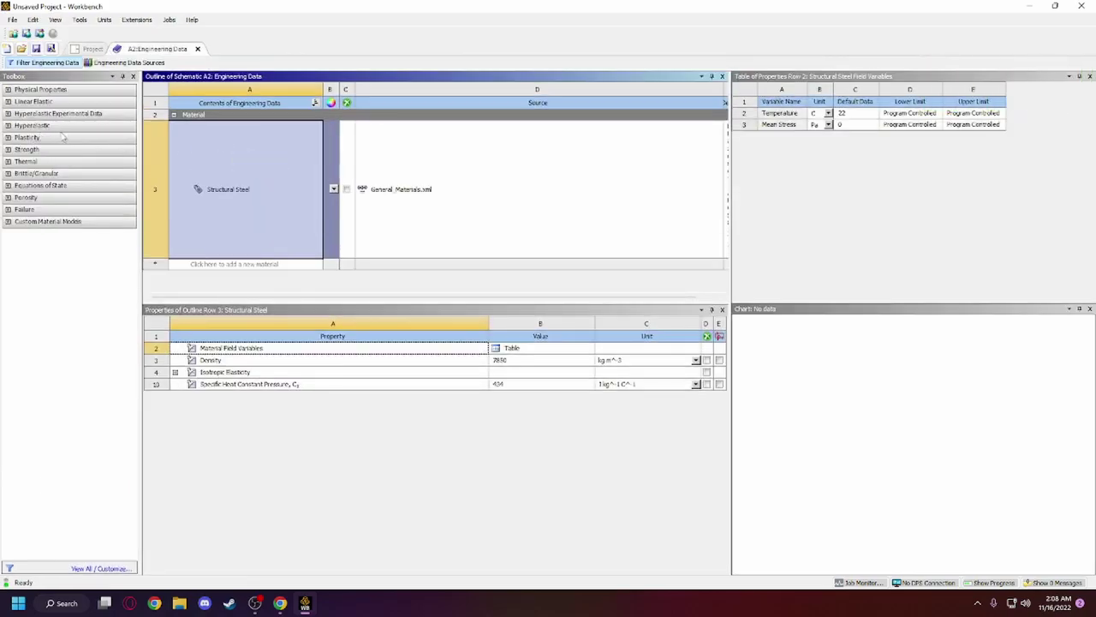
# - Open the Explicit Materials library from Engineering Data Sources and browse its materials
pyautogui.click(130, 64)
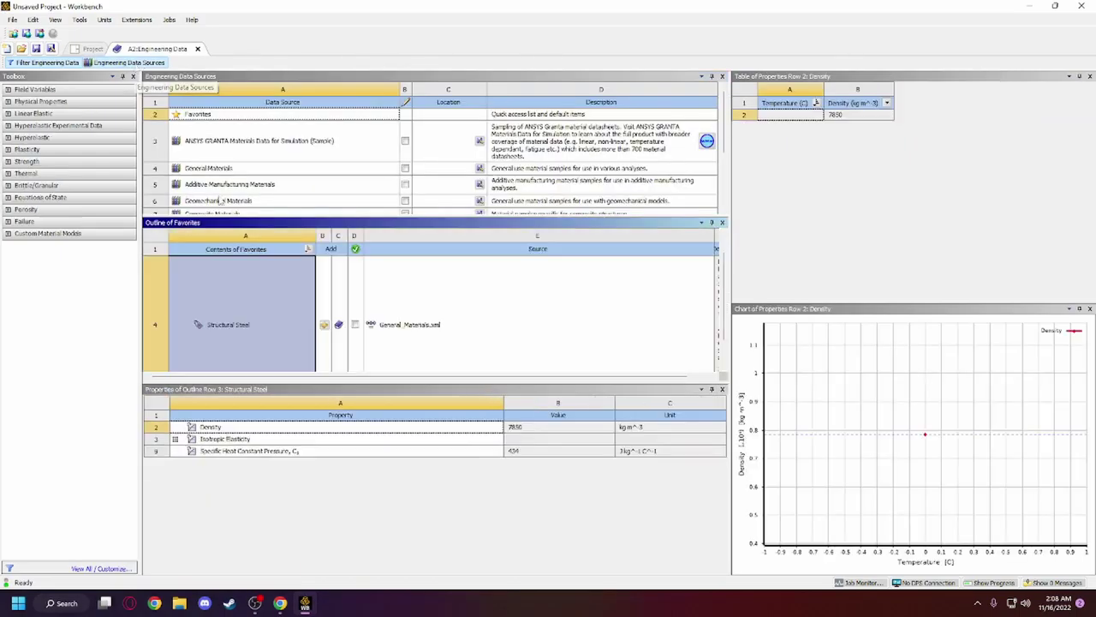
pyautogui.scroll(-3, 227, 197)
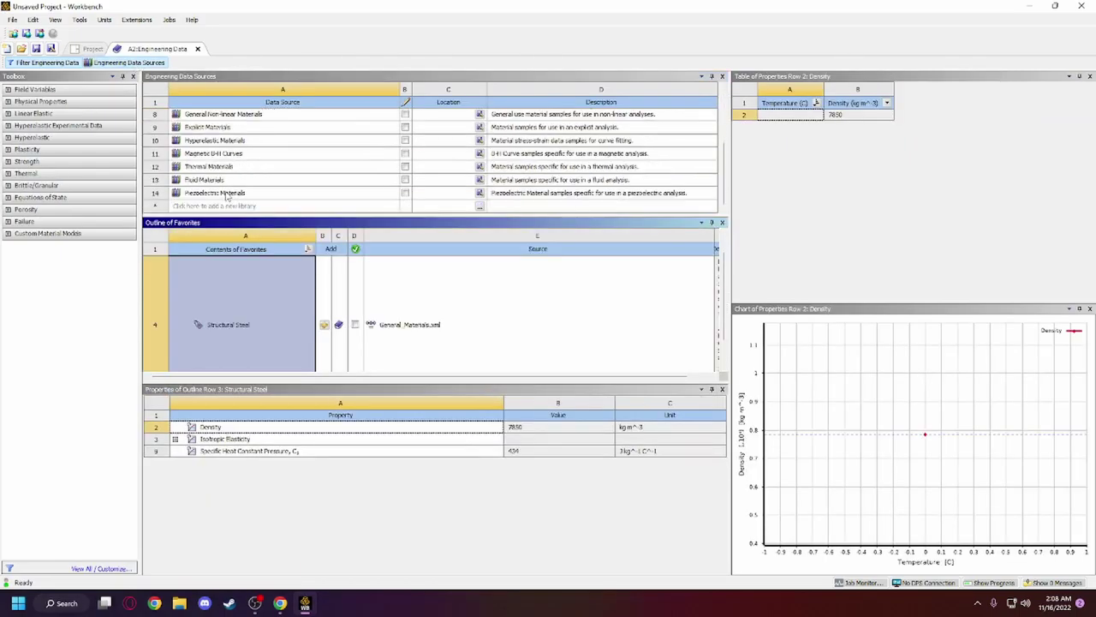
pyautogui.click(209, 128)
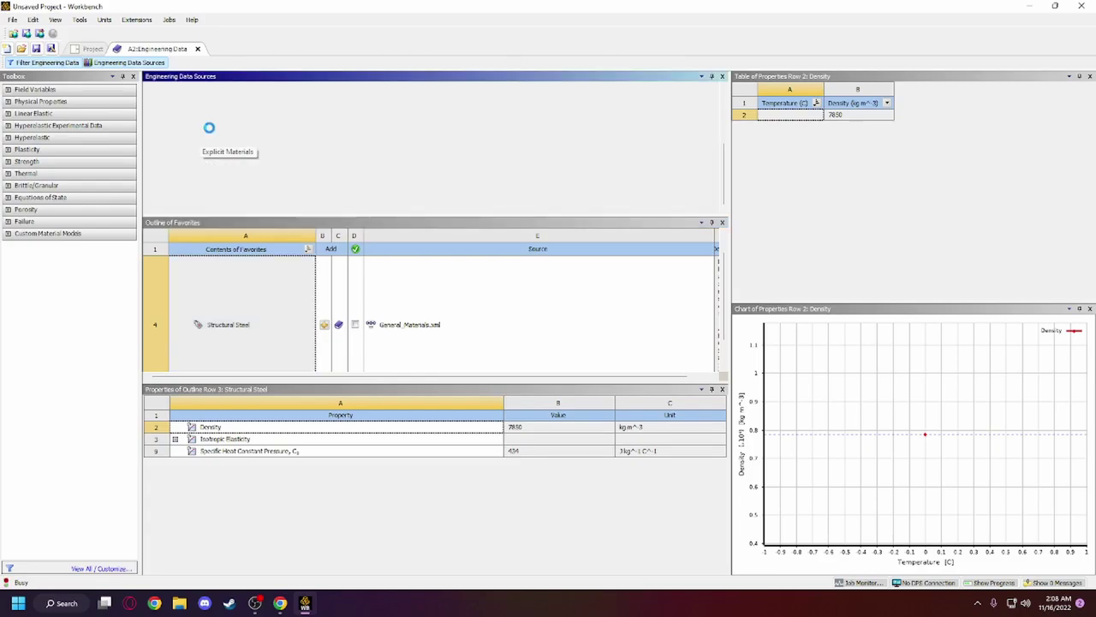
pyautogui.scroll(-15, 302, 282)
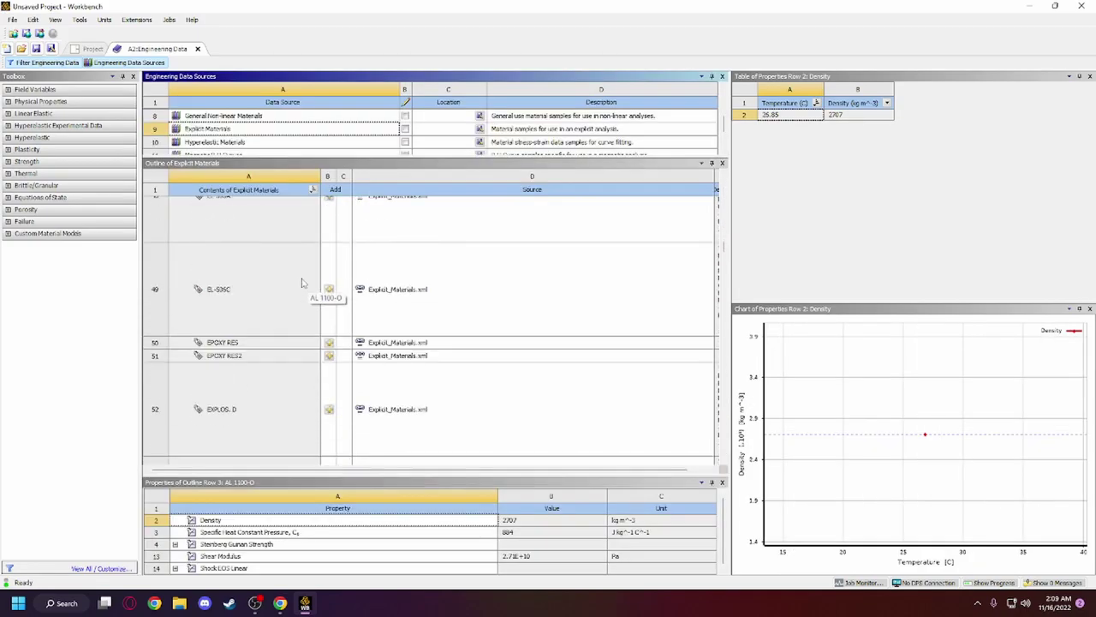
pyautogui.scroll(-20, 302, 282)
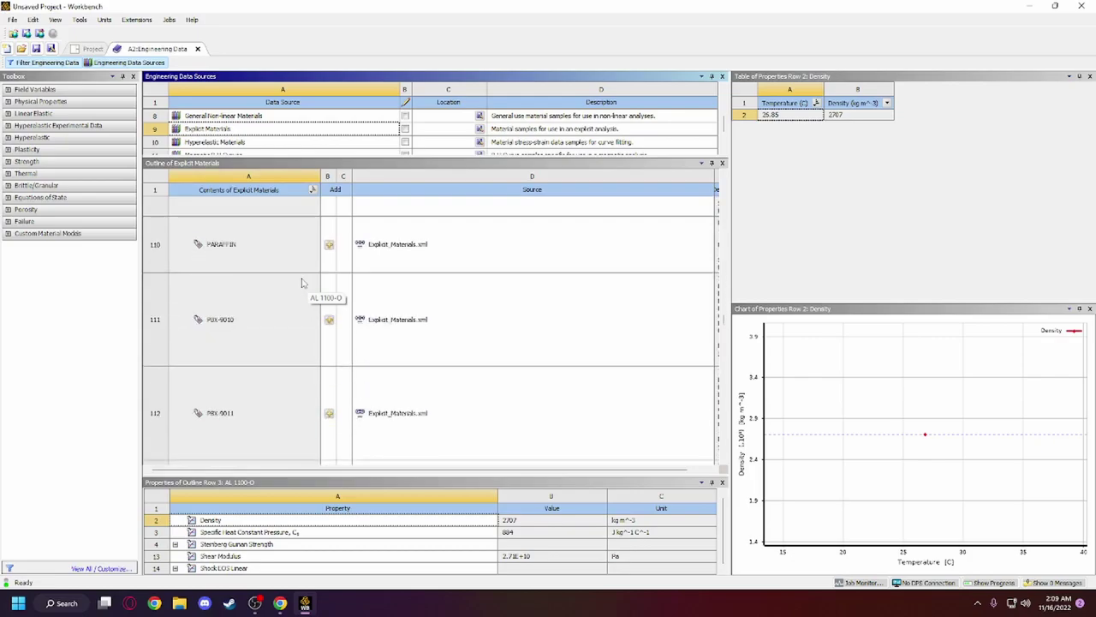
pyautogui.scroll(-20, 302, 282)
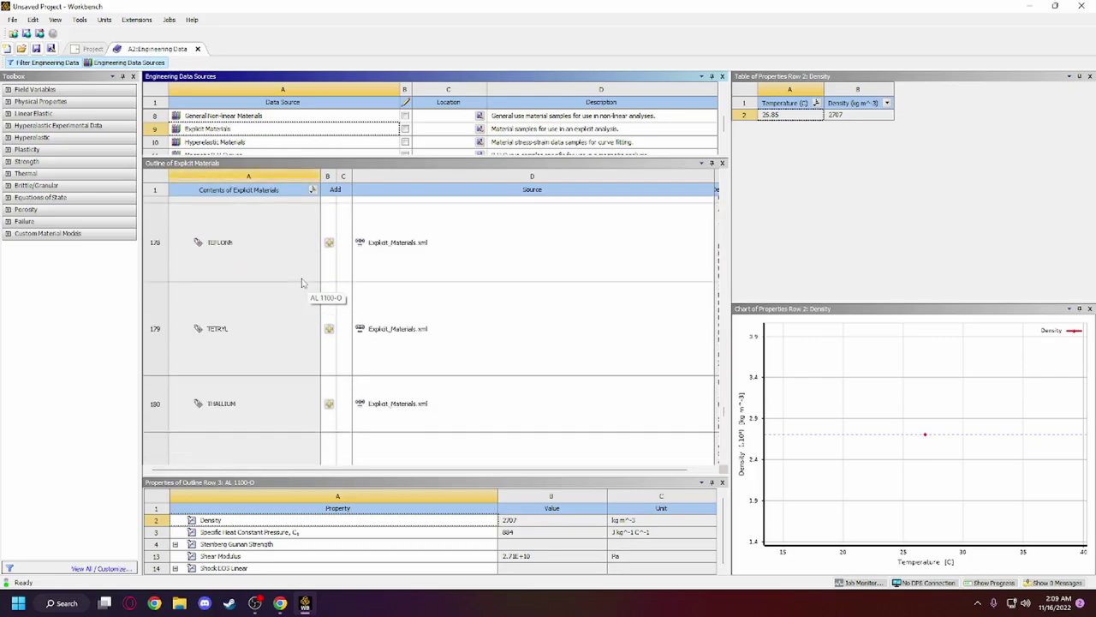
pyautogui.scroll(-11, 301, 282)
pyautogui.scroll(20, 302, 282)
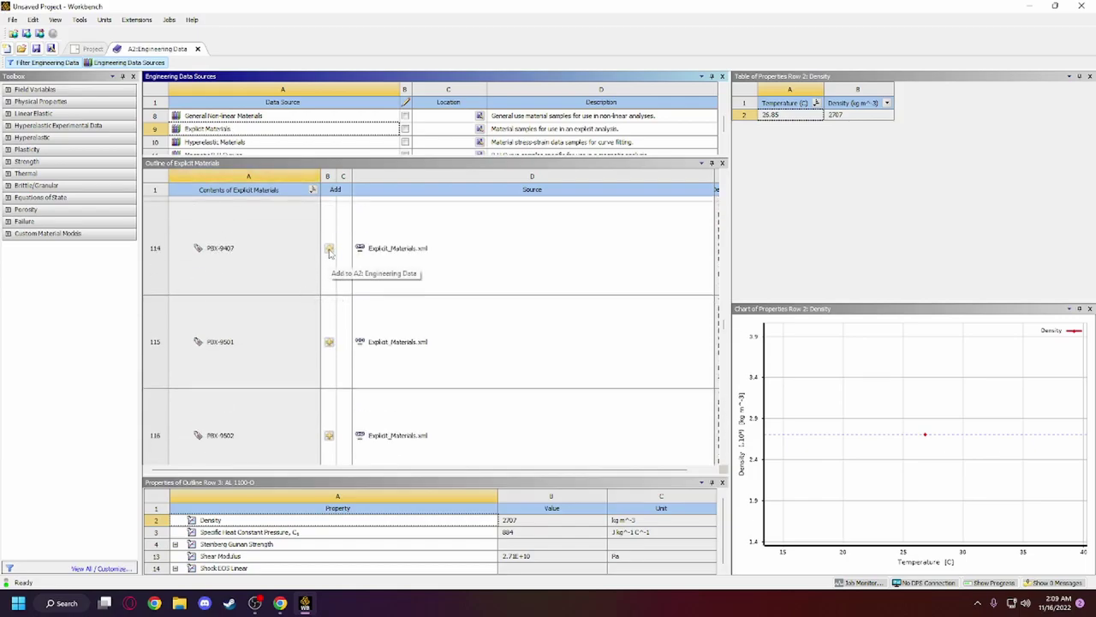
# - Add an Explicit Materials material to the engineering data and return to the Project Schematic
pyautogui.click(329, 250)
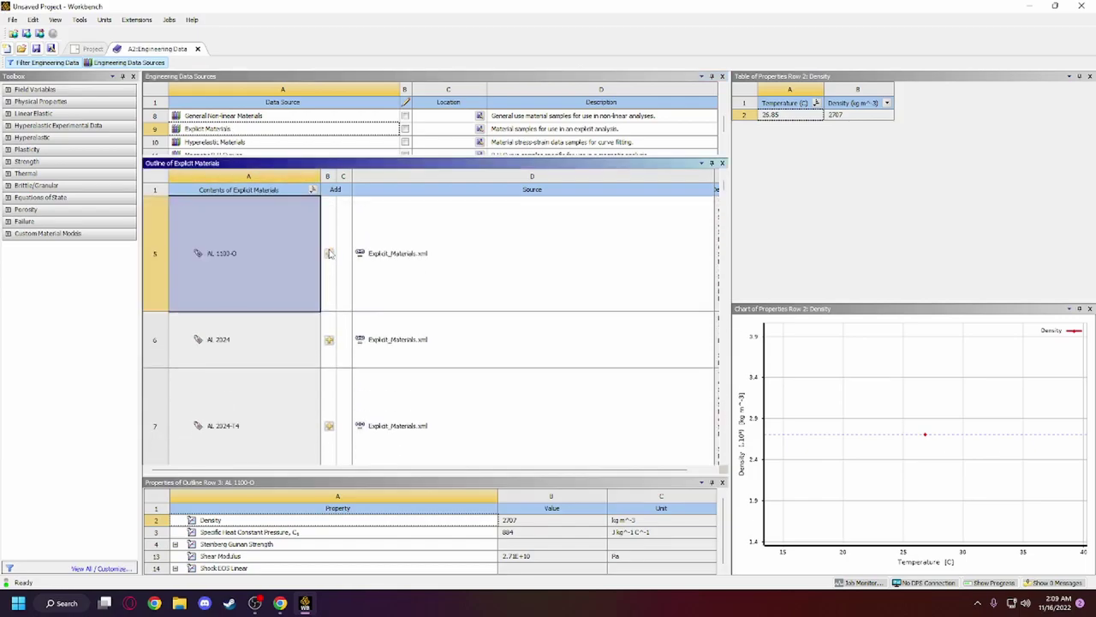
pyautogui.scroll(-10, 317, 333)
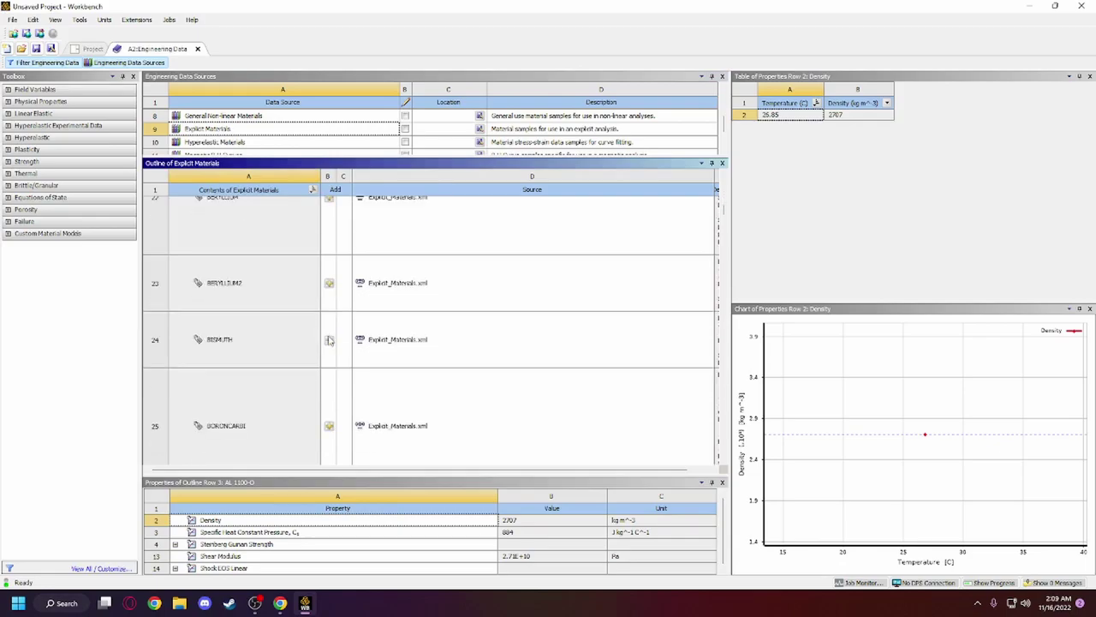
pyautogui.scroll(-10, 329, 341)
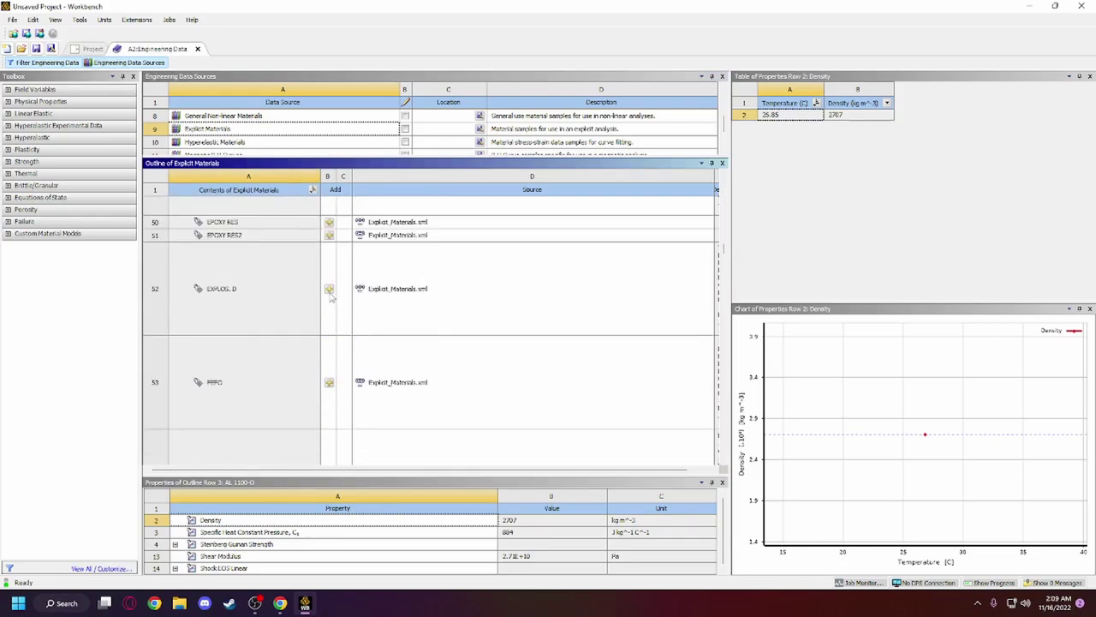
pyautogui.scroll(15, 308, 325)
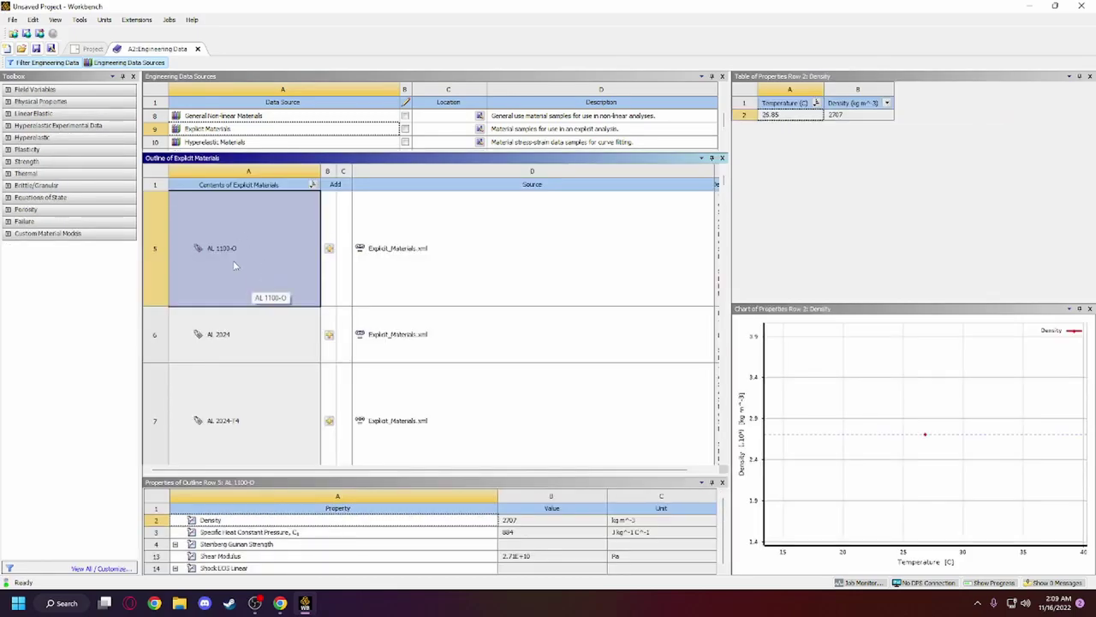
pyautogui.click(92, 49)
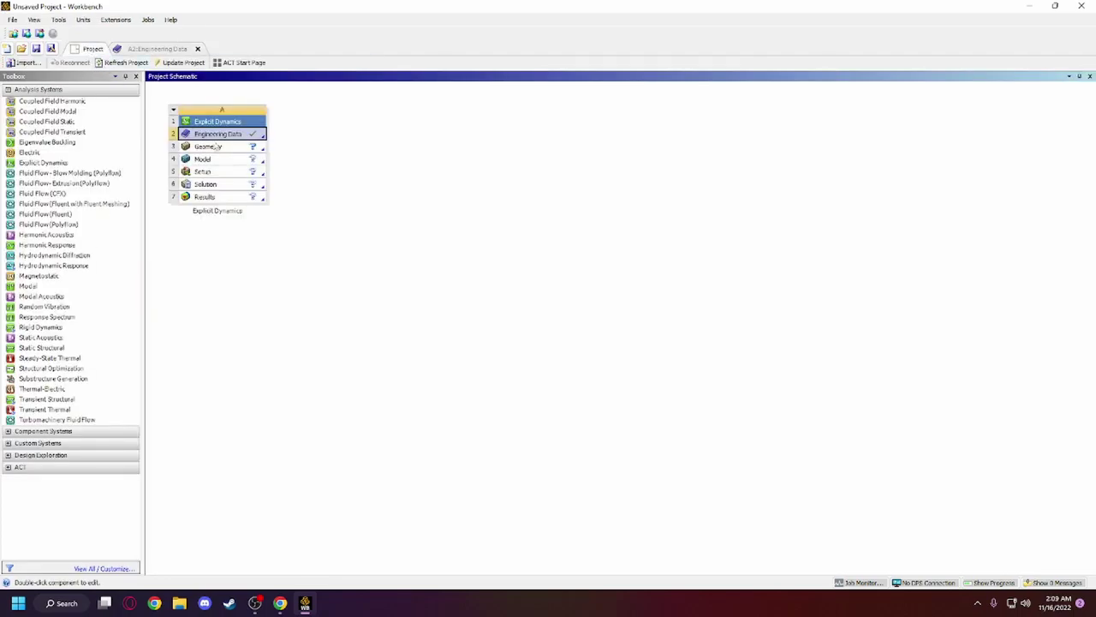
# - Show the Import Geometry options for the Explicit Dynamics Geometry cell
pyautogui.click(218, 149)
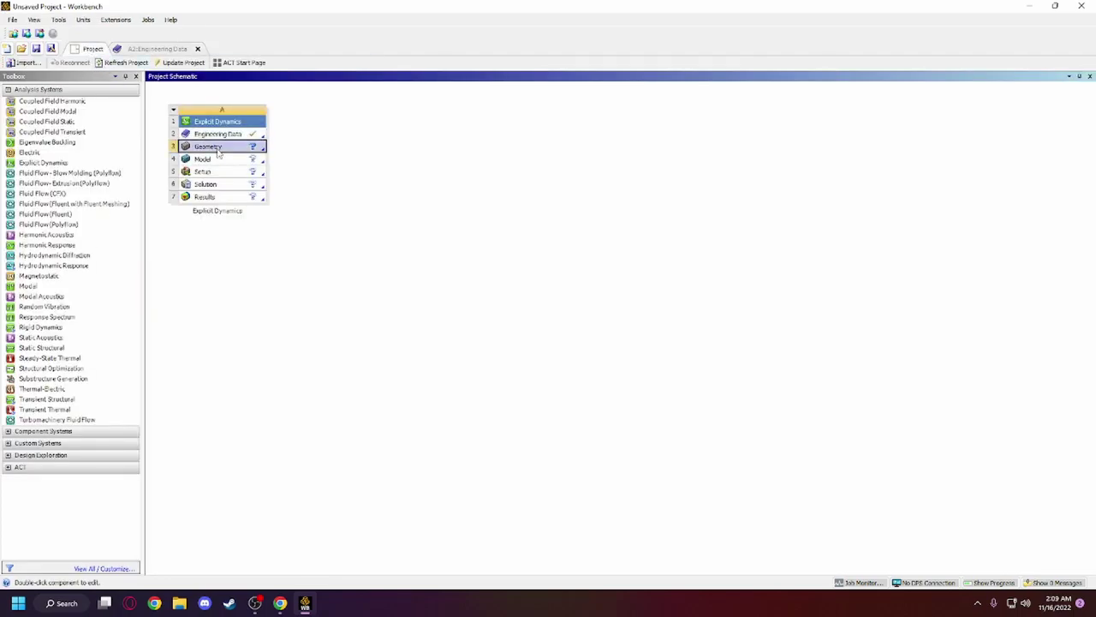
pyautogui.rightClick(217, 151)
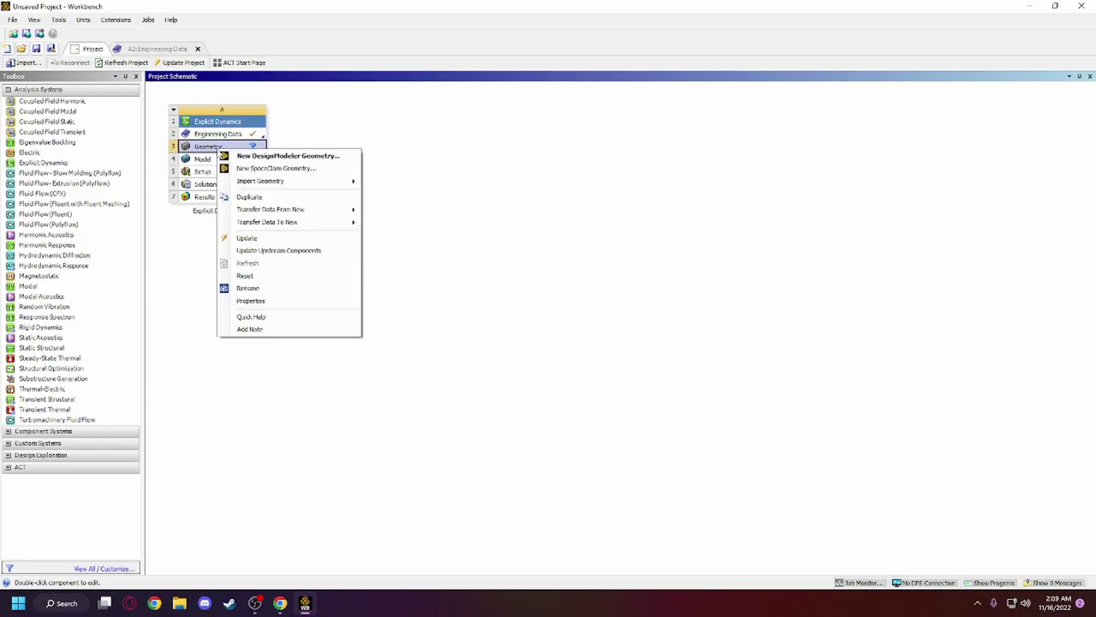
pyautogui.moveTo(258, 185)
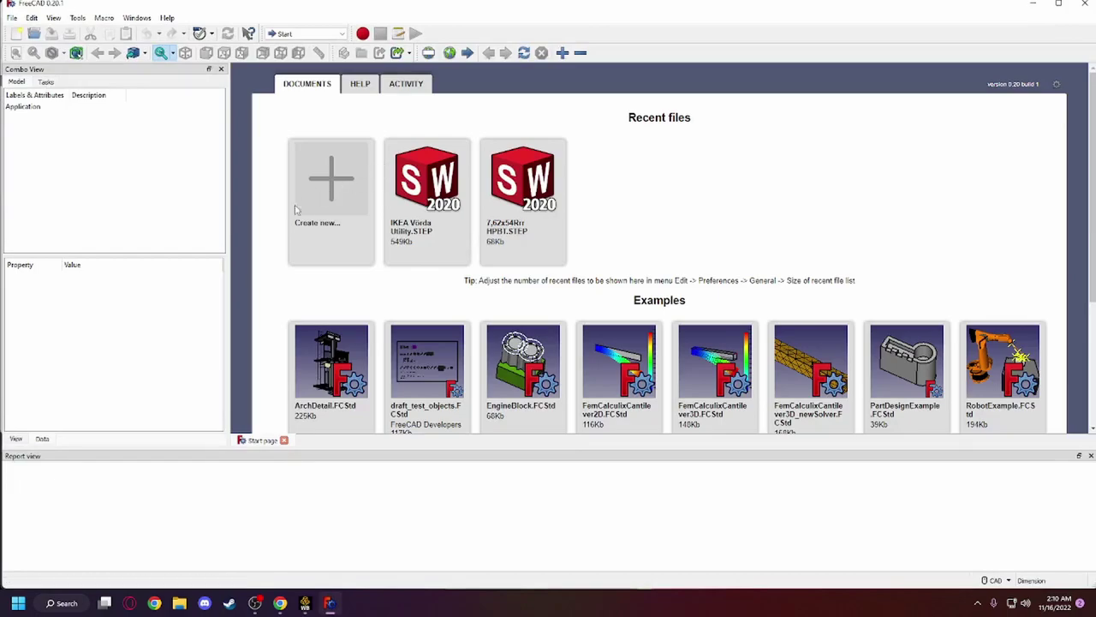
# - Start a new empty FreeCAD document and switch to the Part workbench
pyautogui.click(313, 199)
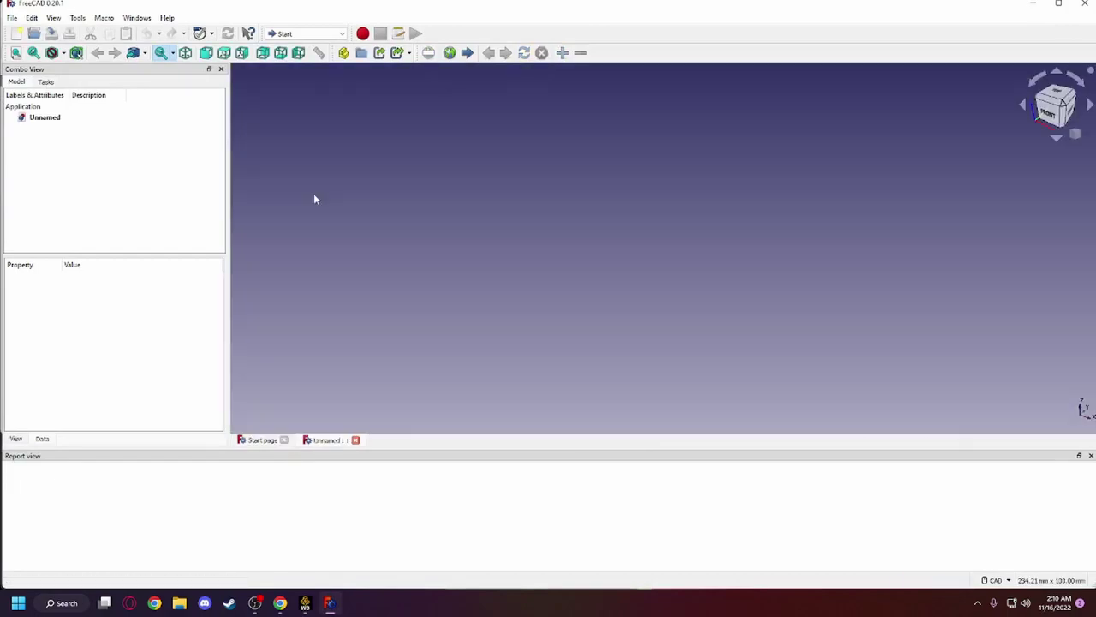
pyautogui.click(305, 33)
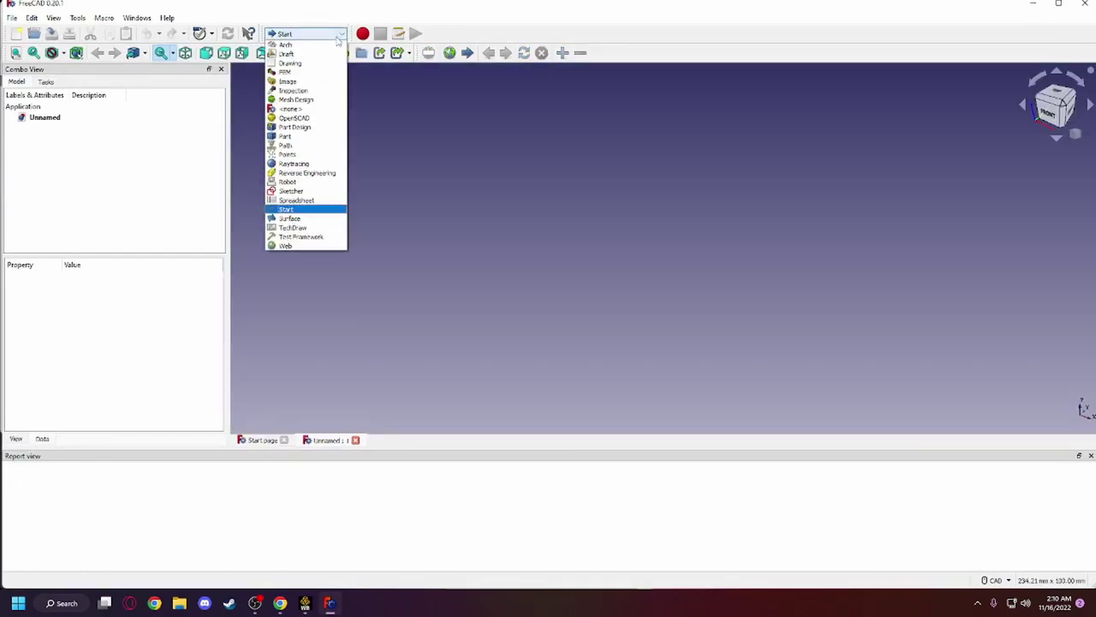
pyautogui.click(303, 136)
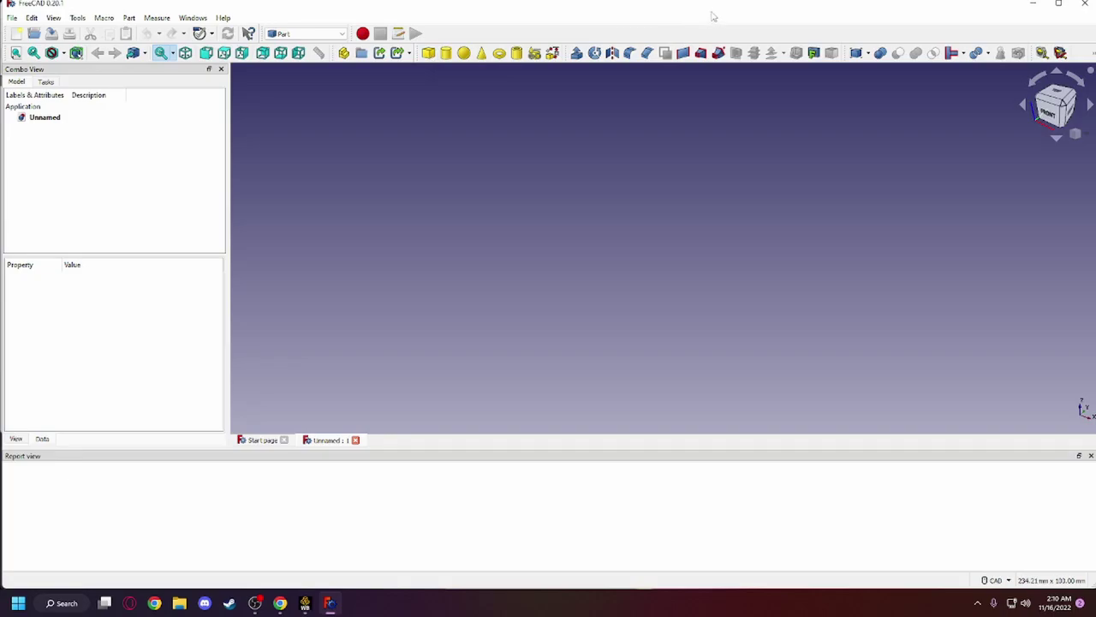
pyautogui.moveTo(712, 14); pyautogui.dragTo(674, 12)
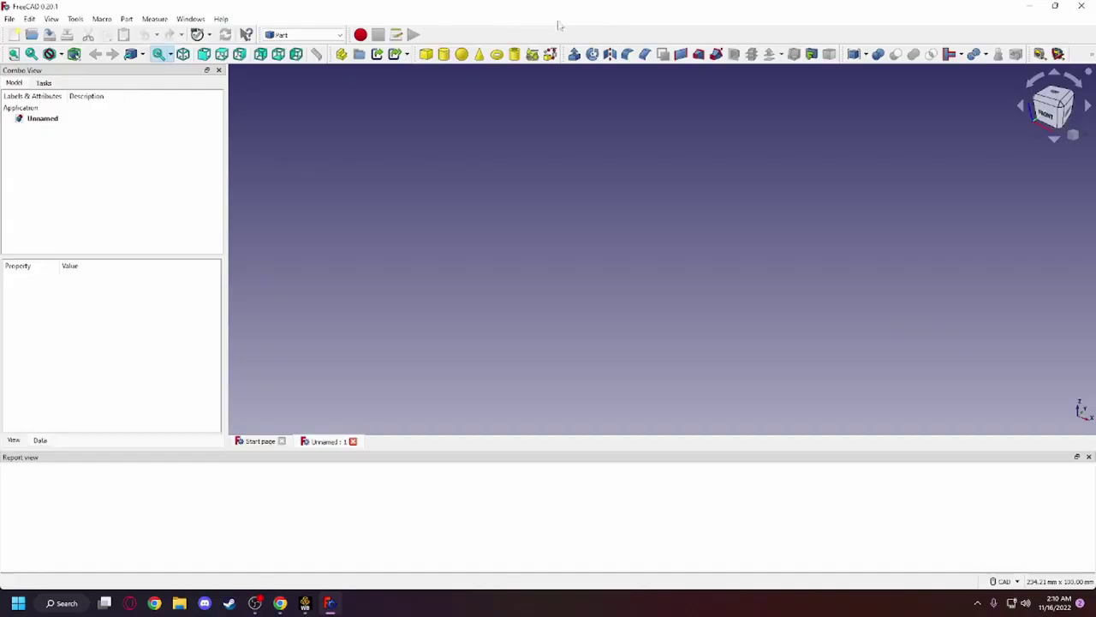
# - Create a Cube solid and view it from the right, centred in the 3D view
pyautogui.click(425, 55)
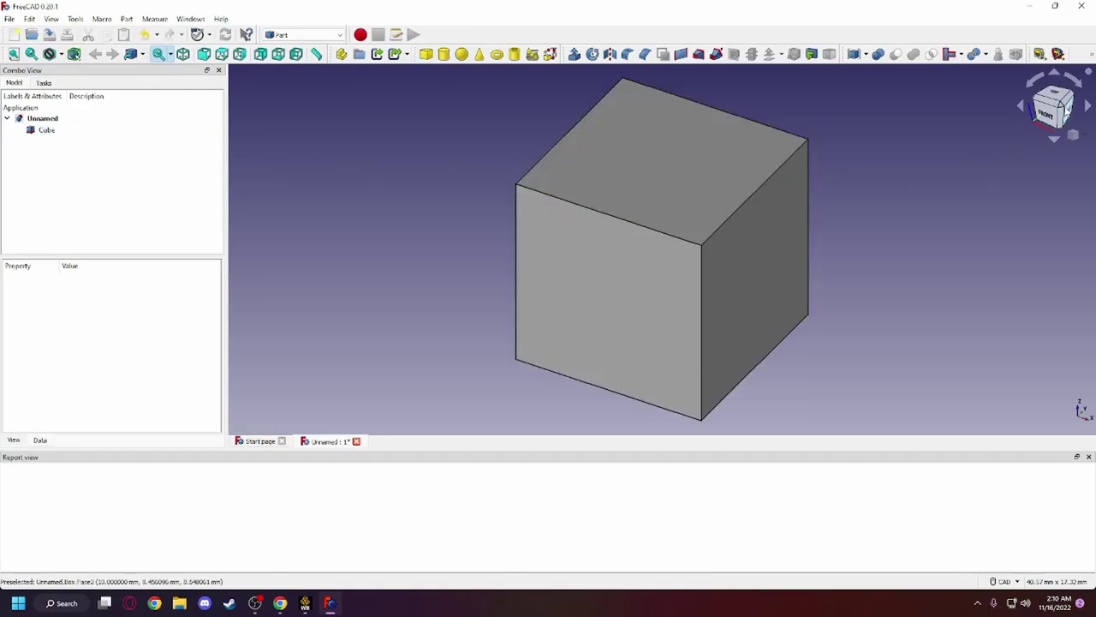
pyautogui.click(1062, 117)
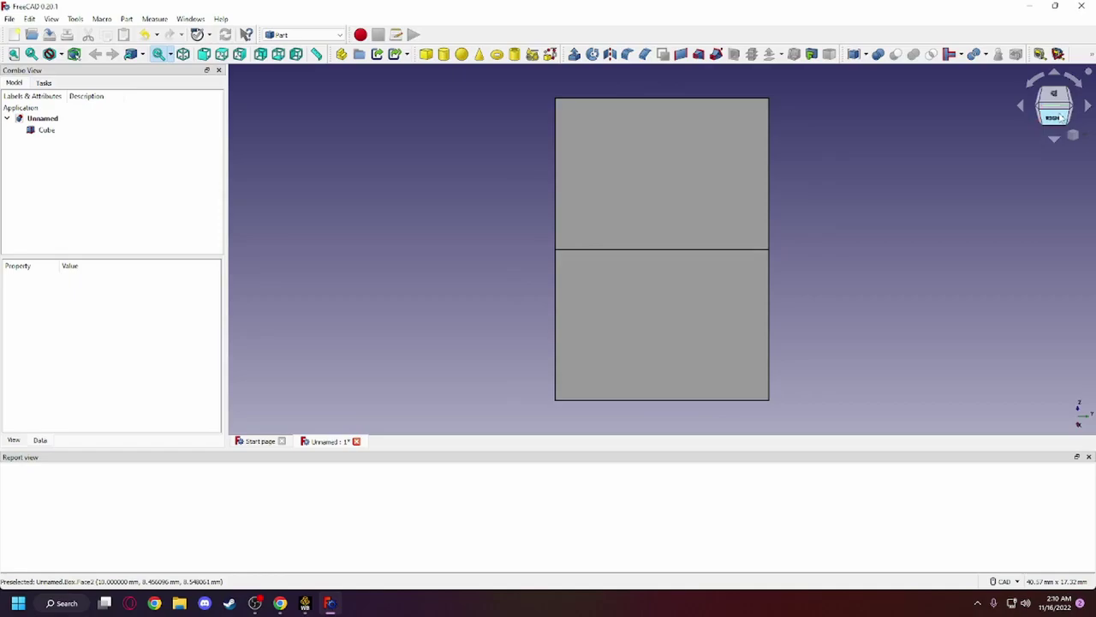
pyautogui.click(1058, 122)
pyautogui.moveTo(641, 249); pyautogui.dragTo(592, 220, button='middle')
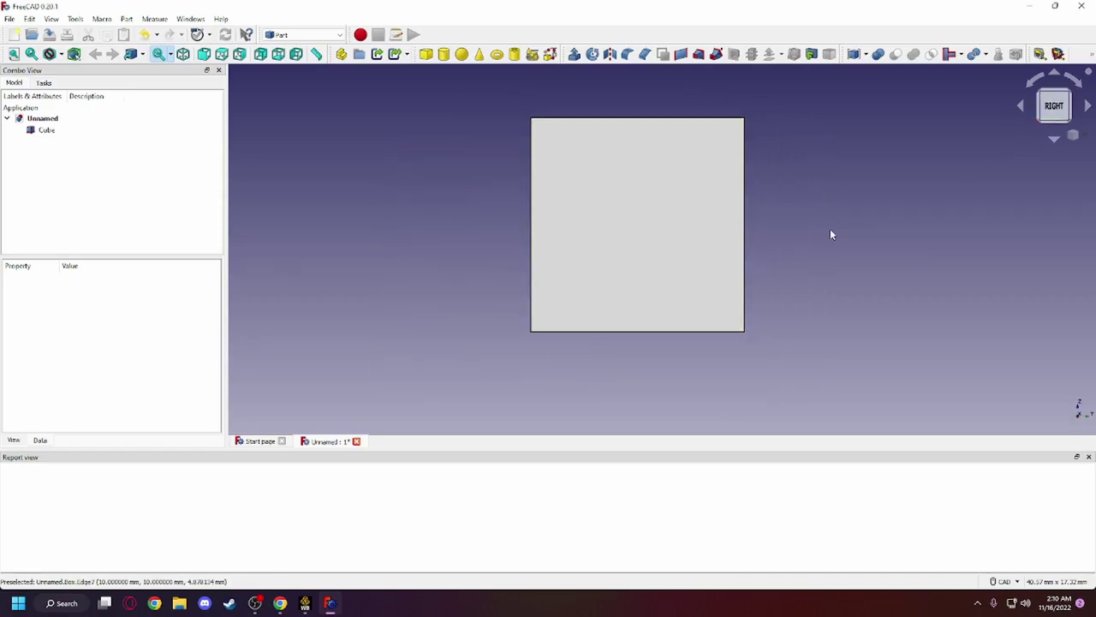
pyautogui.scroll(-2, 758, 225)
pyautogui.scroll(3, 751, 225)
pyautogui.moveTo(690, 211); pyautogui.dragTo(639, 222, button='middle')
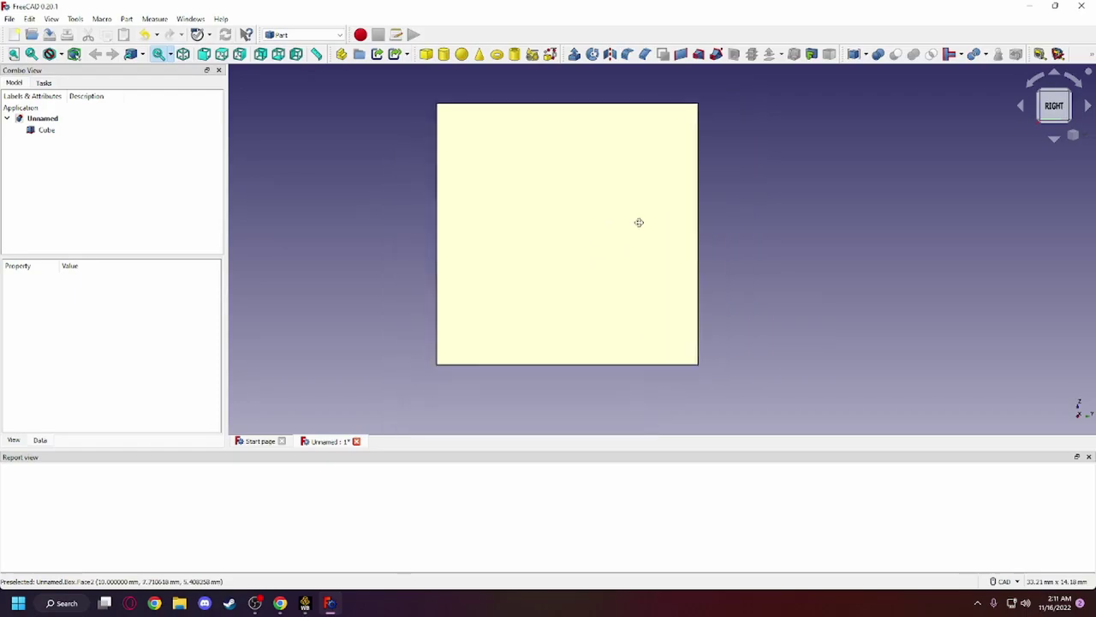
pyautogui.scroll(-4, 494, 196)
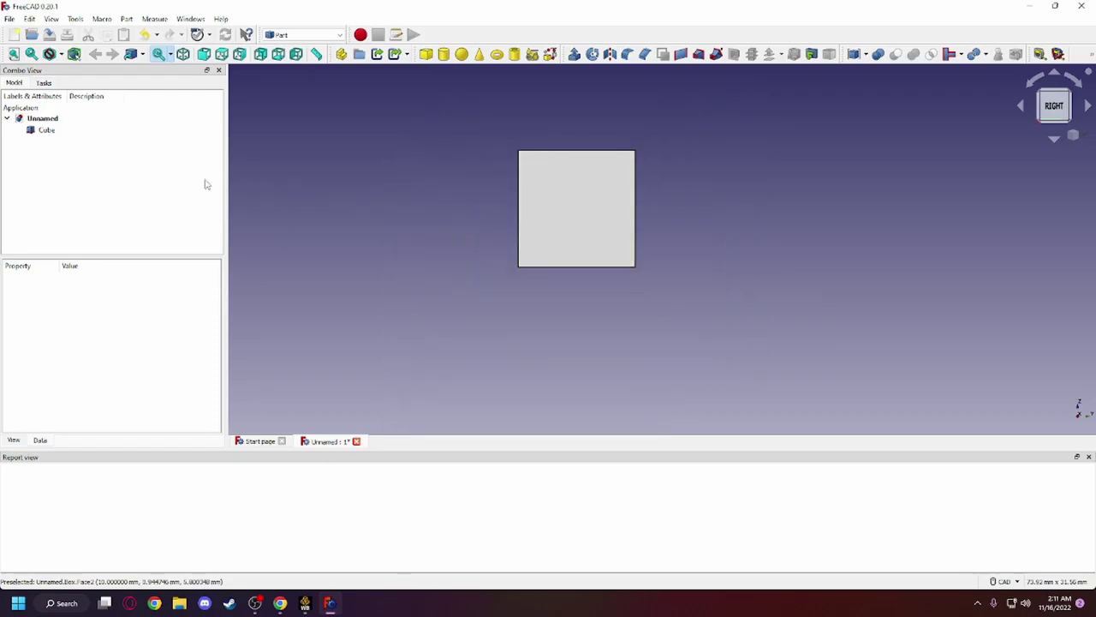
# - Set the Cube's Width to 25 mm and Length to 50 mm, then edit Height
pyautogui.click(53, 131)
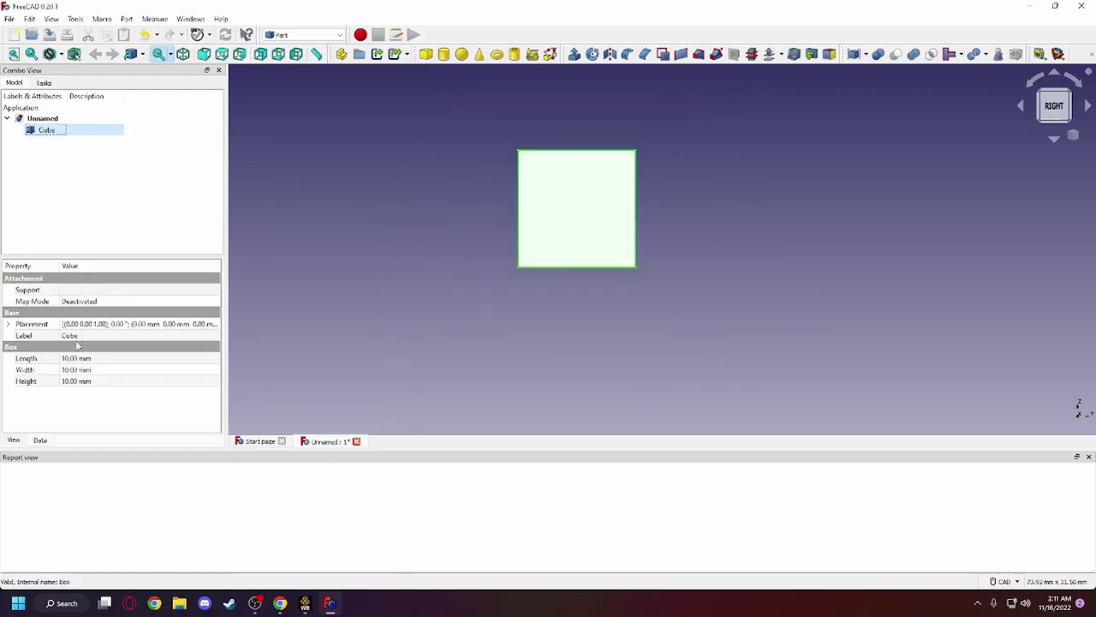
pyautogui.click(122, 370)
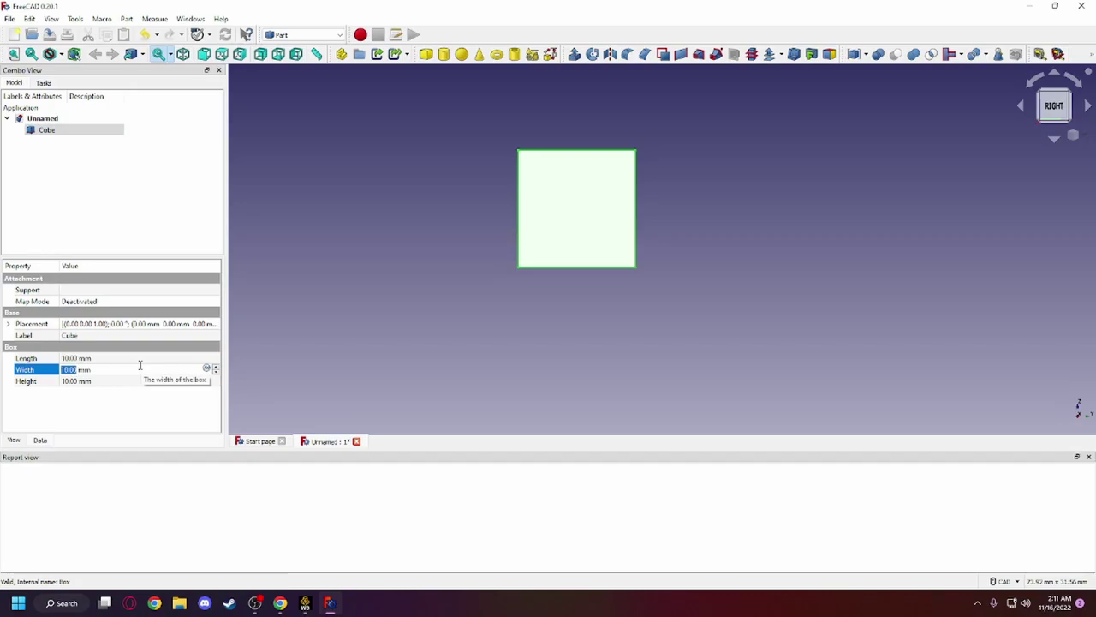
pyautogui.write('25')
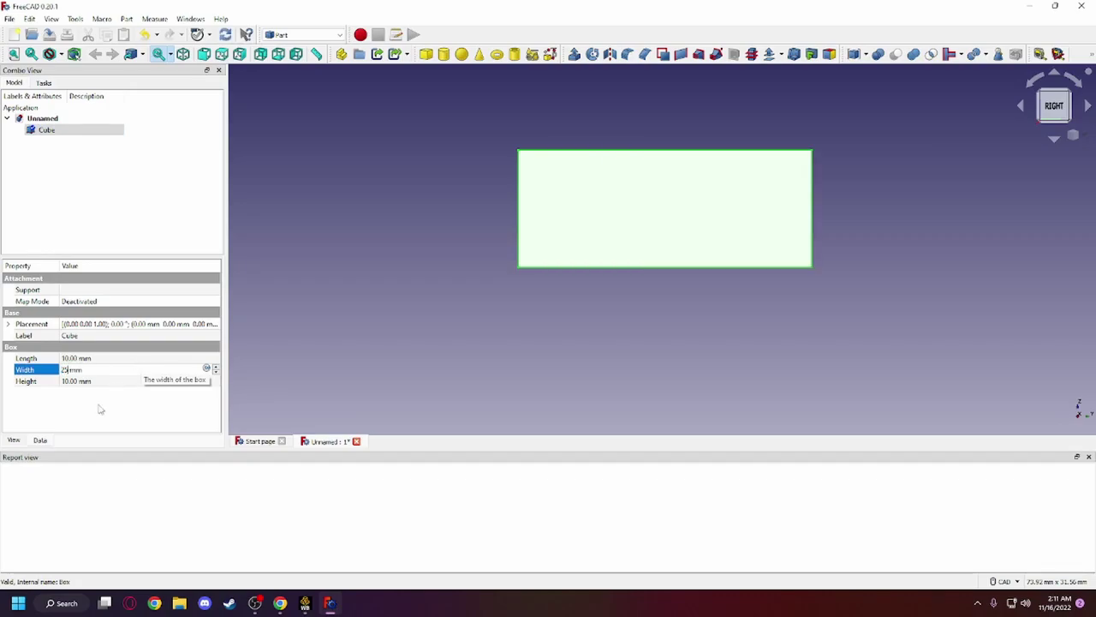
pyautogui.press('Return')
pyautogui.click(79, 358)
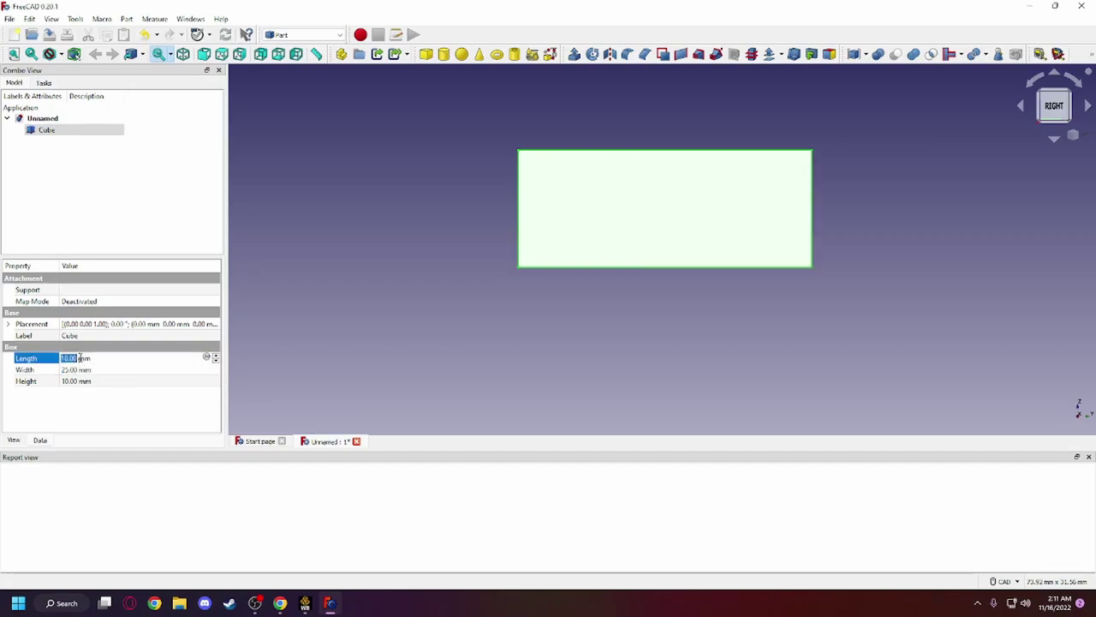
pyautogui.write('50')
pyautogui.press('Return')
pyautogui.press('Down')
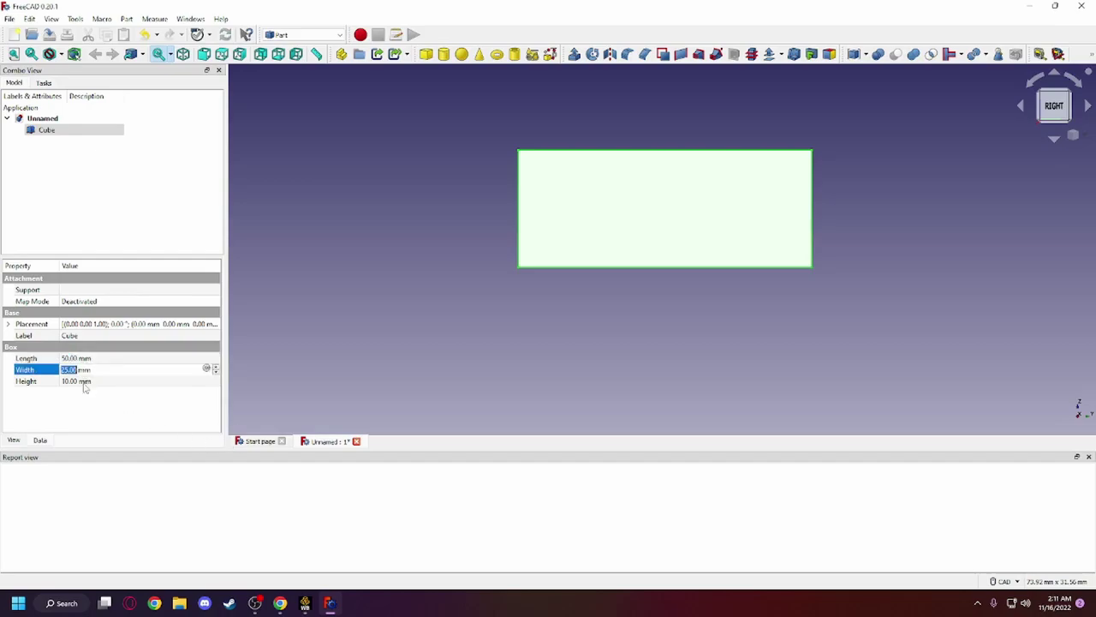
pyautogui.click(83, 381)
# - Set the Cube Height to 50 mm and check the box from several face views
pyautogui.write('50')
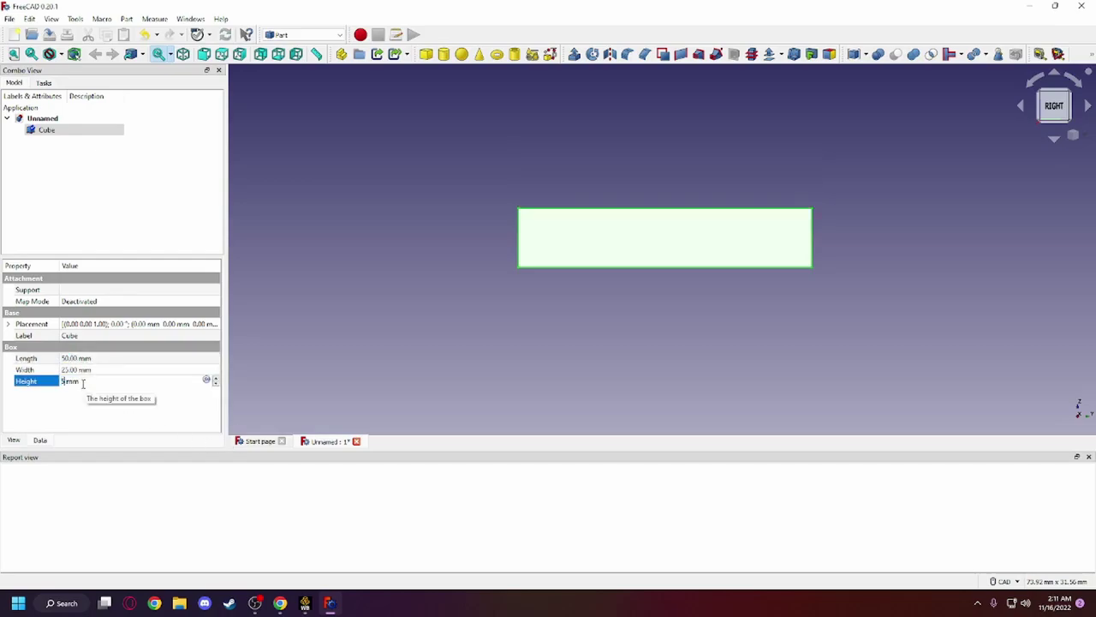
pyautogui.press('Return')
pyautogui.scroll(-5, 594, 280)
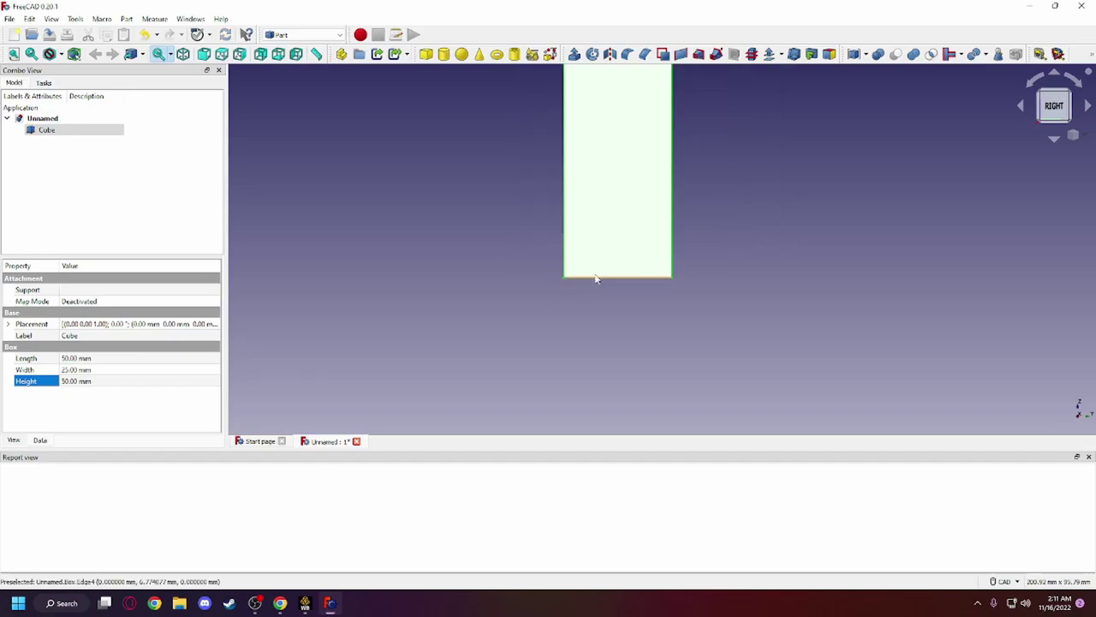
pyautogui.moveTo(594, 279); pyautogui.dragTo(779, 242, button='middle')
pyautogui.click(779, 242)
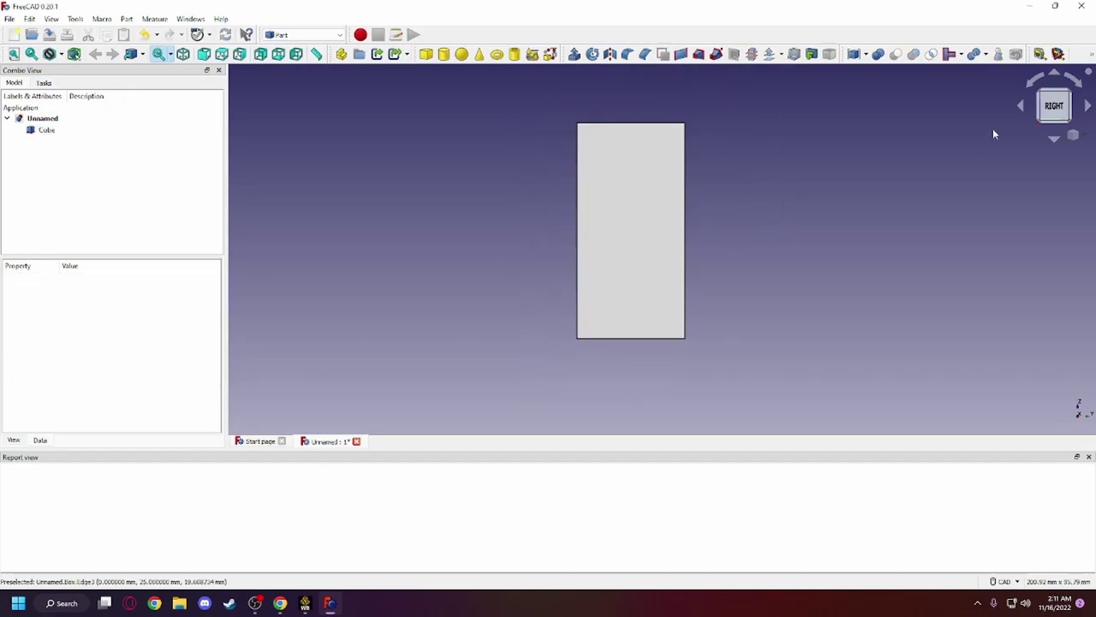
pyautogui.click(1046, 111)
pyautogui.click(1045, 110)
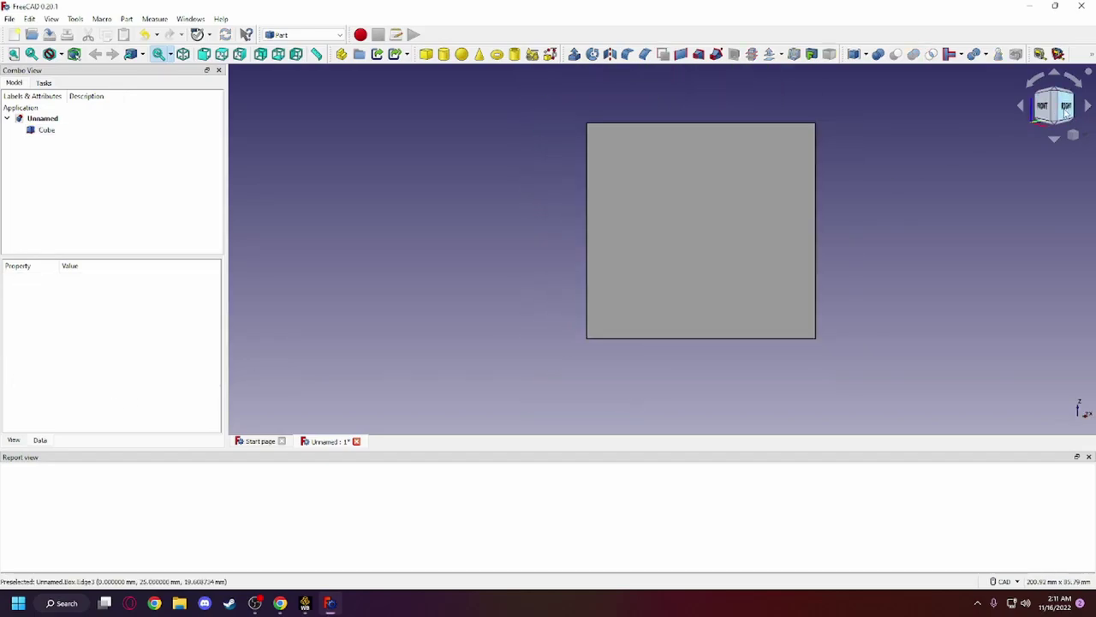
pyautogui.click(1040, 107)
pyautogui.click(1041, 107)
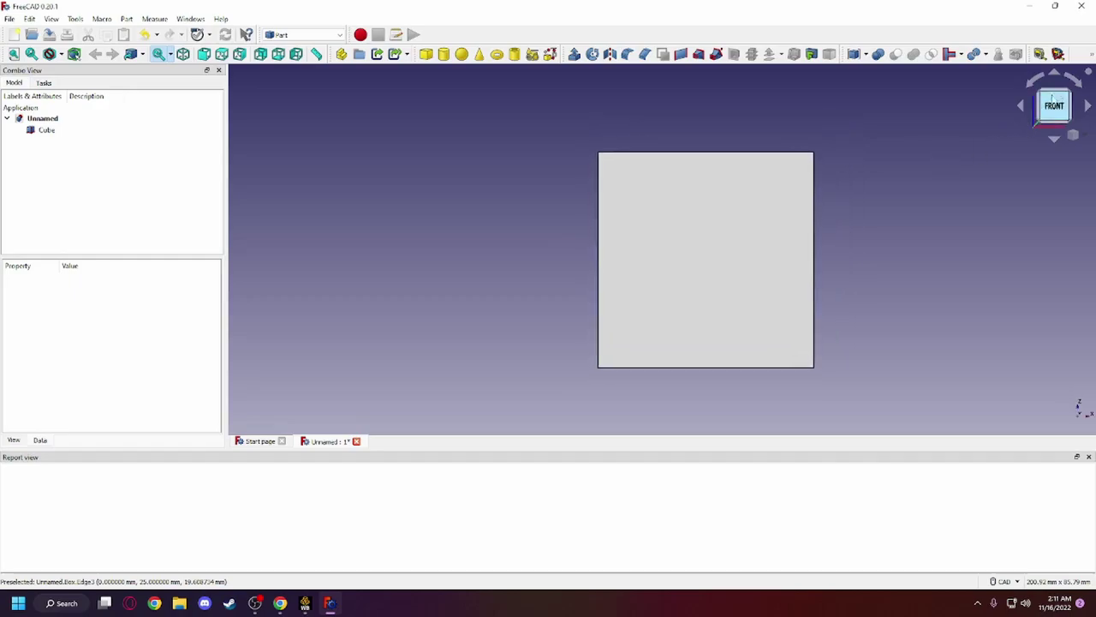
pyautogui.click(1041, 107)
# - Restore the FreeCAD window and drag the 50cal_fmj bullet file into the 3D view
pyautogui.doubleClick(613, 7)
pyautogui.moveTo(612, 24); pyautogui.dragTo(652, 22)
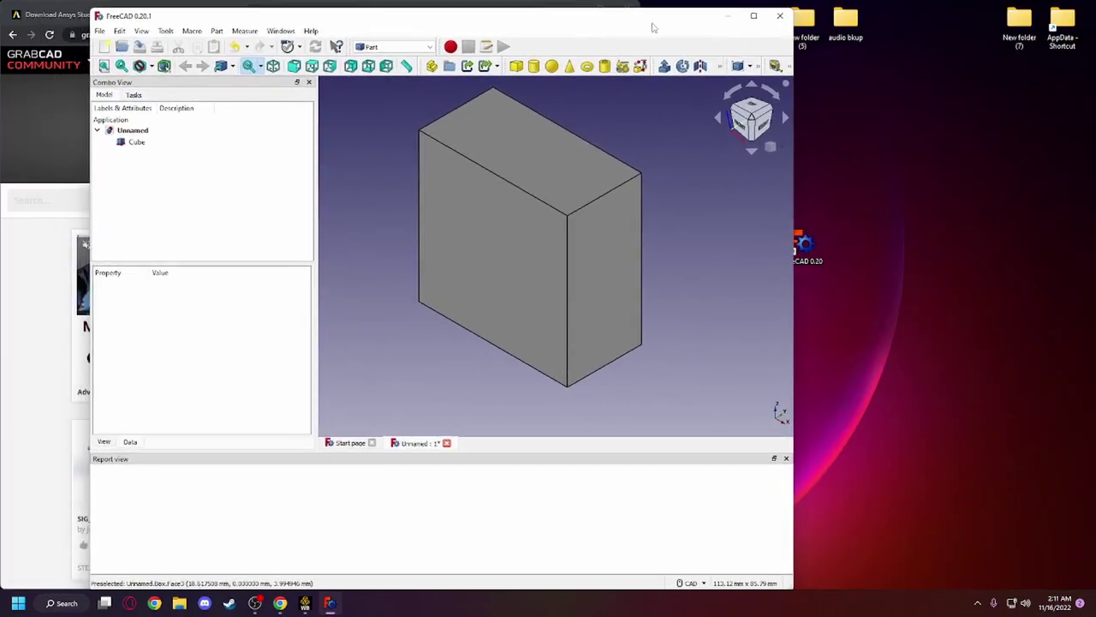
pyautogui.click(75, 396)
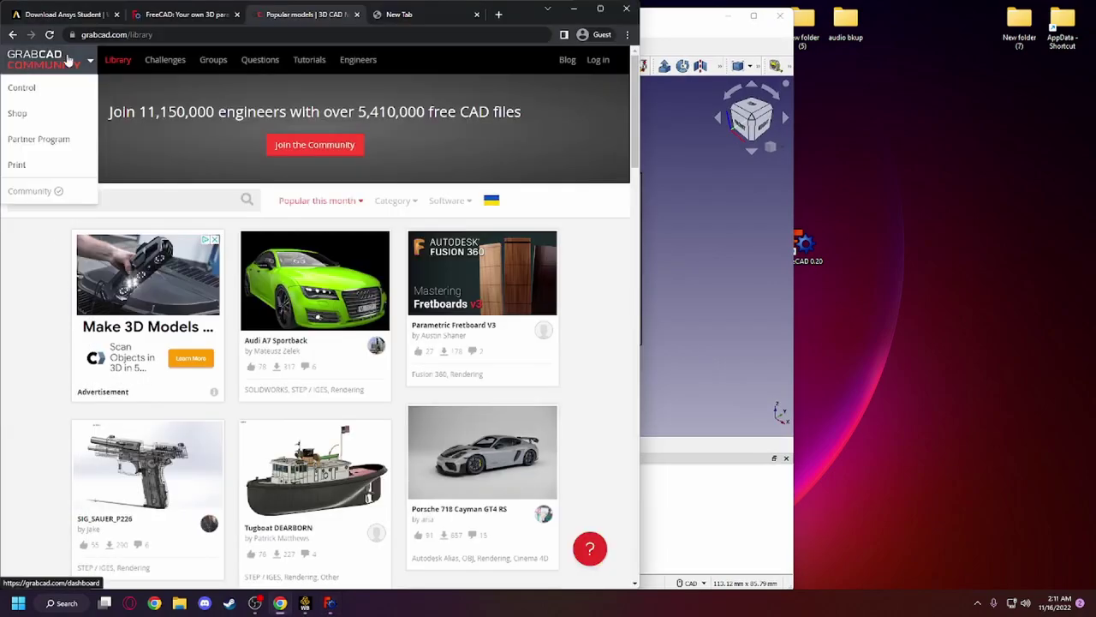
pyautogui.click(670, 24)
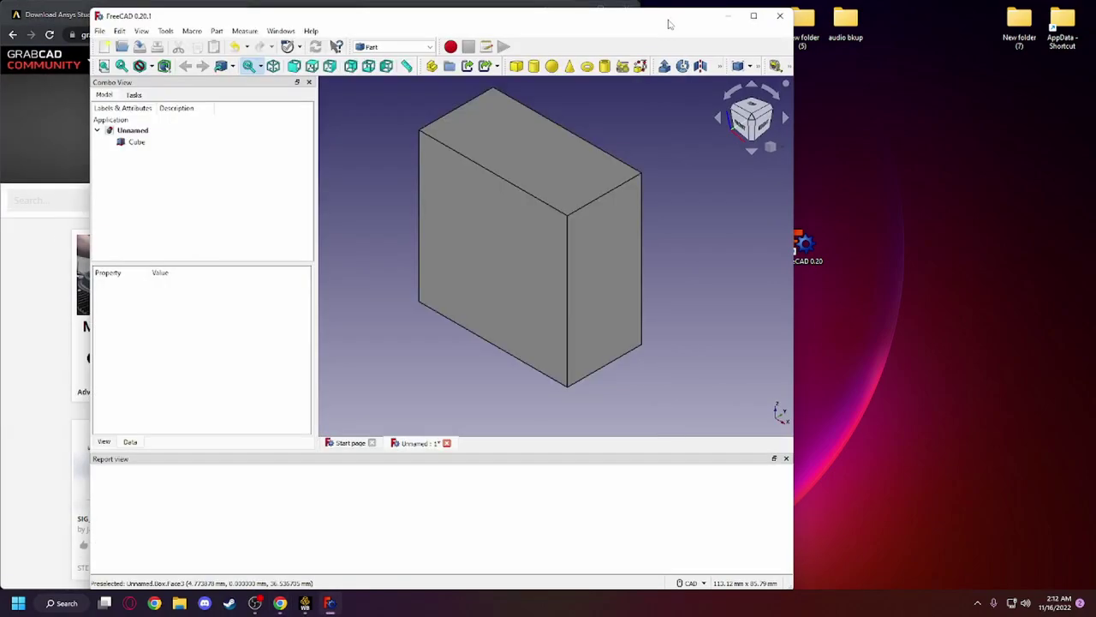
pyautogui.moveTo(653, 23); pyautogui.dragTo(603, 20)
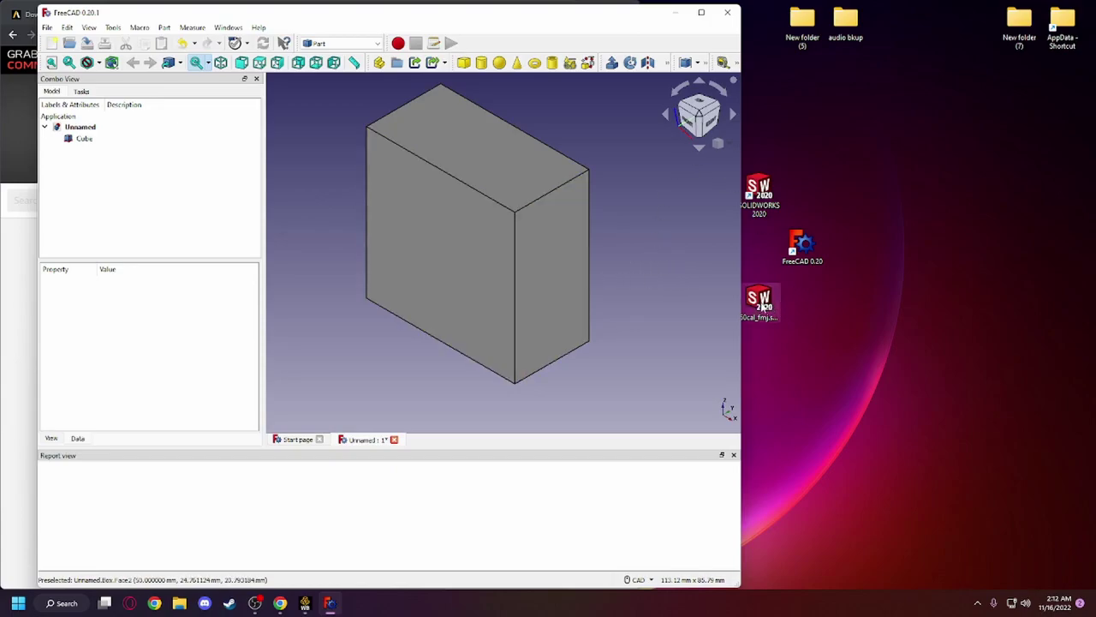
pyautogui.moveTo(763, 307); pyautogui.dragTo(342, 273)
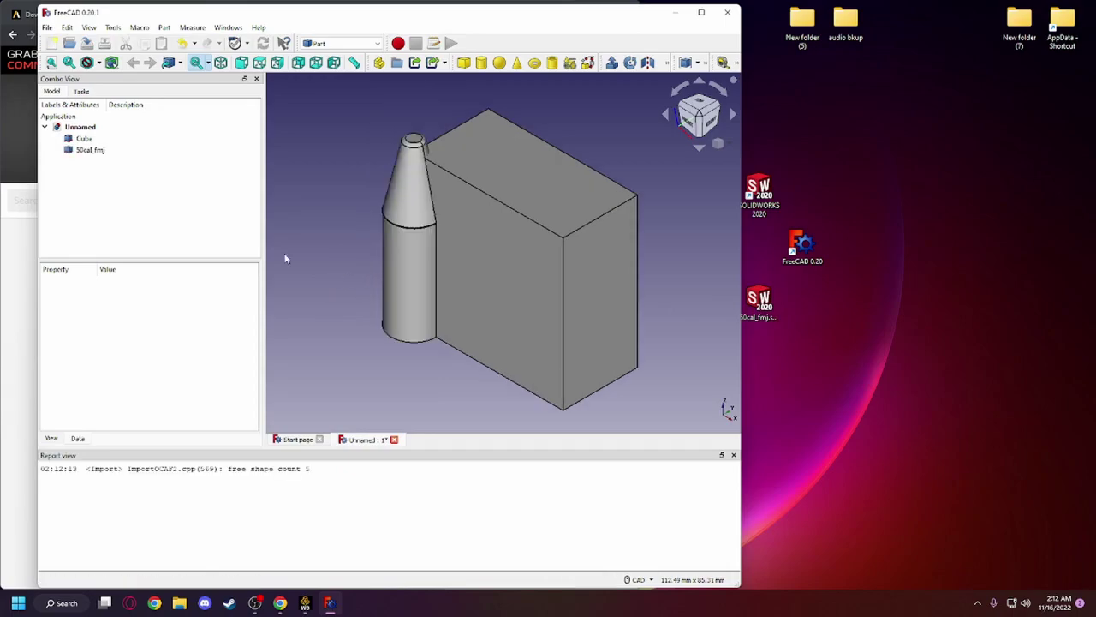
# - Transform the 50cal_fmj bullet: rotate it 90 degrees and move its tip against the Cube
pyautogui.rightClick(87, 151)
pyautogui.click(107, 159)
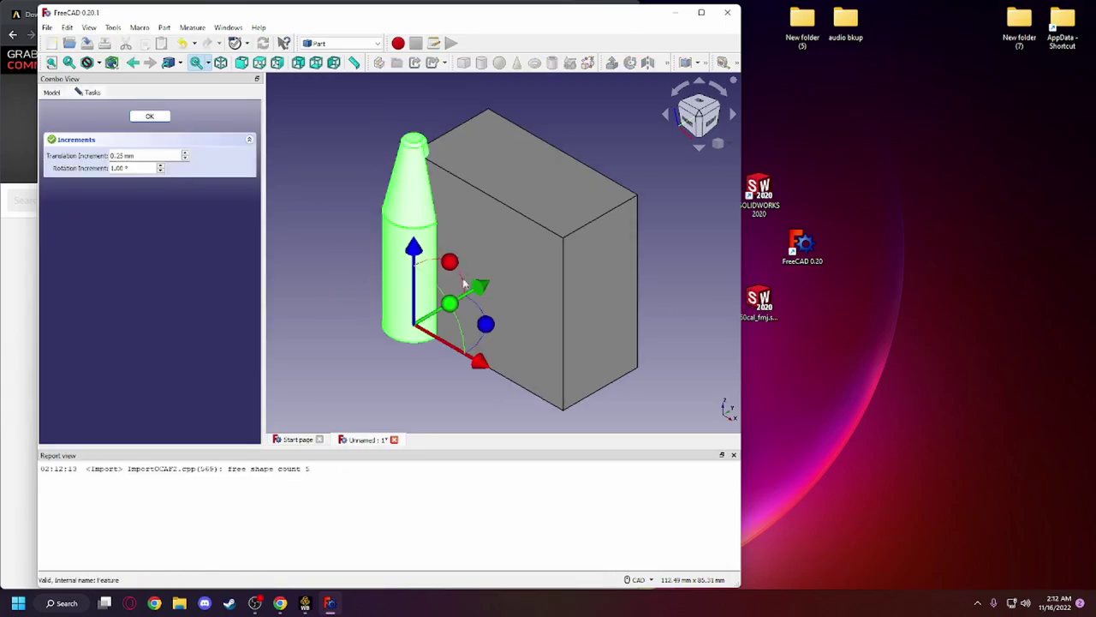
pyautogui.moveTo(475, 291); pyautogui.dragTo(575, 215, button='middle')
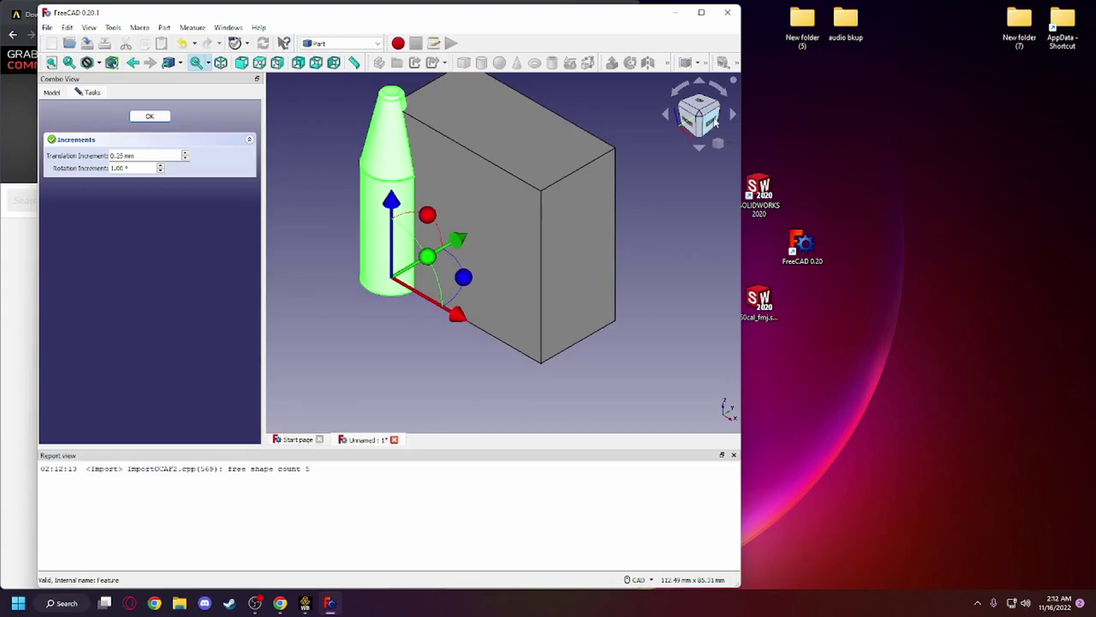
pyautogui.press('3')
pyautogui.moveTo(521, 276); pyautogui.dragTo(520, 381)
pyautogui.moveTo(565, 329); pyautogui.dragTo(384, 329)
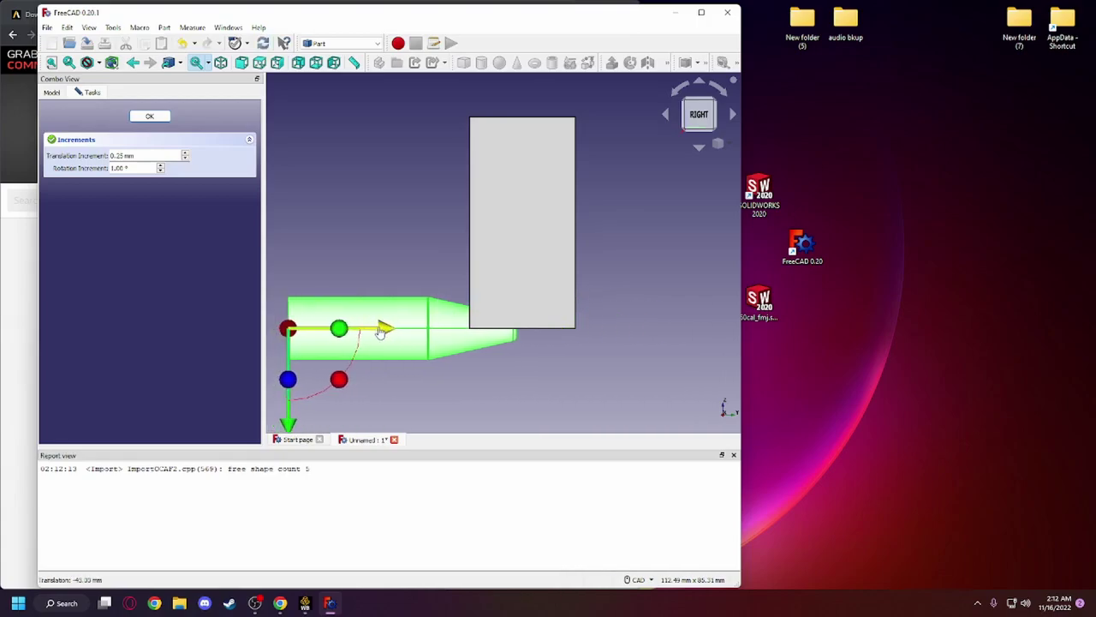
pyautogui.moveTo(291, 417); pyautogui.dragTo(296, 343)
pyautogui.moveTo(387, 237); pyautogui.dragTo(337, 239)
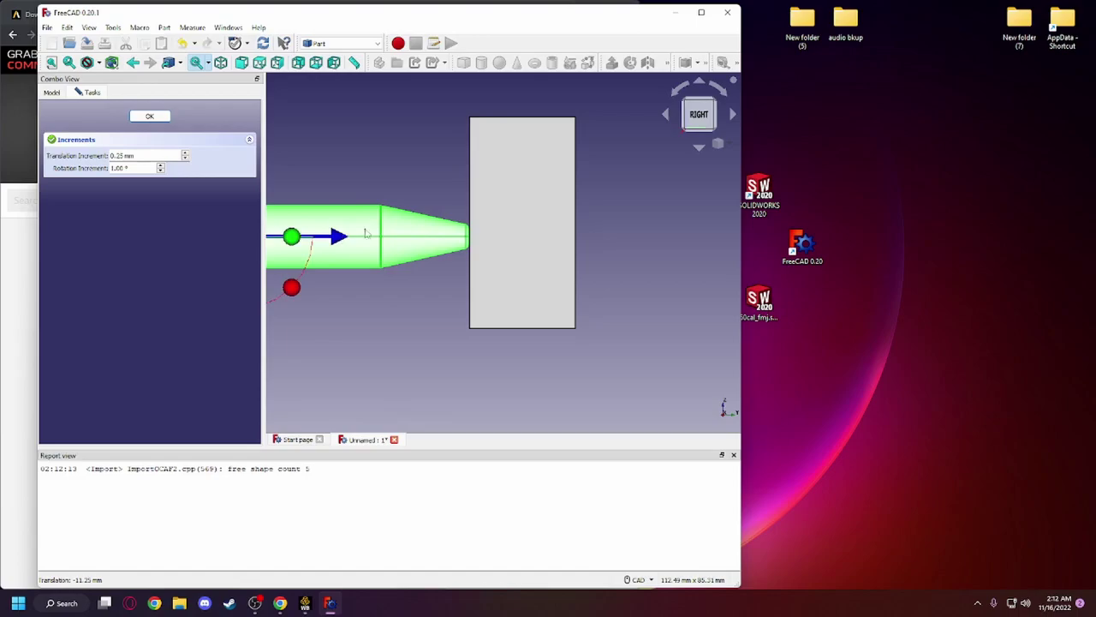
# - Zoom in to confirm the bullet tip touches the Cube, then enlarge the FreeCAD window
pyautogui.click(690, 120)
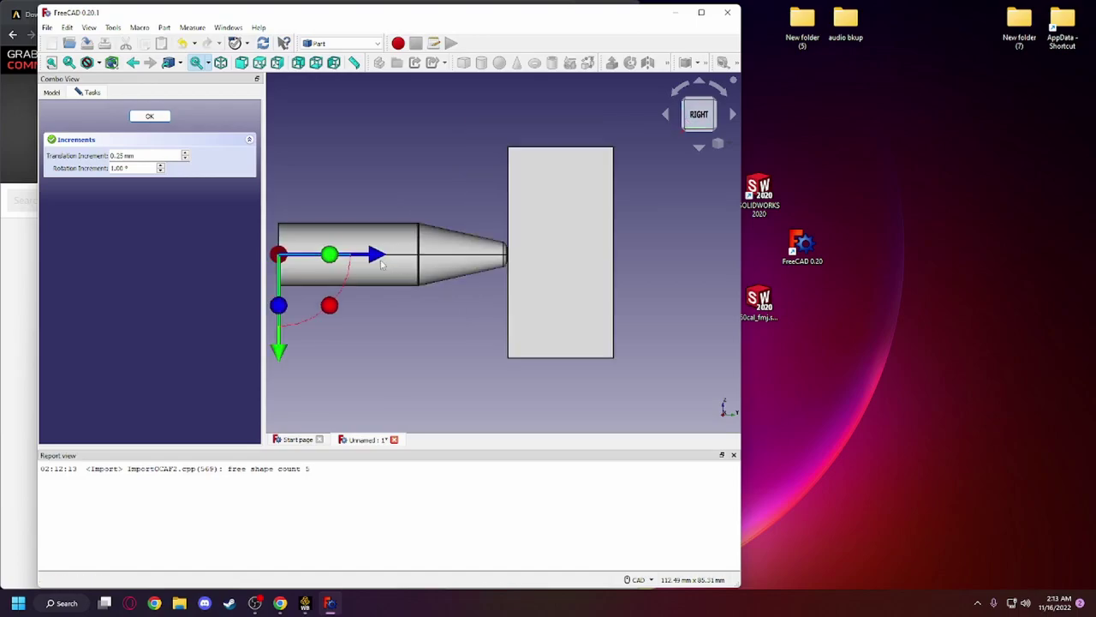
pyautogui.scroll(4, 525, 269)
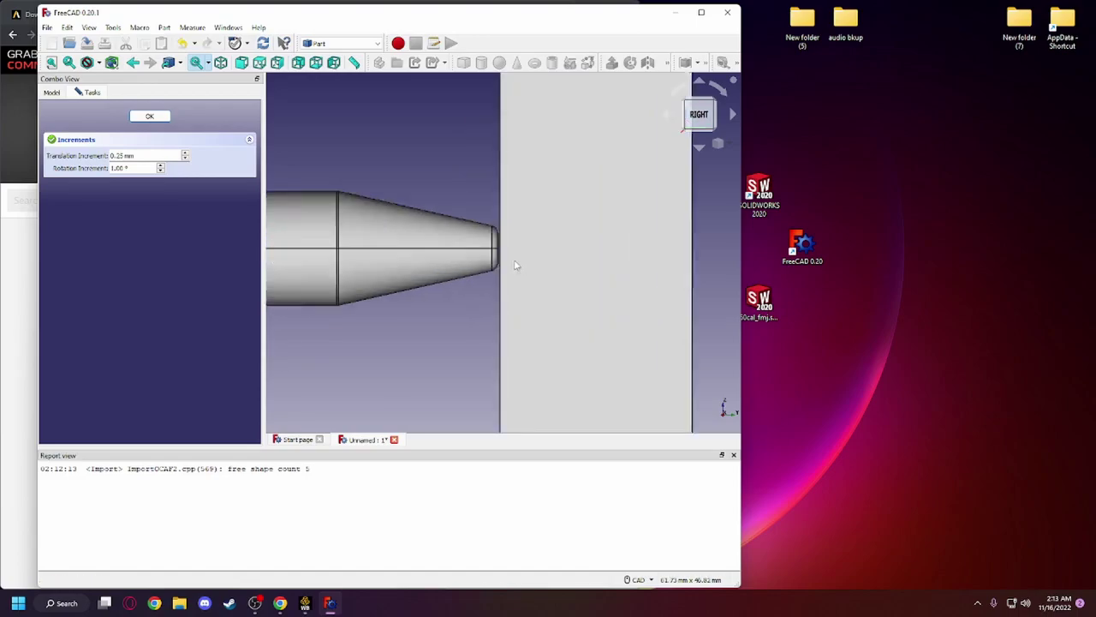
pyautogui.scroll(-5, 544, 260)
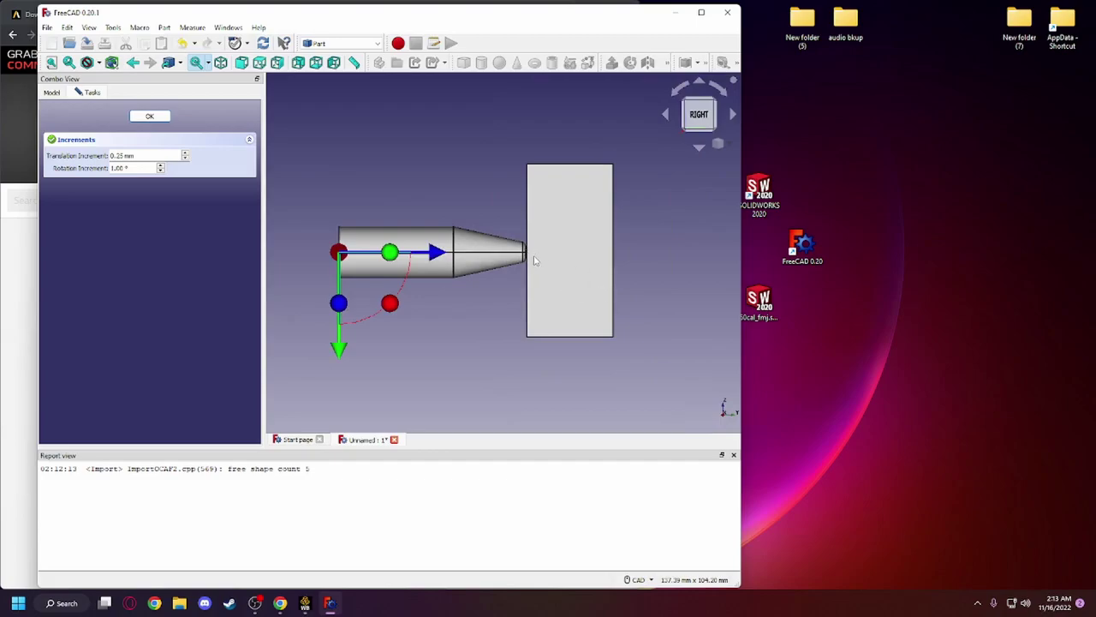
pyautogui.scroll(4, 535, 260)
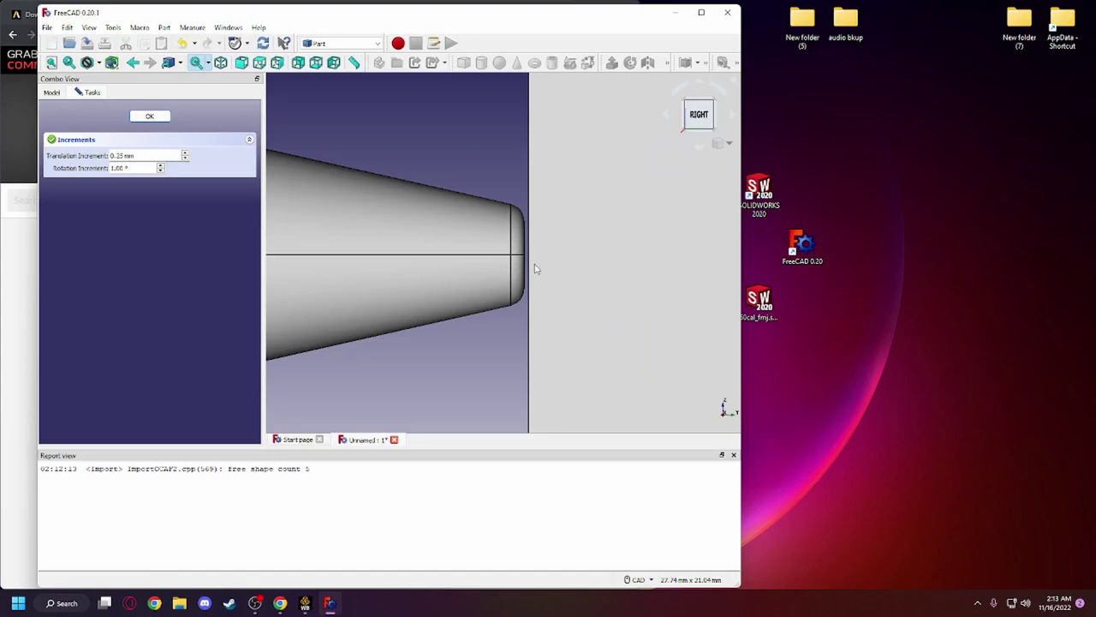
pyautogui.scroll(-5, 534, 267)
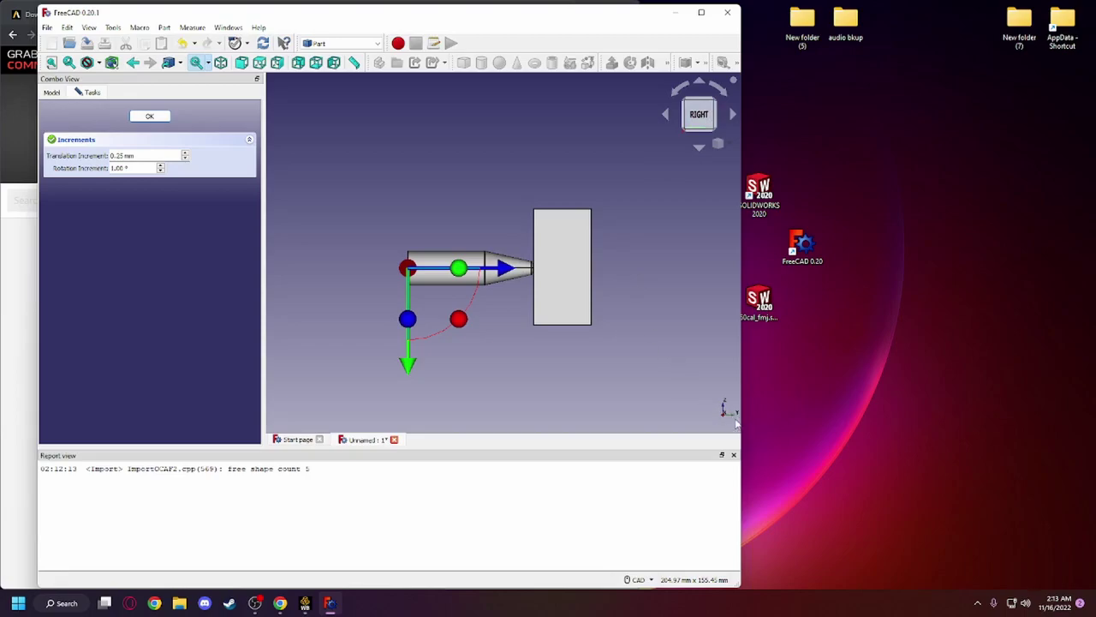
pyautogui.moveTo(742, 397); pyautogui.dragTo(882, 413)
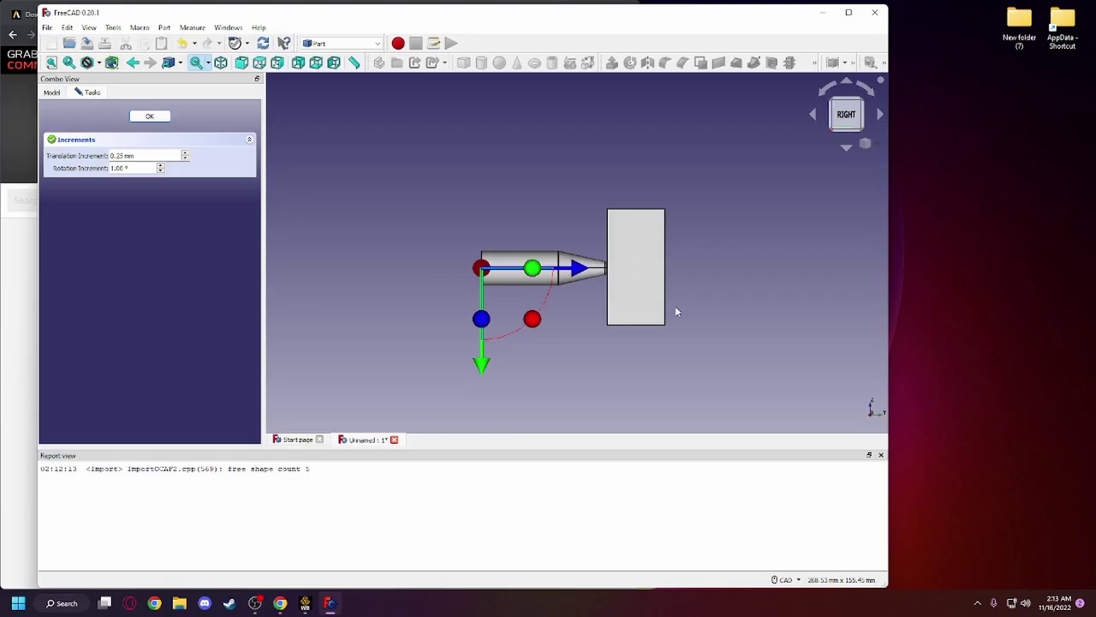
# - Confirm the bullet's new position and select both the 50cal_fmj bullet and the Cube
pyautogui.click(149, 116)
pyautogui.click(89, 149)
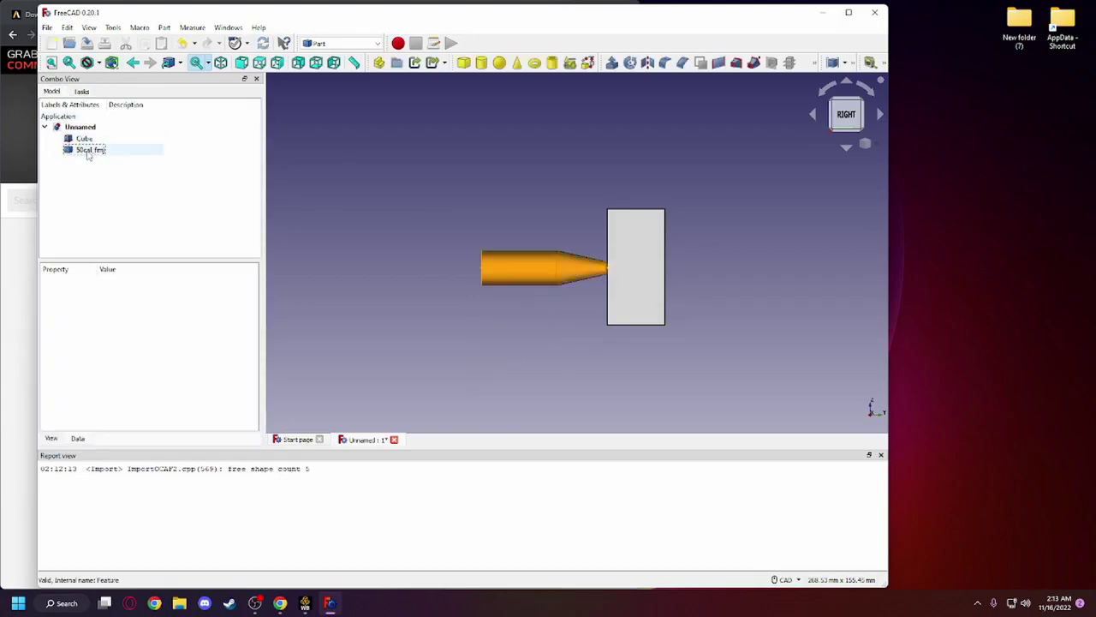
pyautogui.click(90, 149)
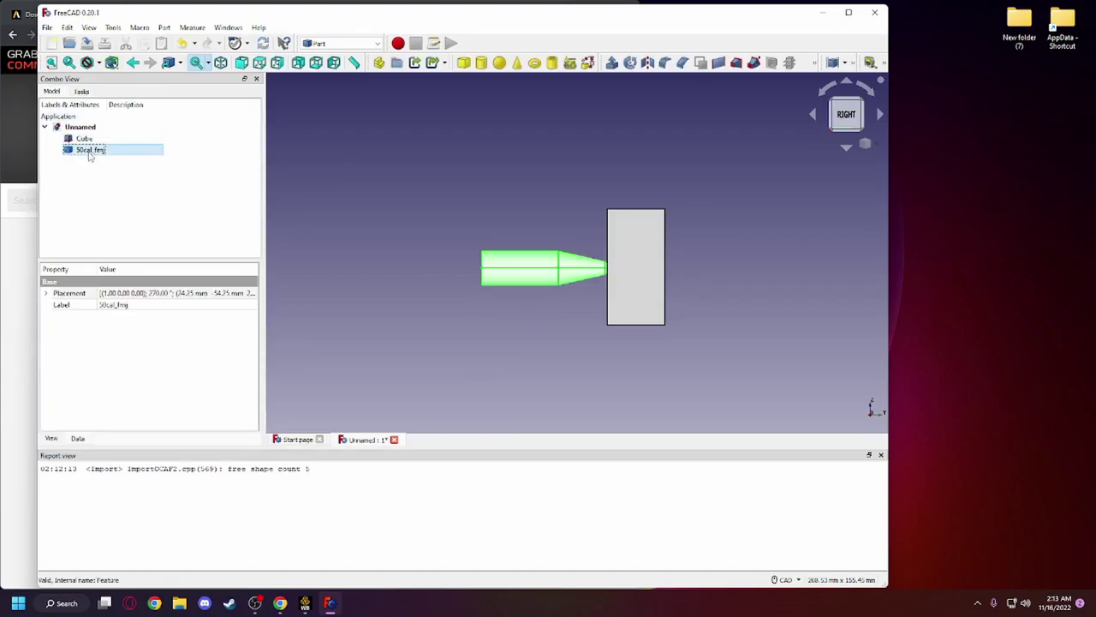
pyautogui.keyDown('ctrl'); pyautogui.click(84, 138); pyautogui.keyUp('ctrl')
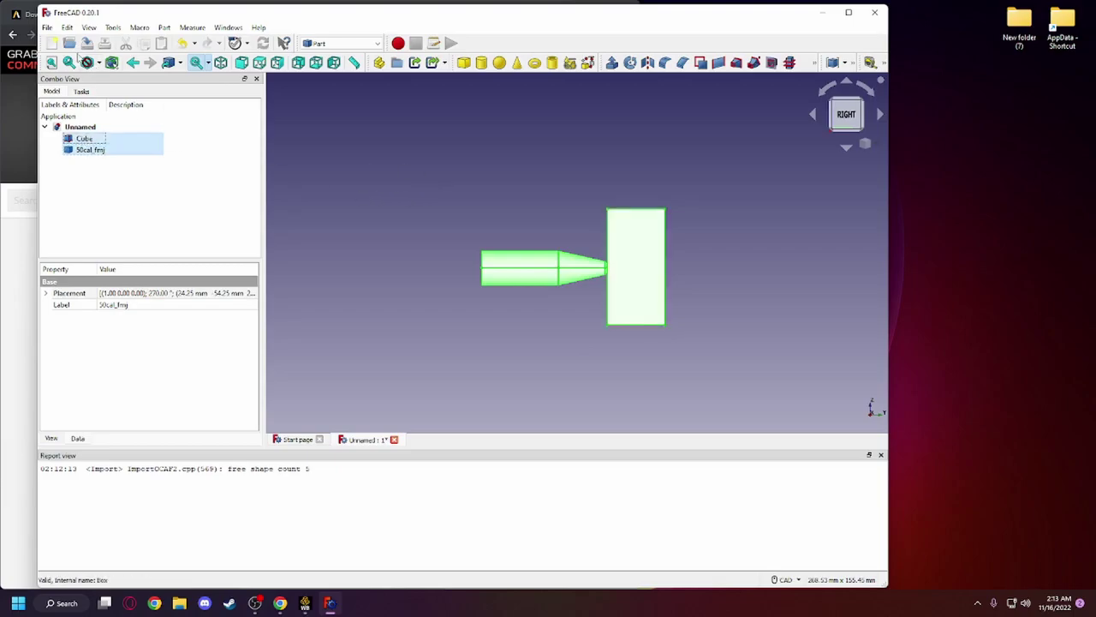
# - Export the selected parts to the Desktop as test.step
pyautogui.click(48, 27)
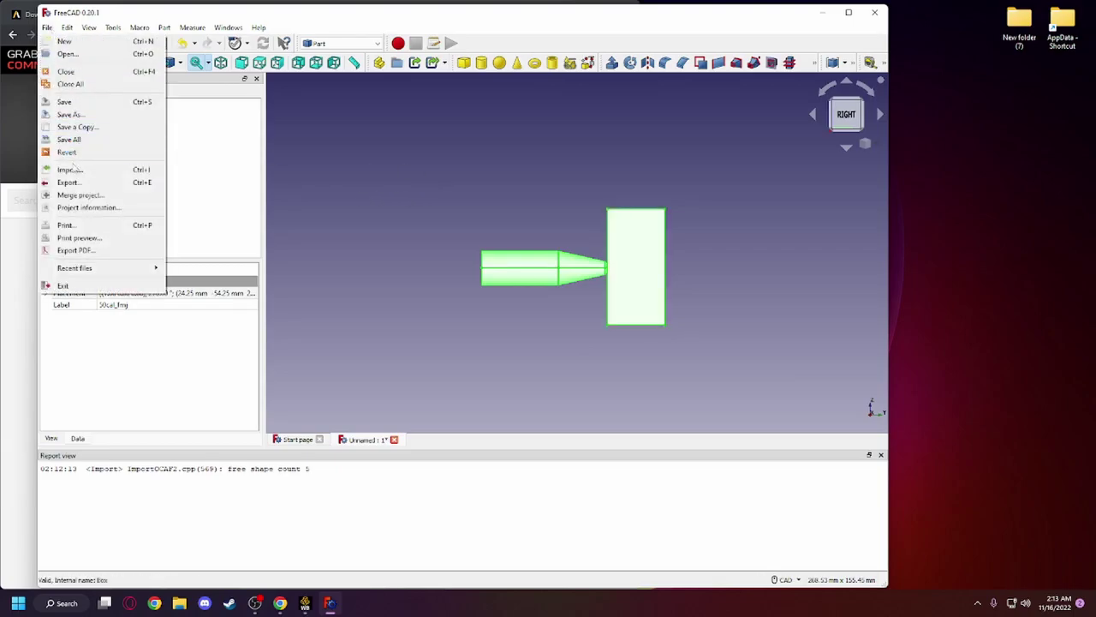
pyautogui.click(68, 182)
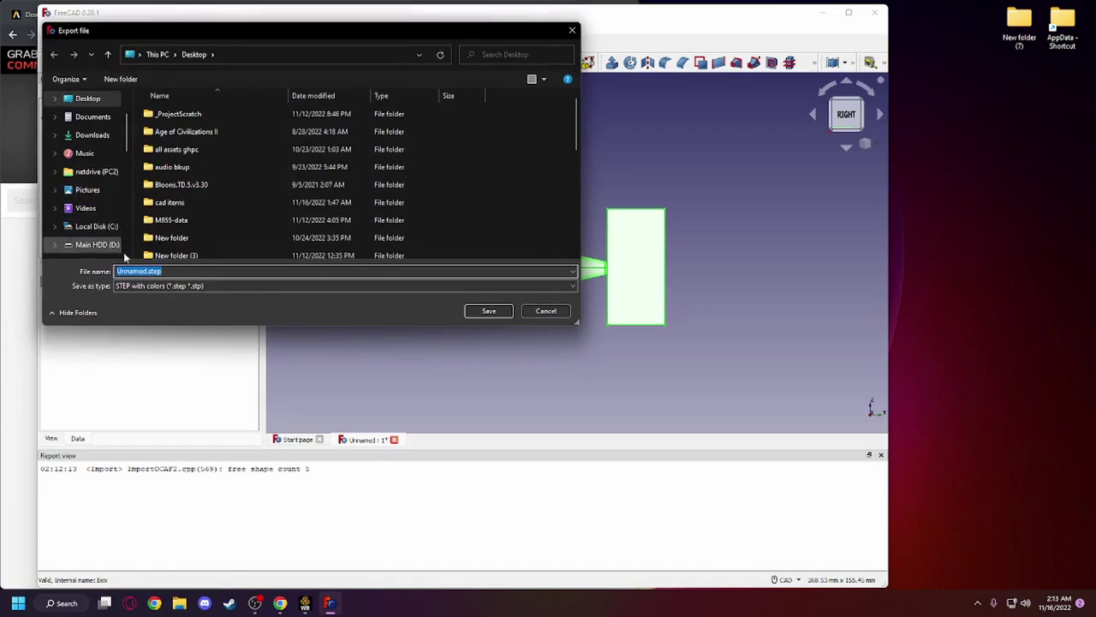
pyautogui.scroll(-5, 214, 189)
pyautogui.click(139, 271)
pyautogui.press('BackSpace')
pyautogui.press('BackSpace')
pyautogui.press('BackSpace')
pyautogui.press('BackSpace')
pyautogui.press('BackSpace')
pyautogui.press('BackSpace')
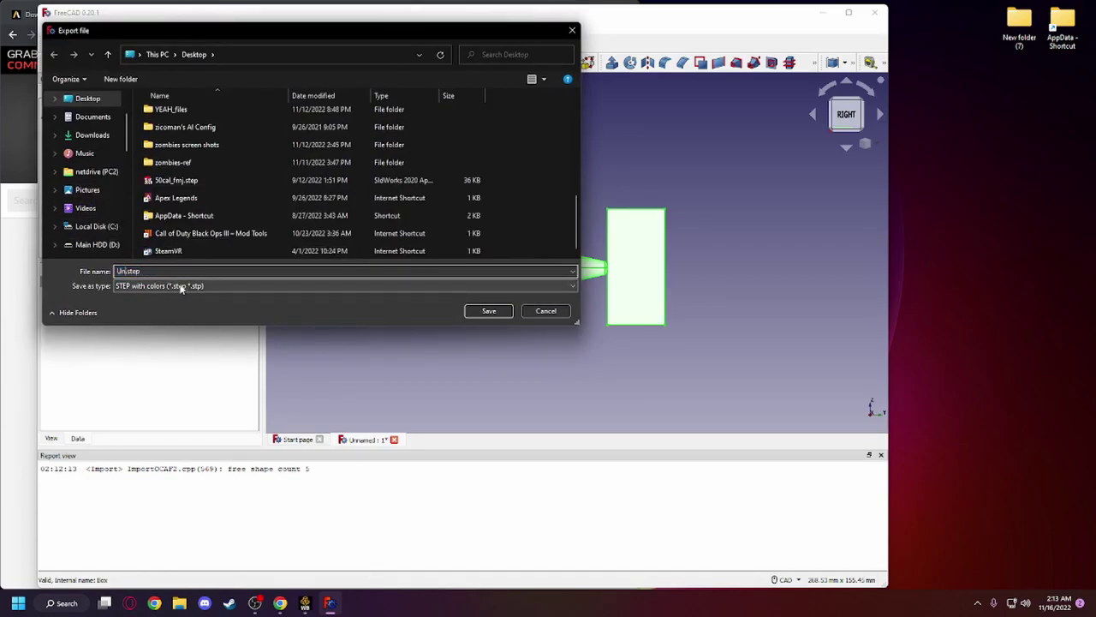
pyautogui.write('st')
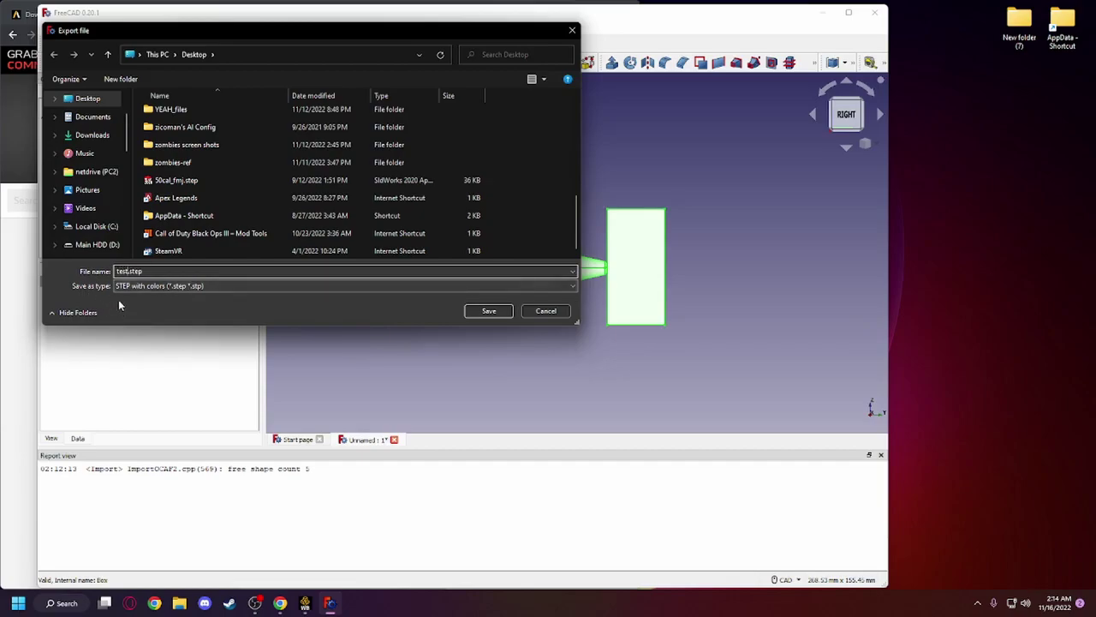
pyautogui.click(489, 311)
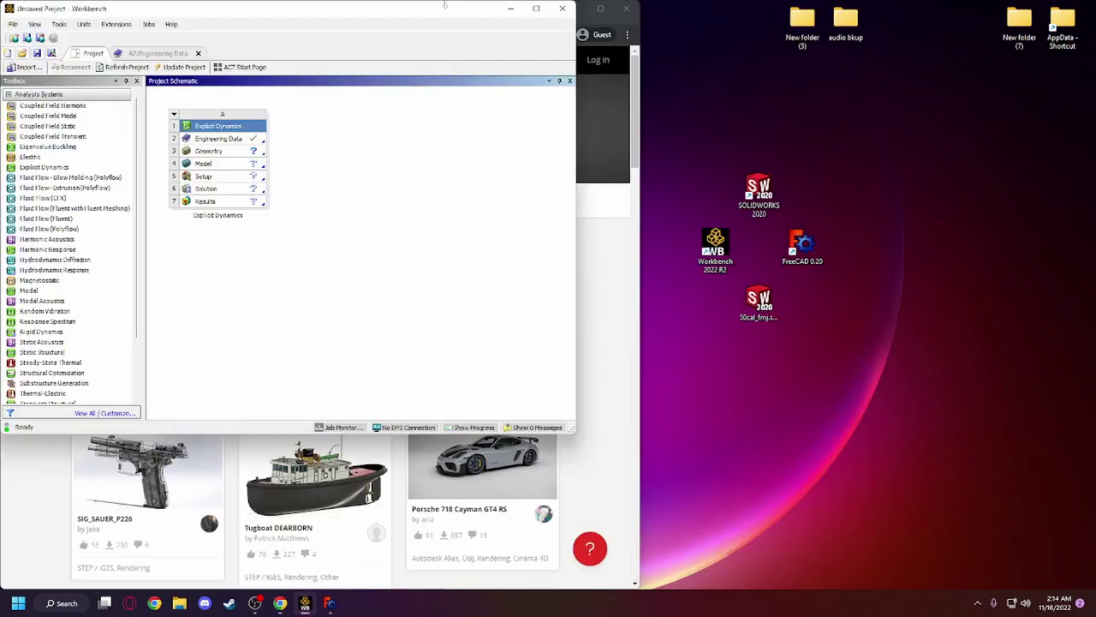
# - Maximize Workbench and import test.step from the Desktop into the Geometry cell
pyautogui.doubleClick(553, 5)
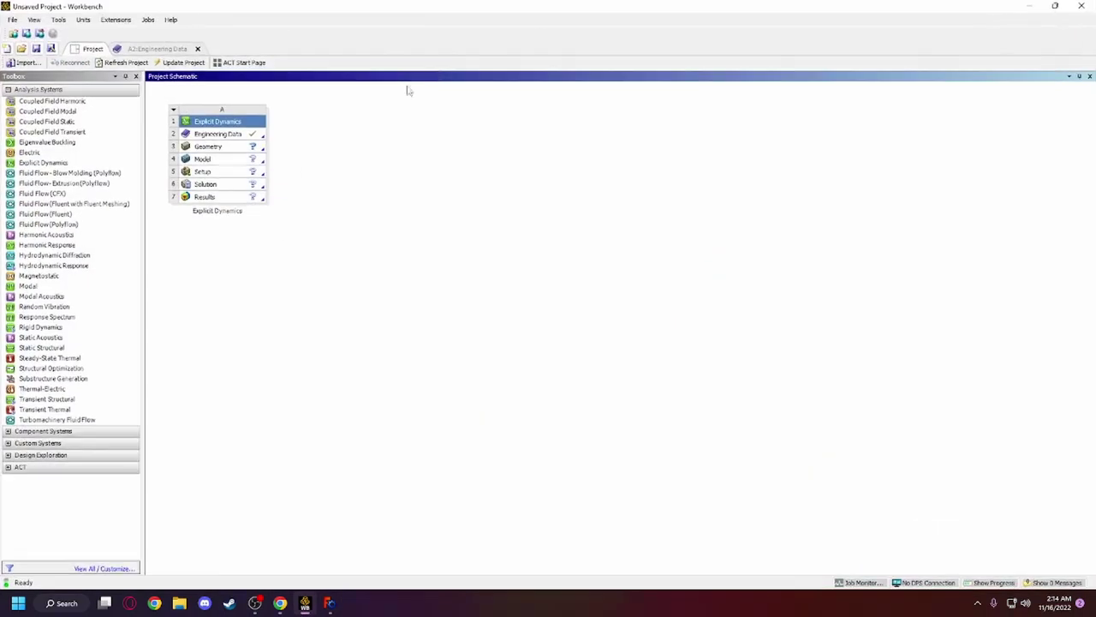
pyautogui.rightClick(221, 151)
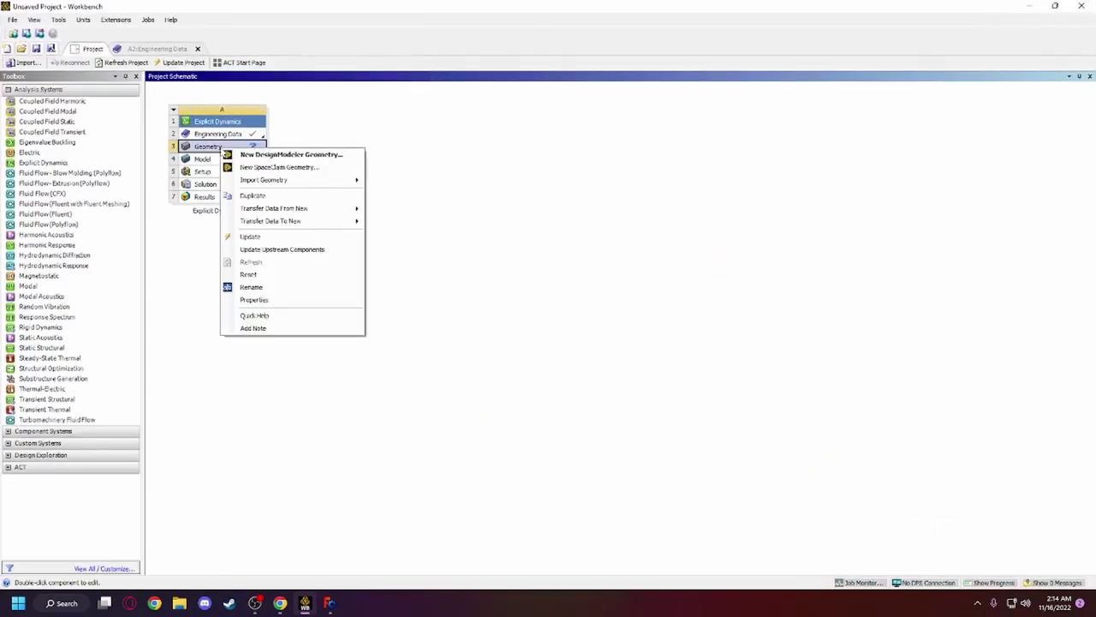
pyautogui.moveTo(305, 181)
pyautogui.click(417, 181)
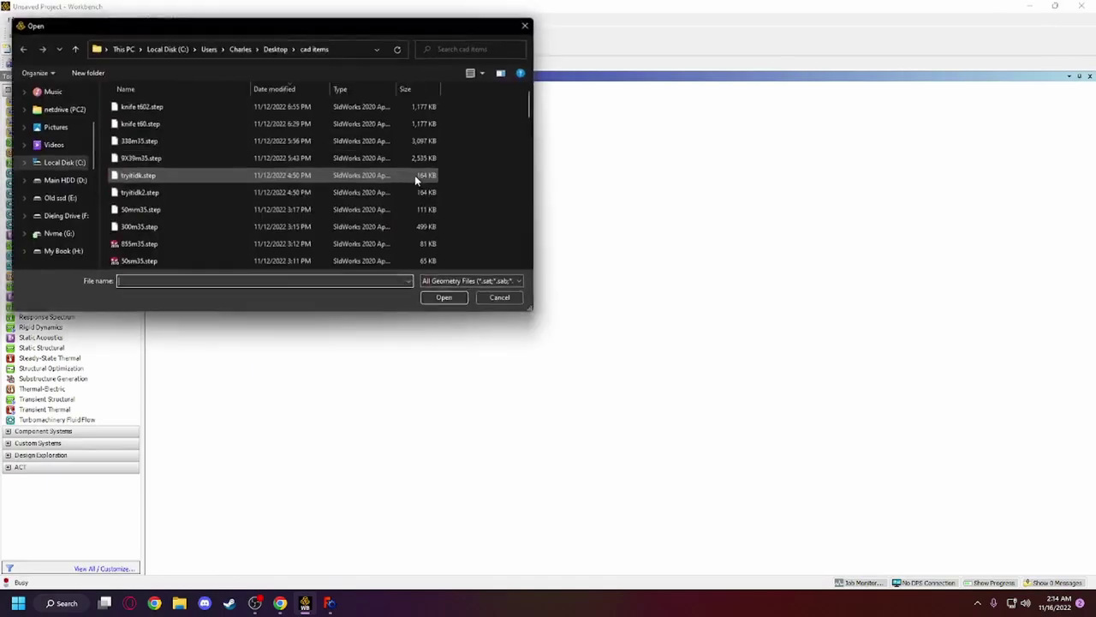
pyautogui.scroll(-6, 283, 189)
pyautogui.scroll(3, 70, 119)
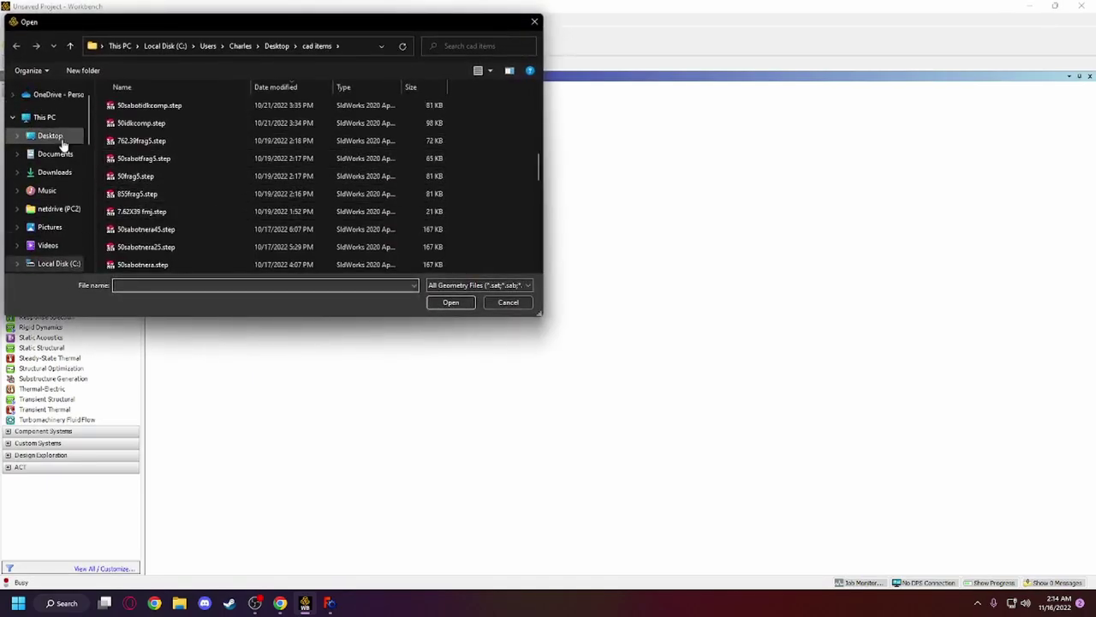
pyautogui.click(58, 137)
pyautogui.click(154, 160)
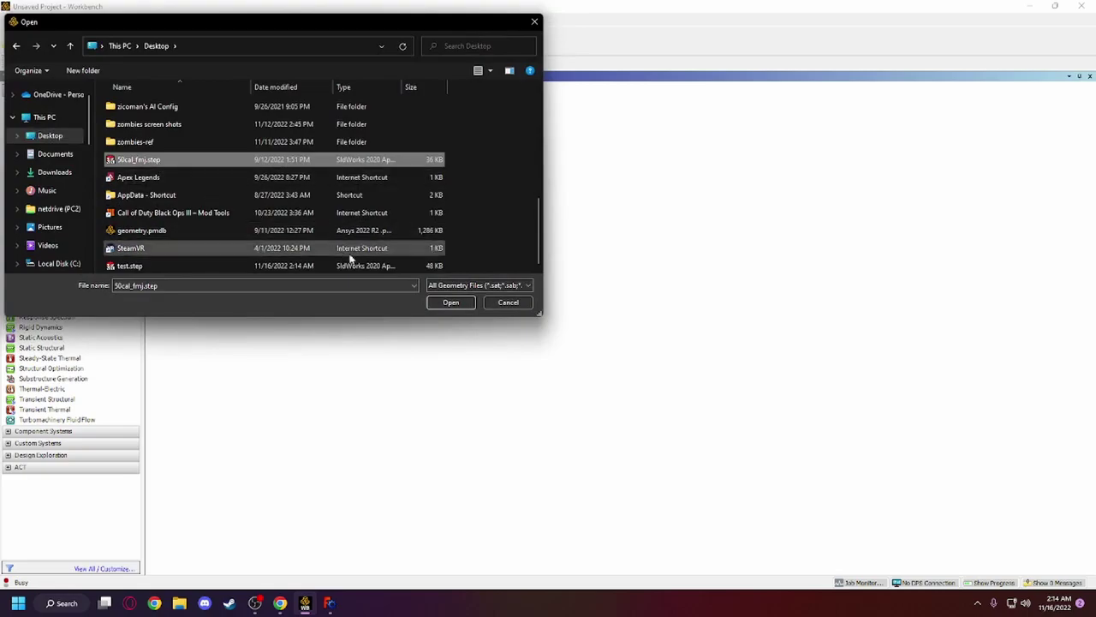
pyautogui.click(200, 265)
pyautogui.click(451, 302)
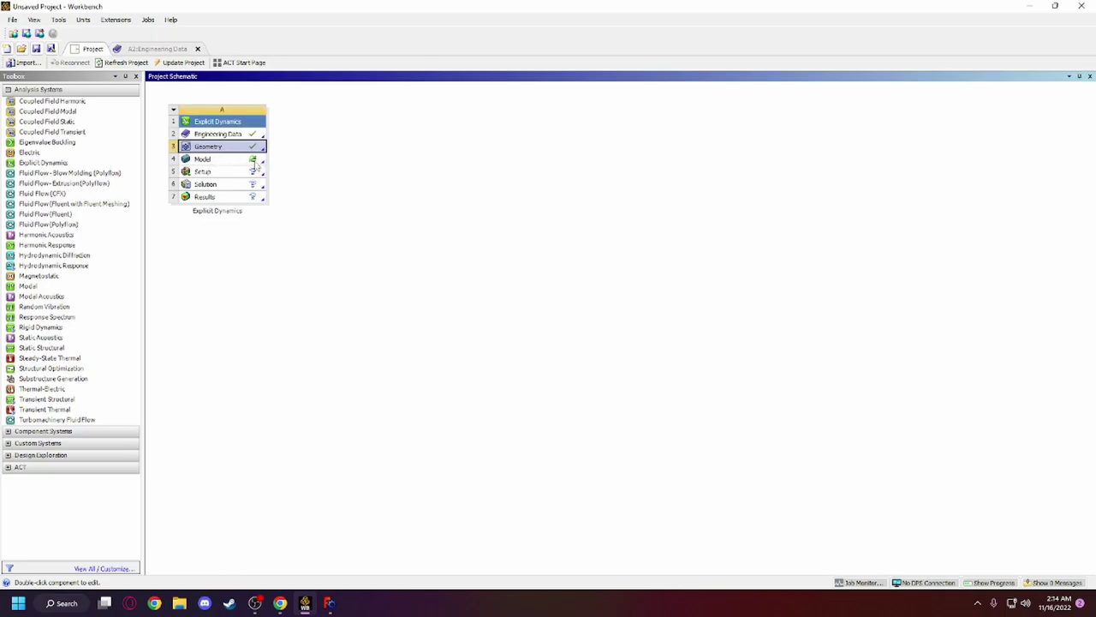
# - Launch Mechanical from the Model cell and rotate the view so the bullet lies horizontal
pyautogui.doubleClick(232, 163)
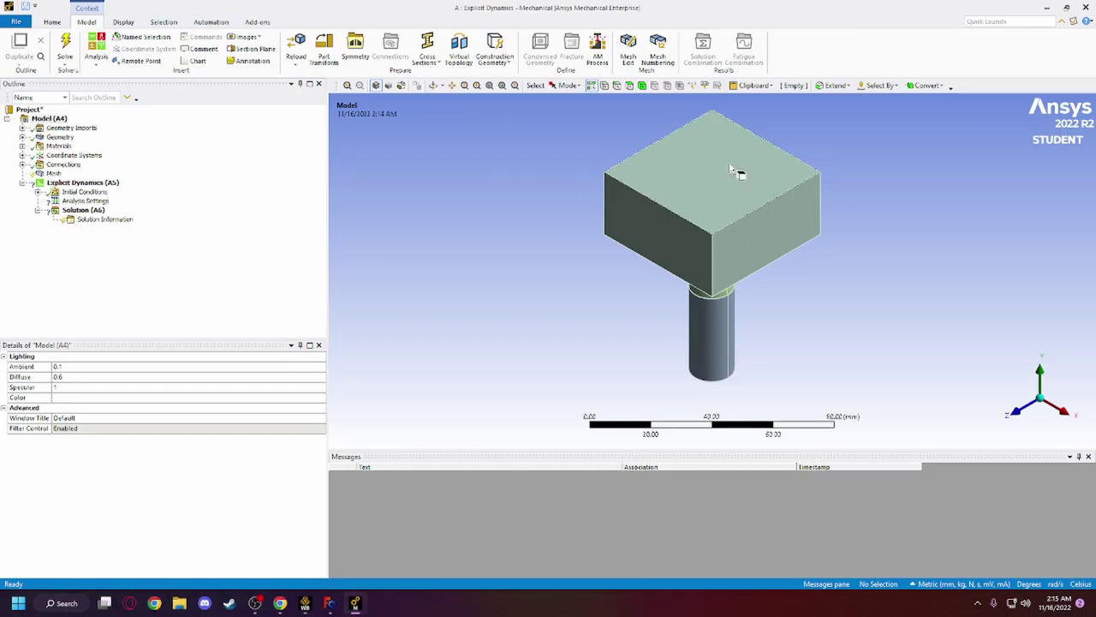
pyautogui.click(432, 85)
pyautogui.moveTo(473, 245); pyautogui.dragTo(643, 216)
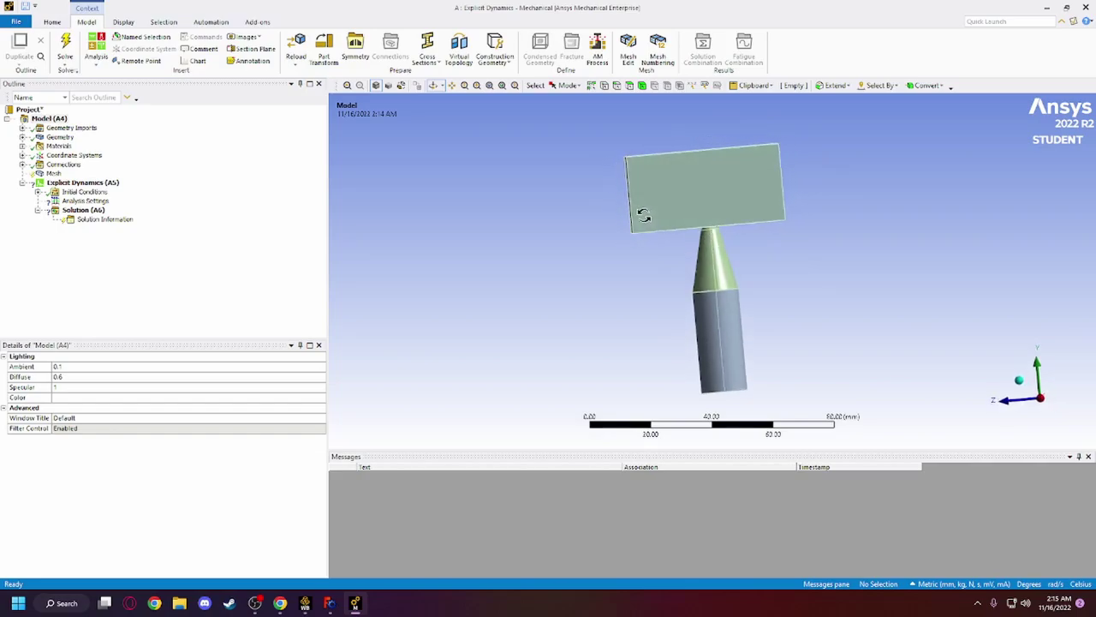
pyautogui.moveTo(416, 232)
pyautogui.mouseDown()
pyautogui.moveTo(784, 97)
pyautogui.moveTo(710, 105)
pyautogui.moveTo(756, 114)
pyautogui.moveTo(746, 117)
pyautogui.mouseUp()
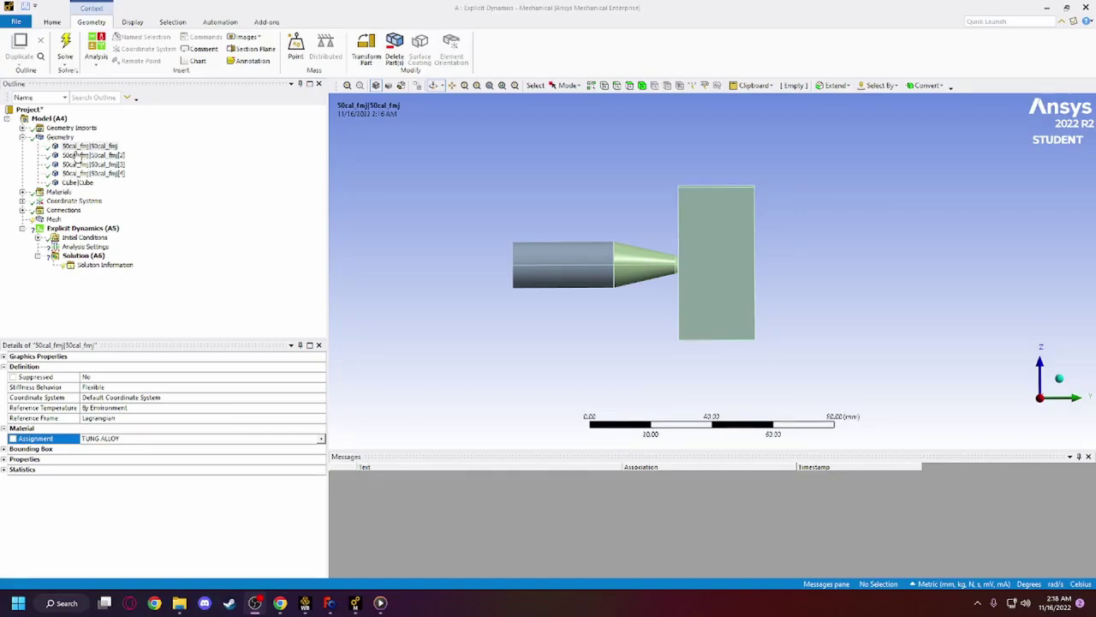
# - Assign TUNG.ALLOY material to the second bullet body and to the cone body
pyautogui.click(80, 147)
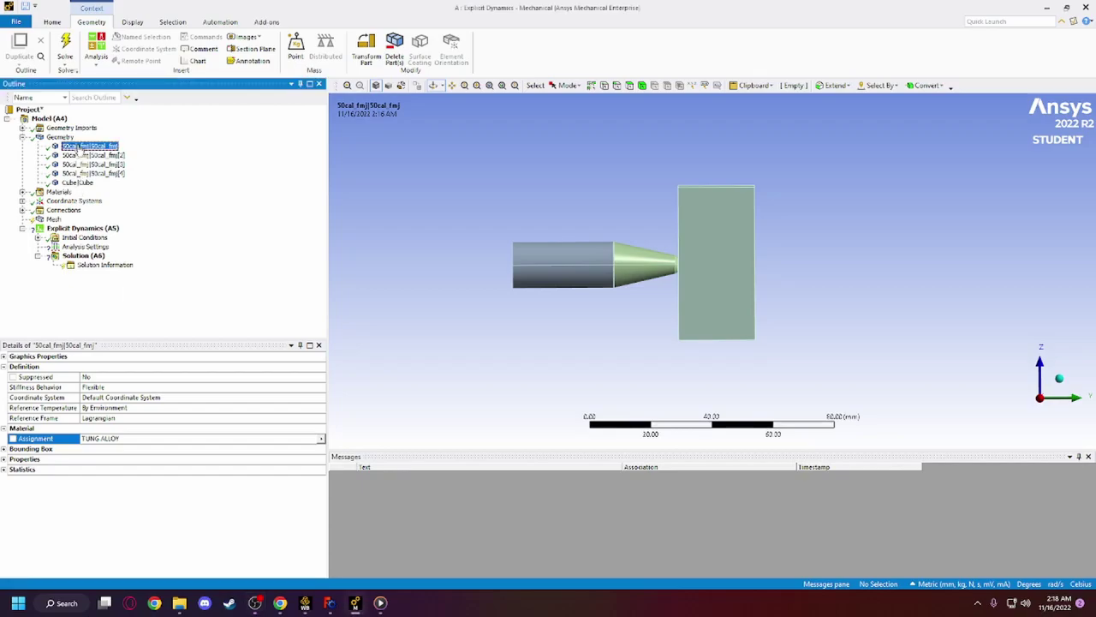
pyautogui.moveTo(599, 278); pyautogui.dragTo(524, 263, button='middle')
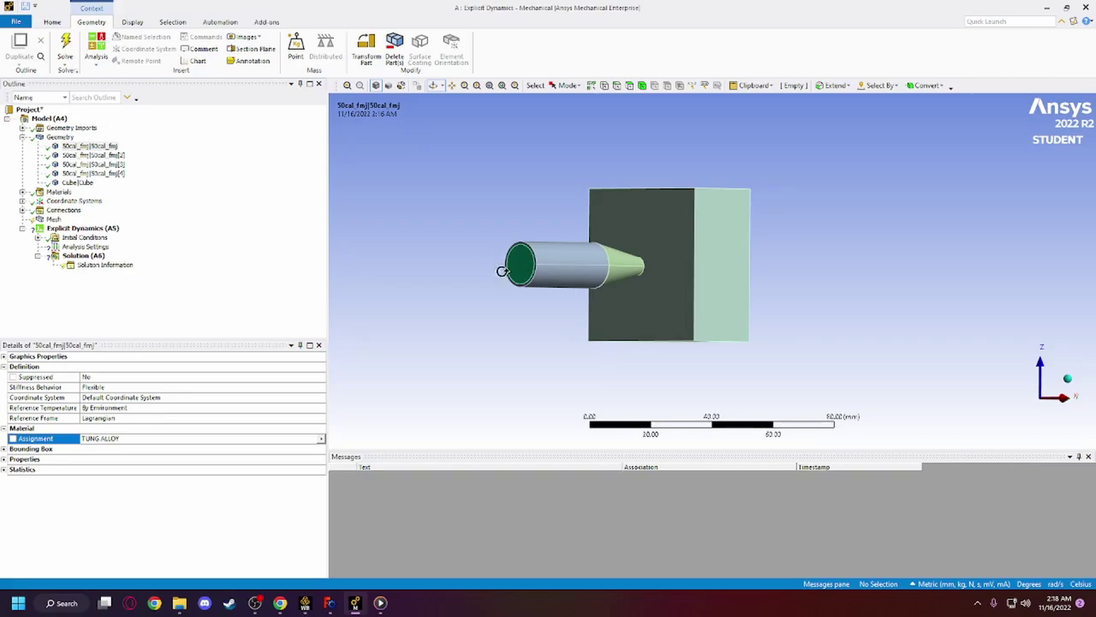
pyautogui.click(321, 438)
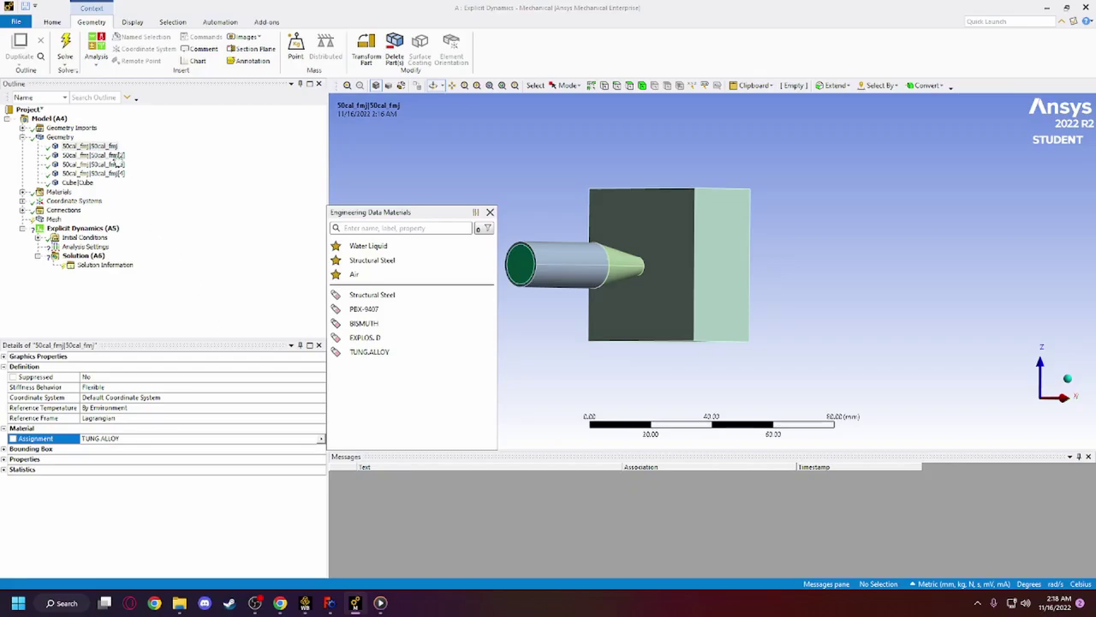
pyautogui.click(93, 157)
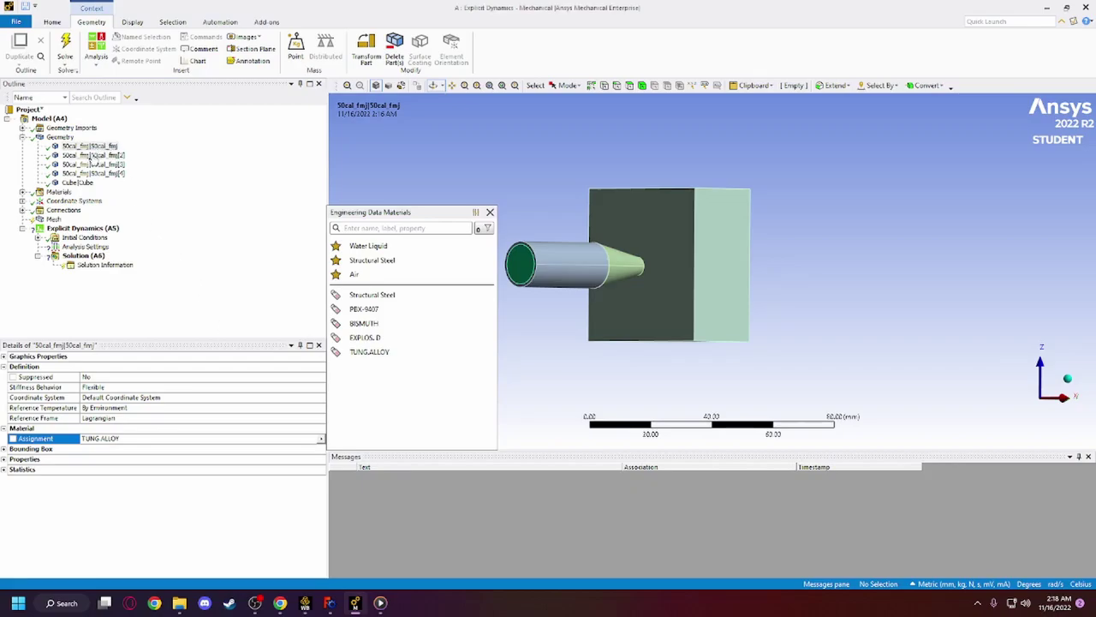
pyautogui.click(321, 441)
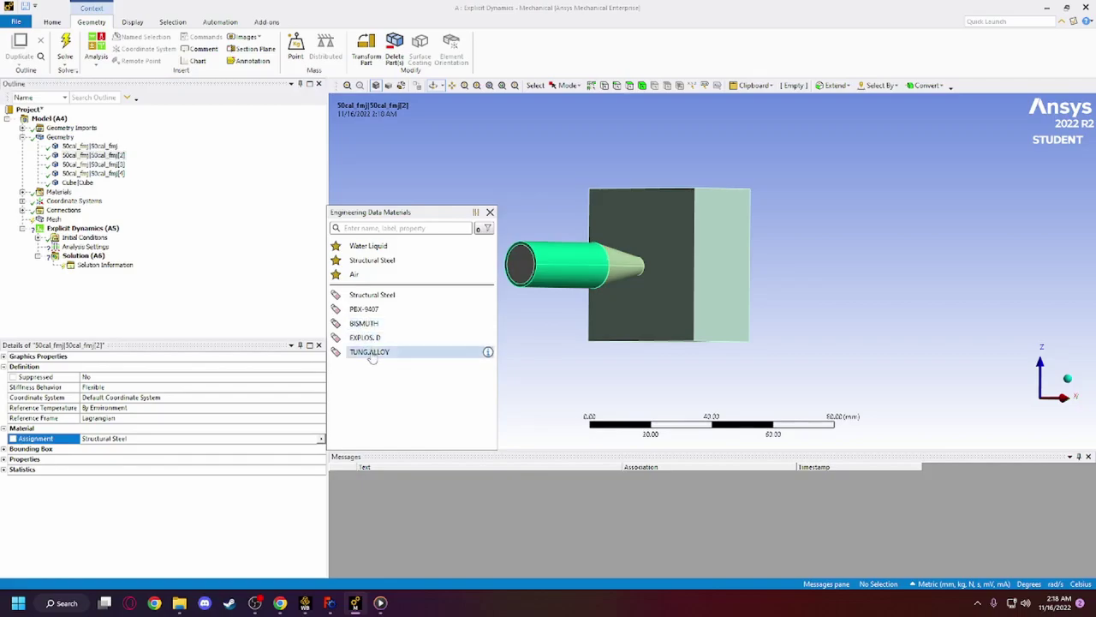
pyautogui.click(369, 352)
pyautogui.click(93, 163)
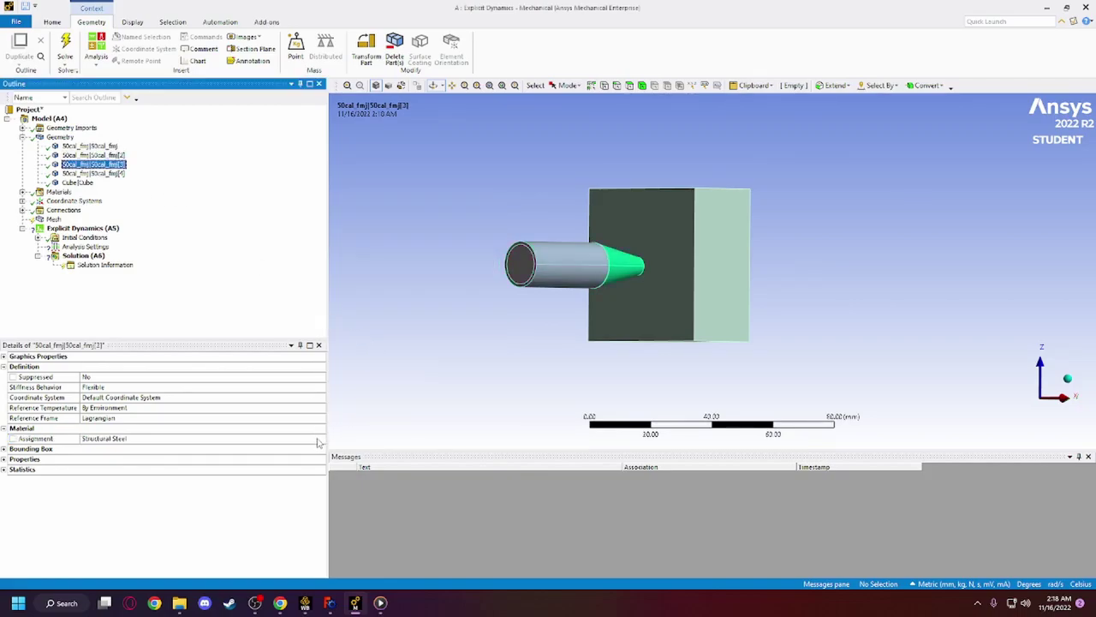
pyautogui.click(322, 440)
pyautogui.click(439, 355)
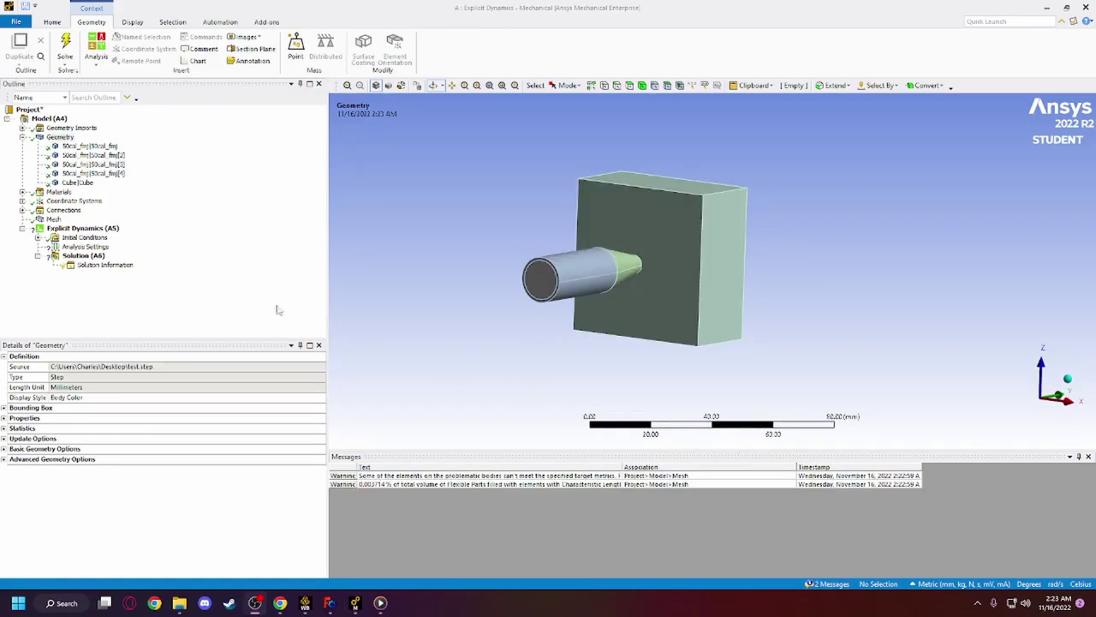
# - Set the mesh Element Size to 2 mm, update the mesh, and orbit to inspect it
pyautogui.click(53, 219)
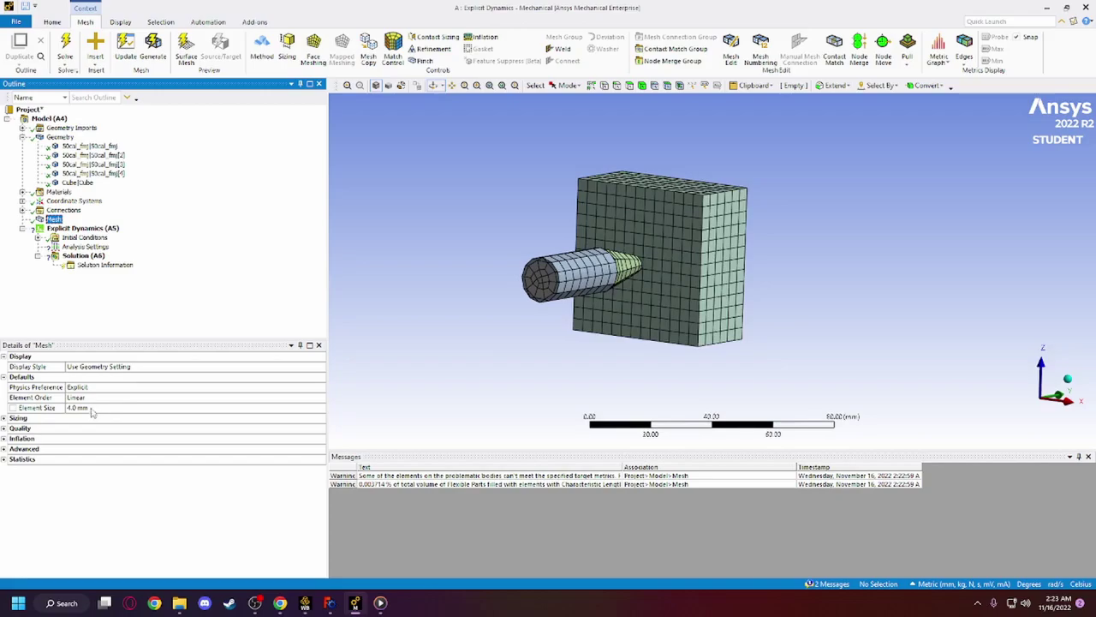
pyautogui.moveTo(856, 249); pyautogui.dragTo(768, 245, button='middle')
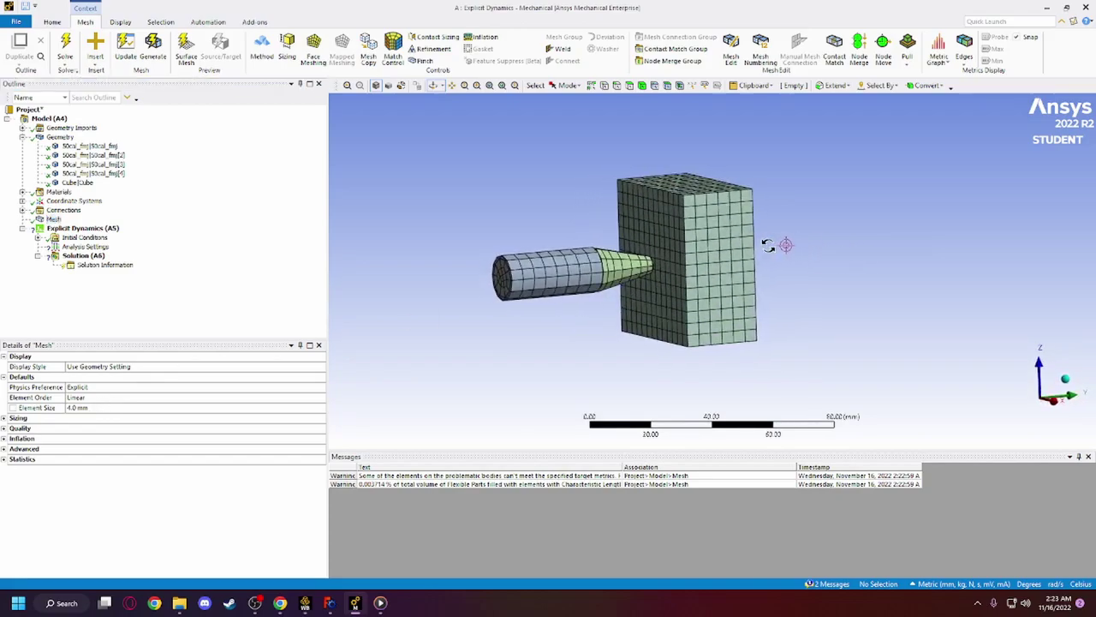
pyautogui.click(70, 408)
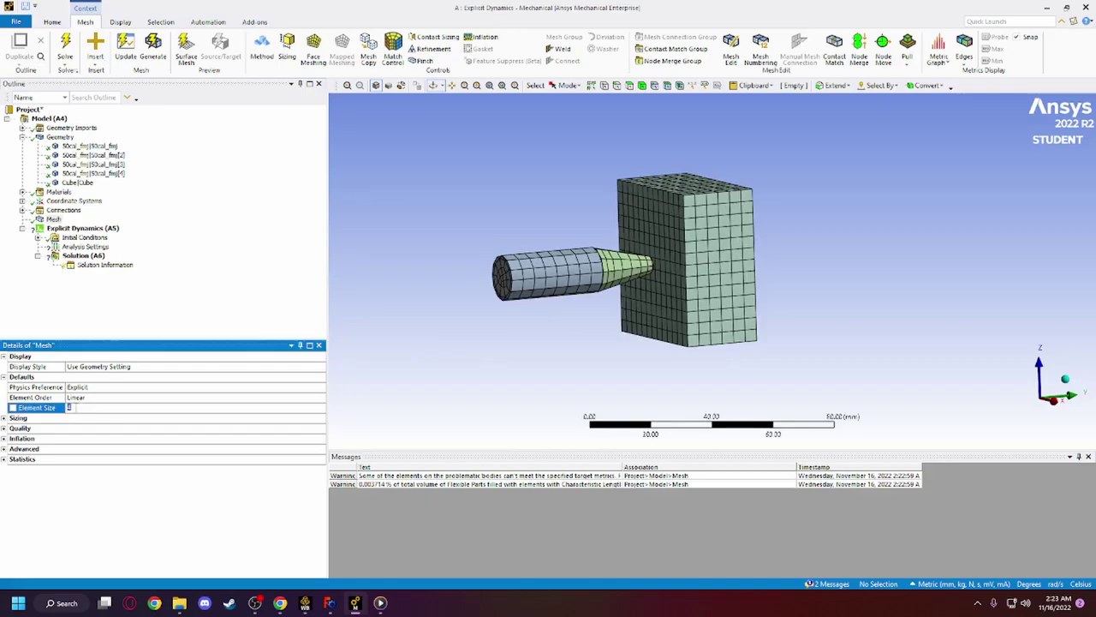
pyautogui.write('2')
pyautogui.click(171, 305)
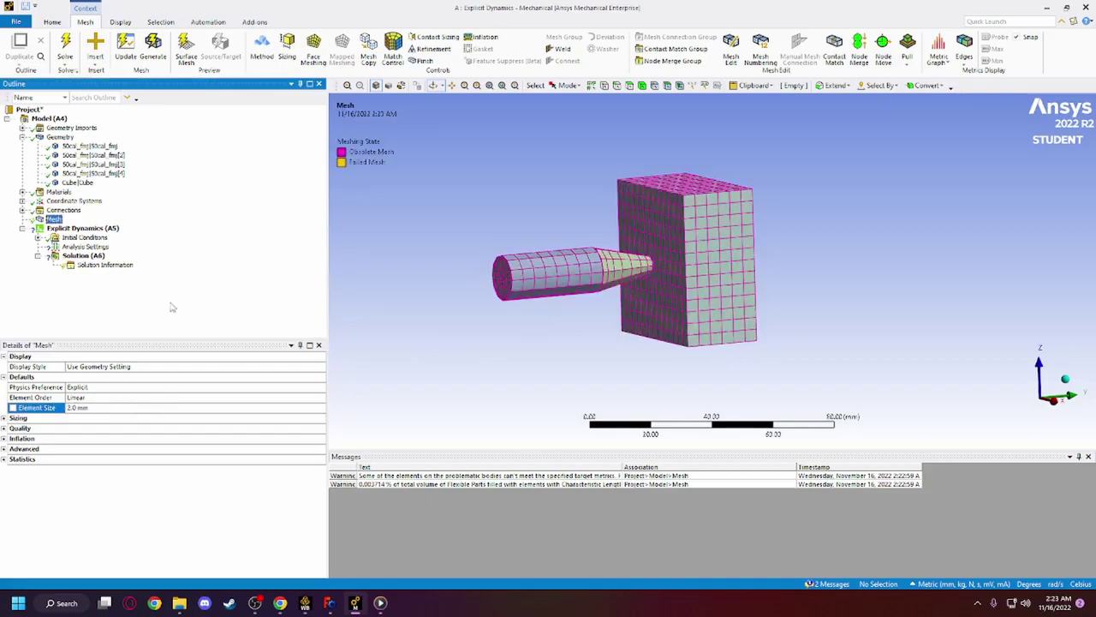
pyautogui.click(126, 48)
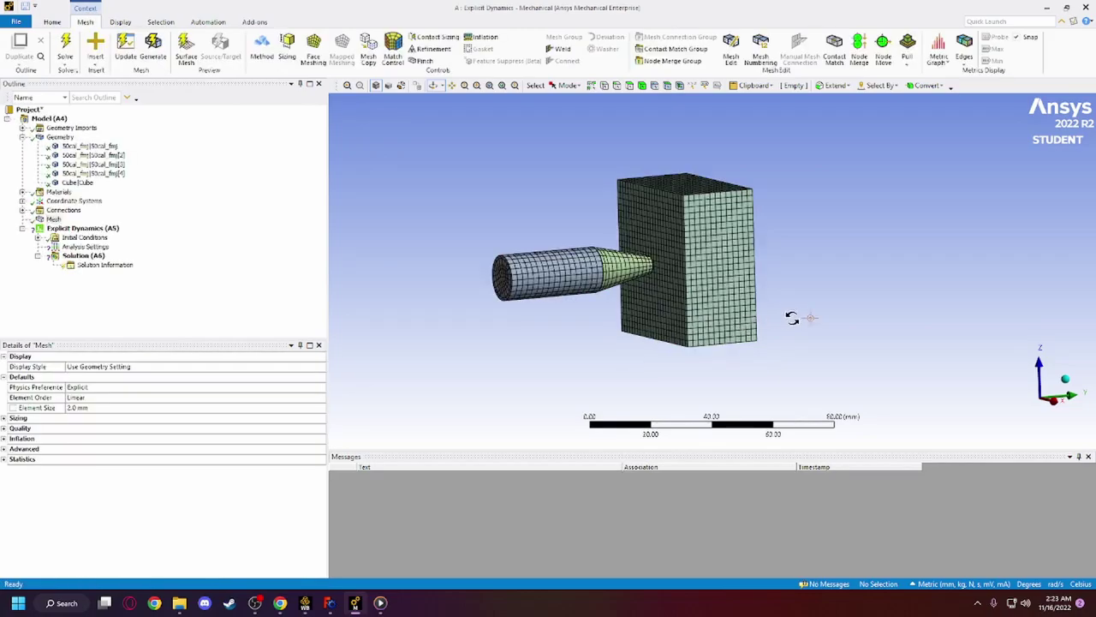
pyautogui.moveTo(791, 316); pyautogui.dragTo(867, 315)
pyautogui.moveTo(584, 313); pyautogui.dragTo(713, 257)
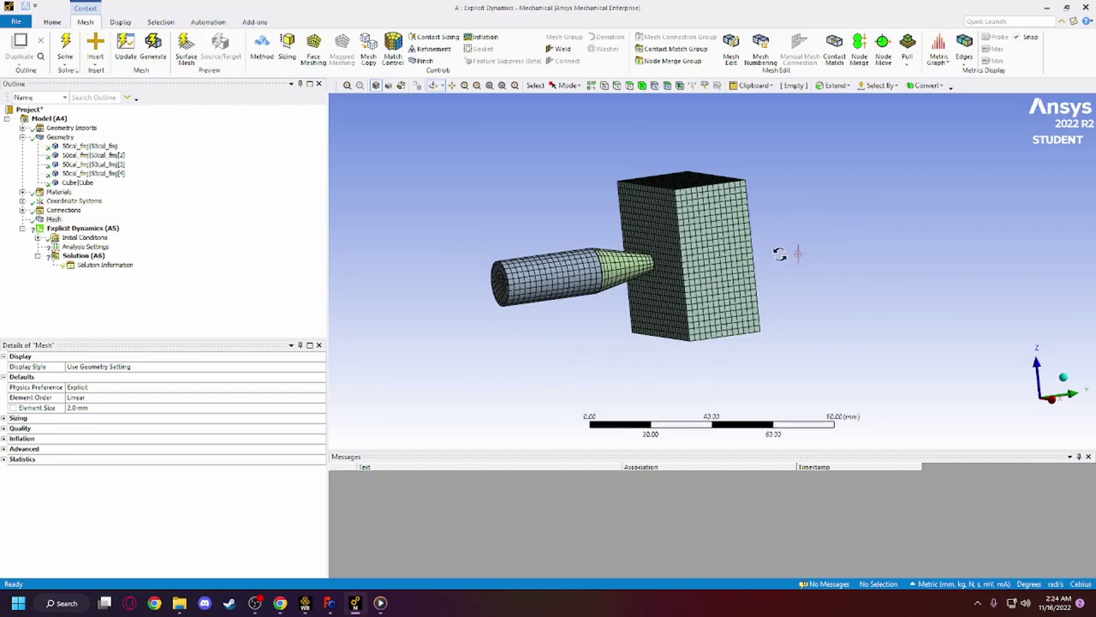
pyautogui.moveTo(740, 251); pyautogui.dragTo(722, 251)
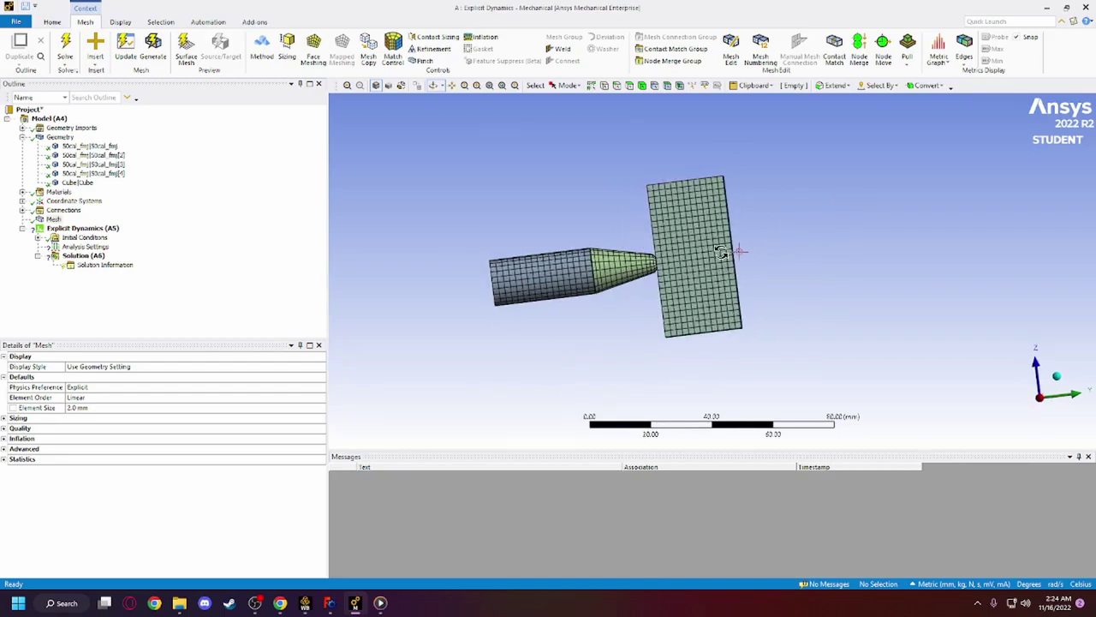
pyautogui.moveTo(721, 251); pyautogui.dragTo(839, 252)
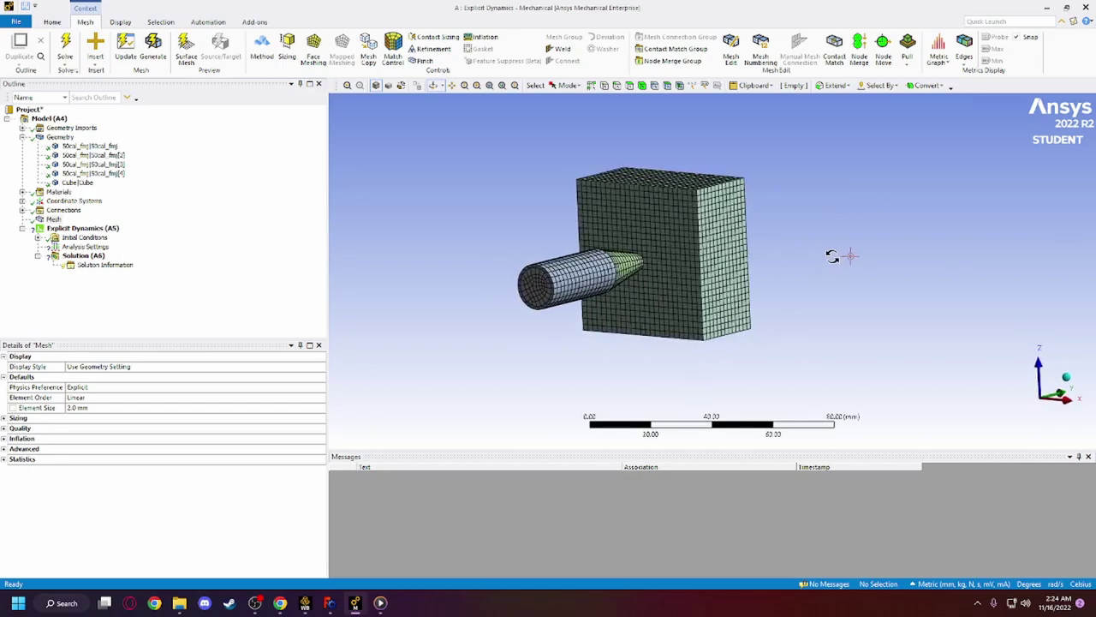
# - Change the mesh Element Size to 3 mm and orbit to check the coarser mesh
pyautogui.click(82, 409)
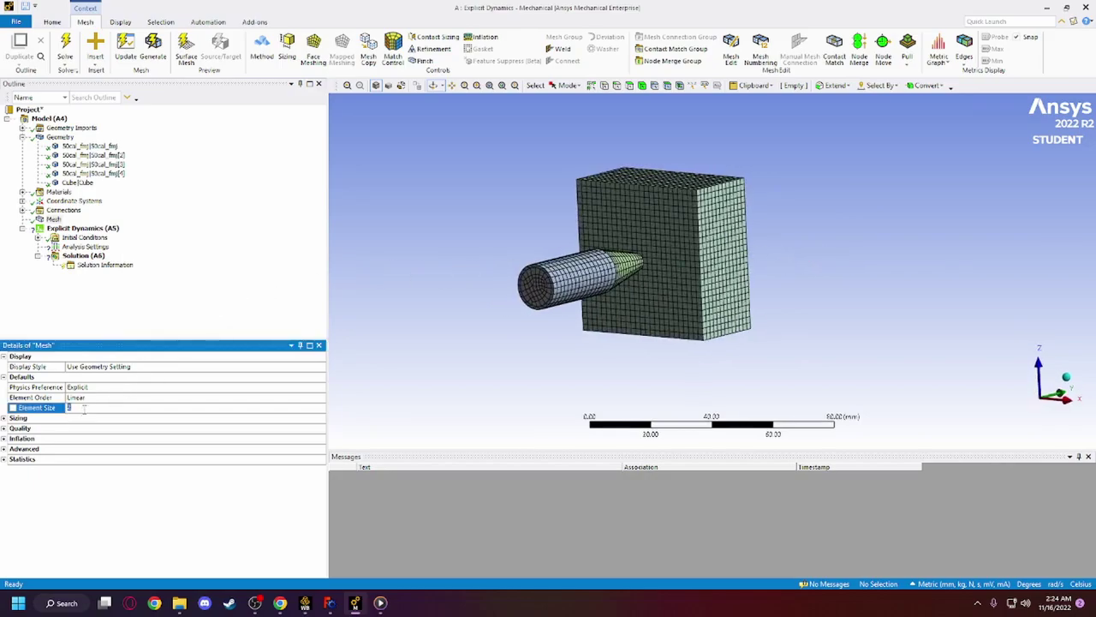
pyautogui.click(203, 297)
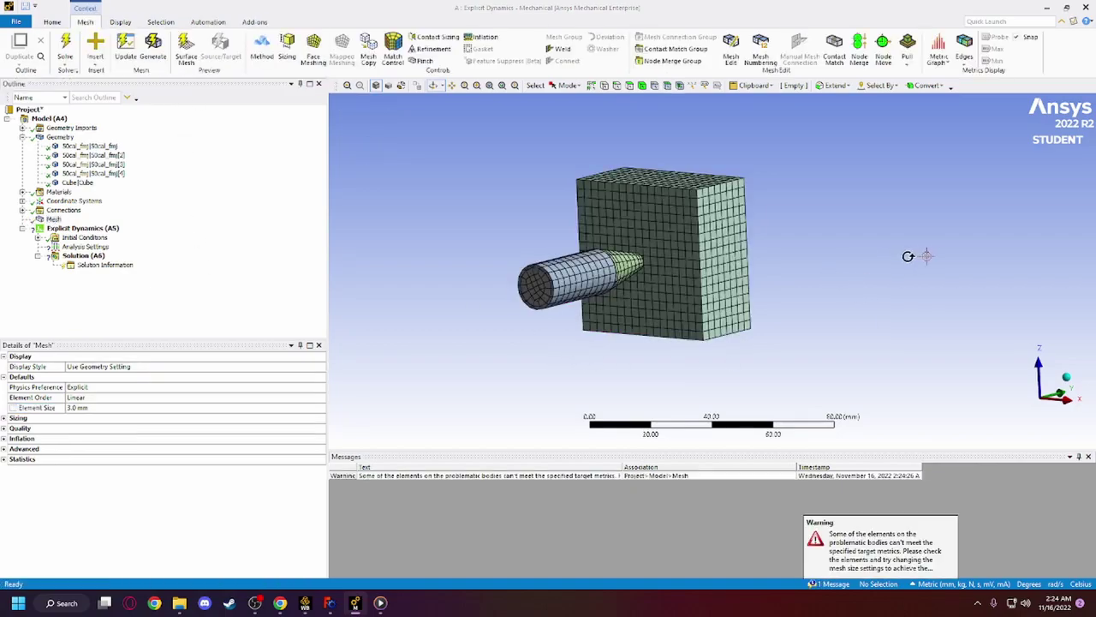
pyautogui.moveTo(908, 256); pyautogui.dragTo(683, 291)
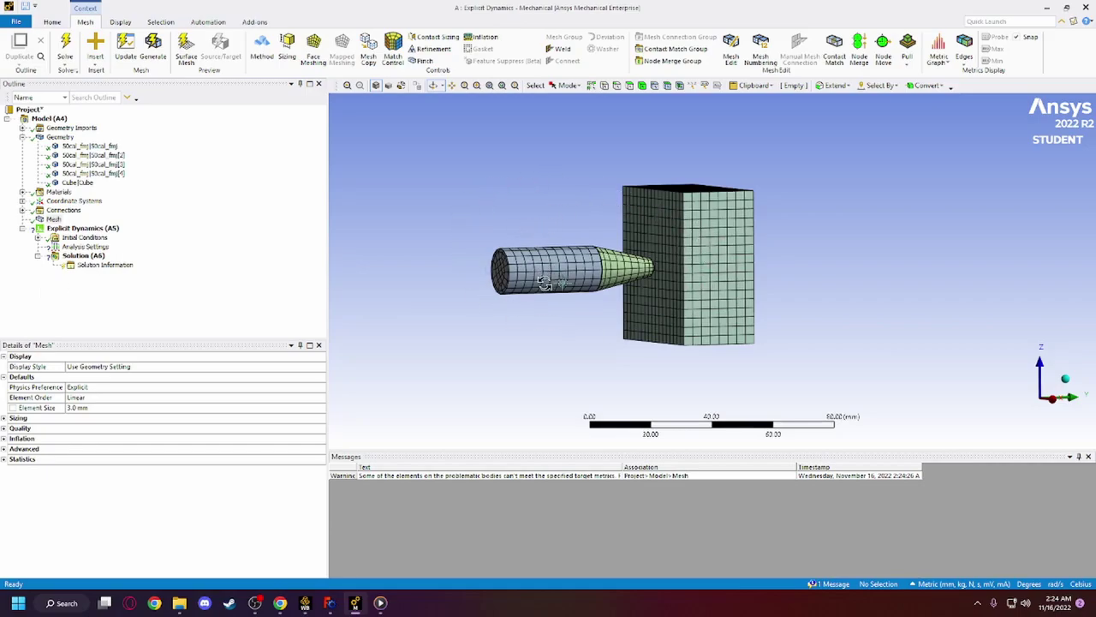
# - Insert a Velocity condition under Initial Conditions
pyautogui.click(46, 238)
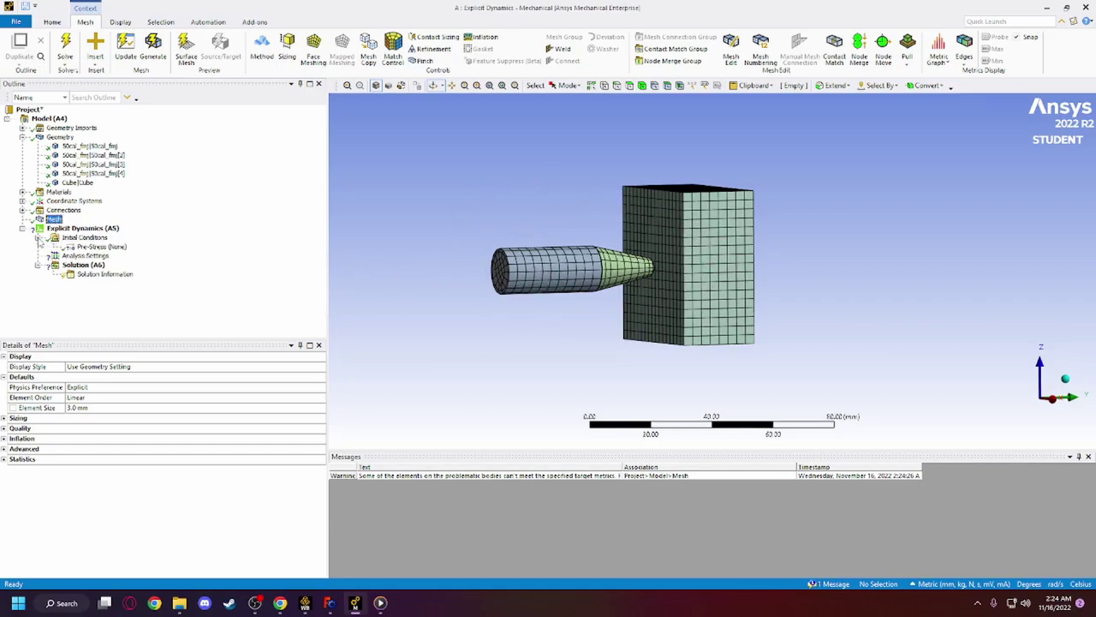
pyautogui.click(87, 239)
pyautogui.rightClick(88, 240)
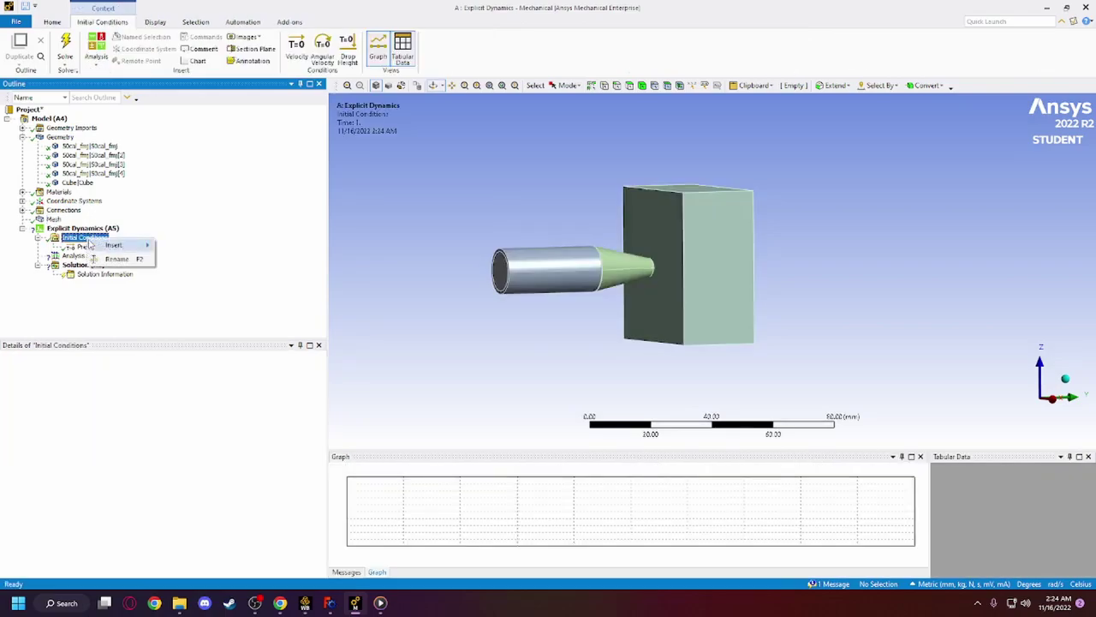
pyautogui.moveTo(141, 246)
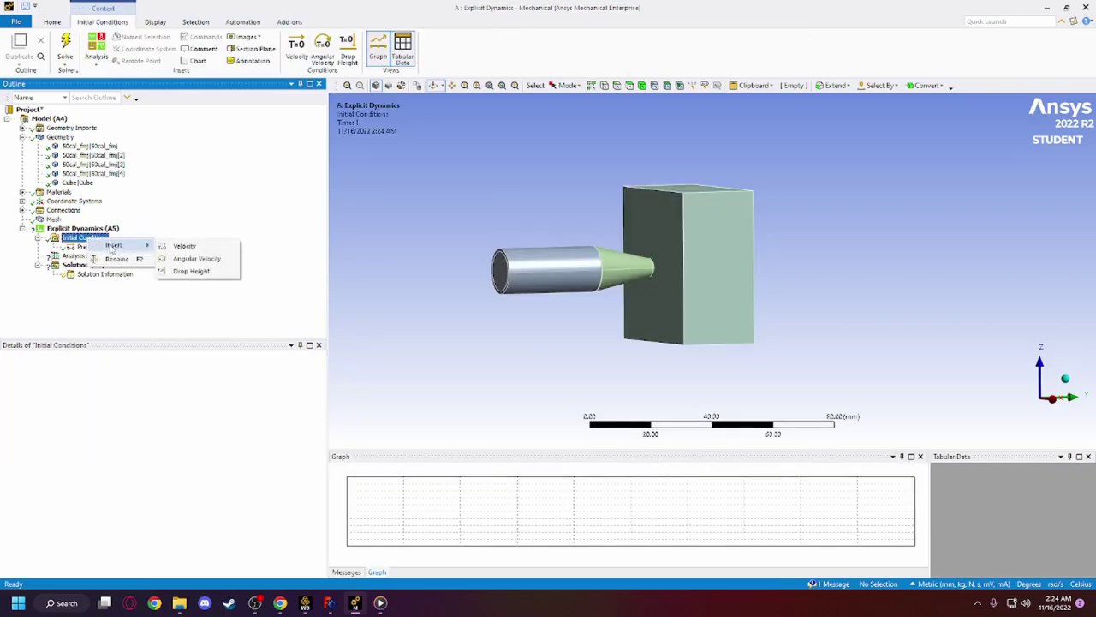
pyautogui.click(174, 247)
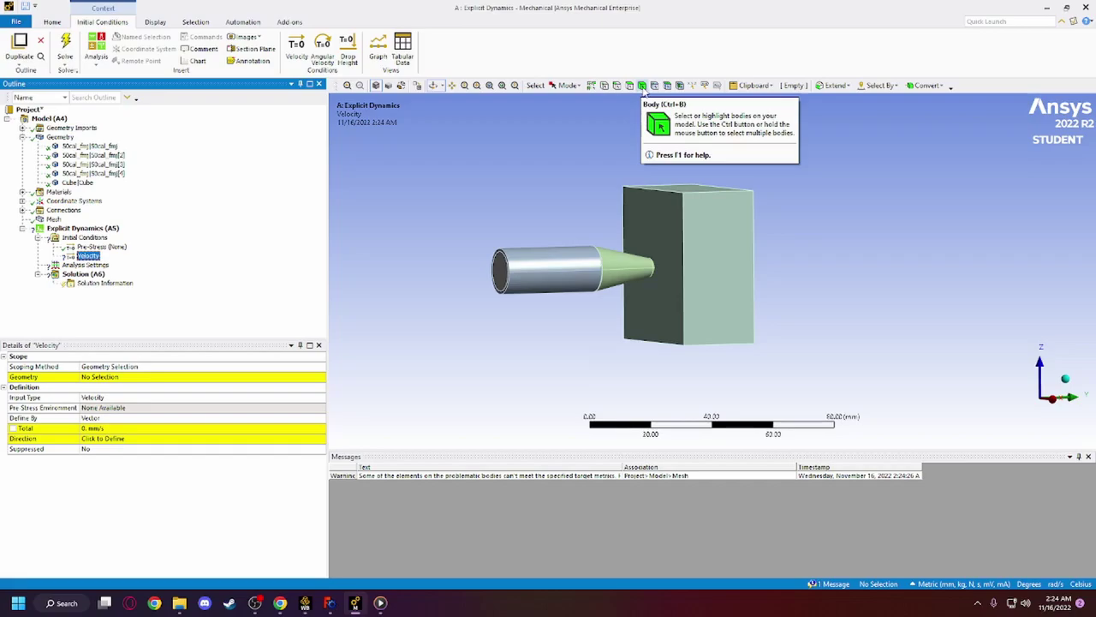
# - With the Body filter, select the bullet's rear body, cylinder and cone tip
pyautogui.click(642, 86)
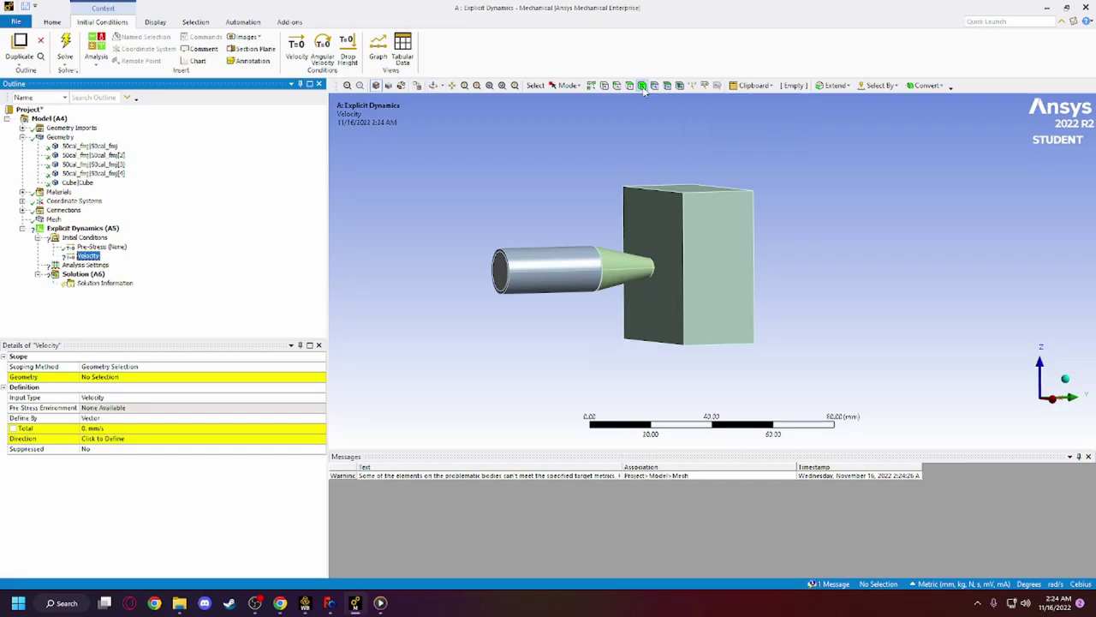
pyautogui.moveTo(548, 217); pyautogui.dragTo(568, 200, button='middle')
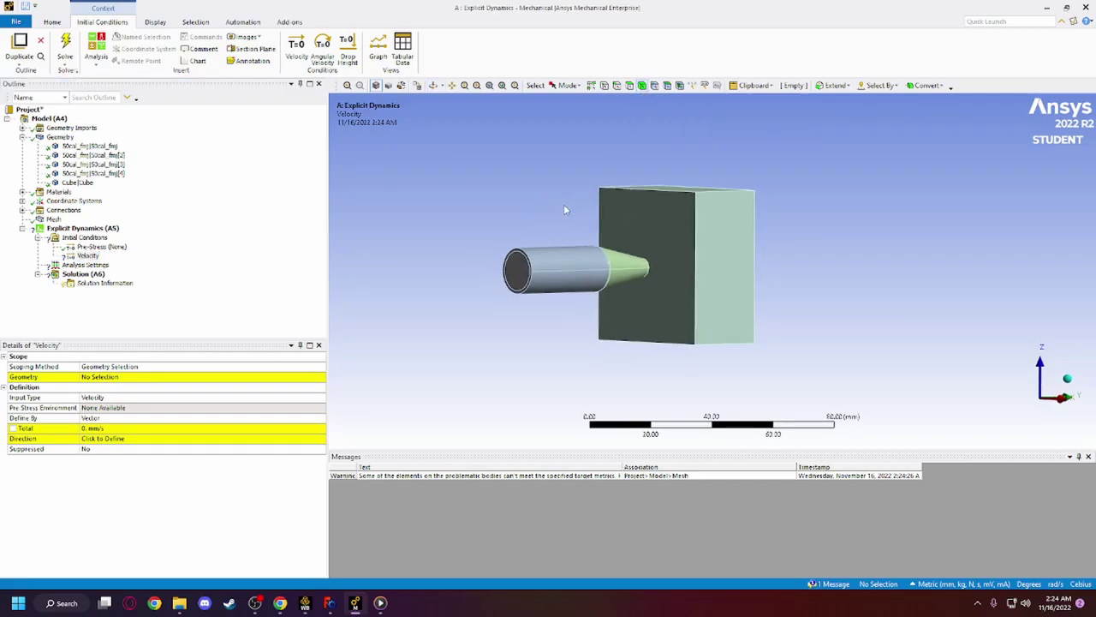
pyautogui.click(523, 279)
pyautogui.keyDown('ctrl'); pyautogui.click(574, 274); pyautogui.keyUp('ctrl')
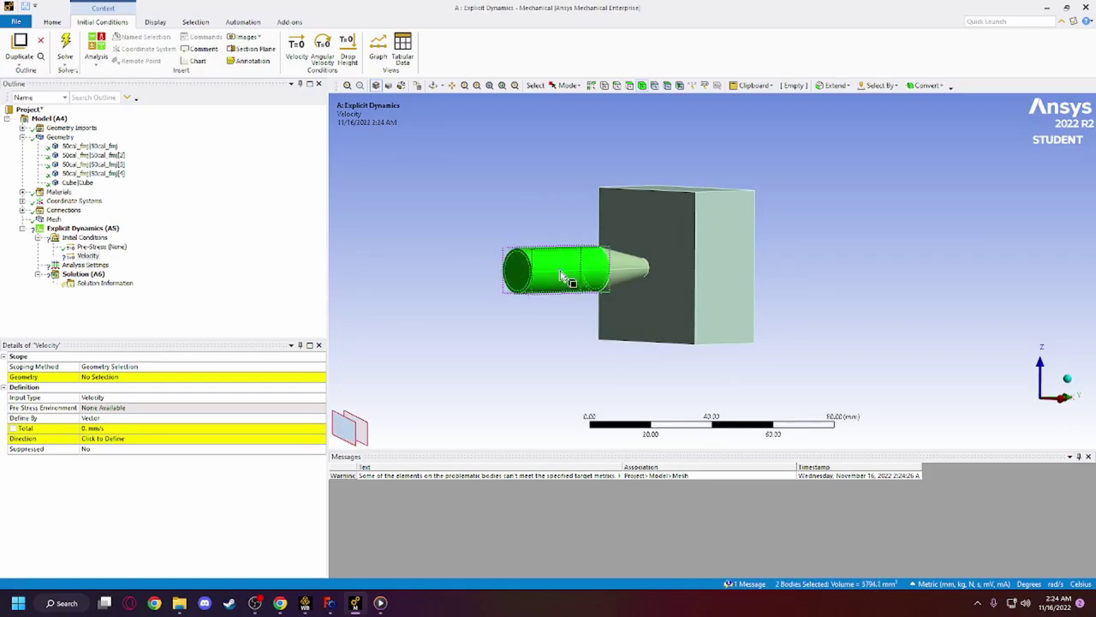
pyautogui.keyDown('ctrl'); pyautogui.click(617, 271); pyautogui.keyUp('ctrl')
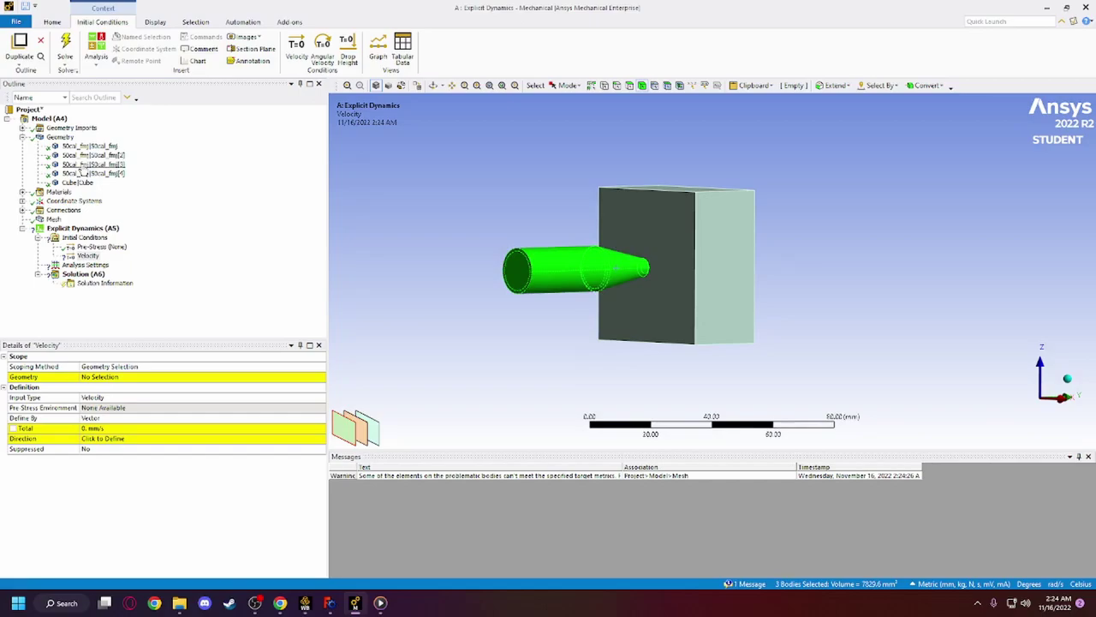
# - Hide and then show the third bullet body again, ending on a side-on view
pyautogui.click(83, 165)
pyautogui.rightClick(83, 165)
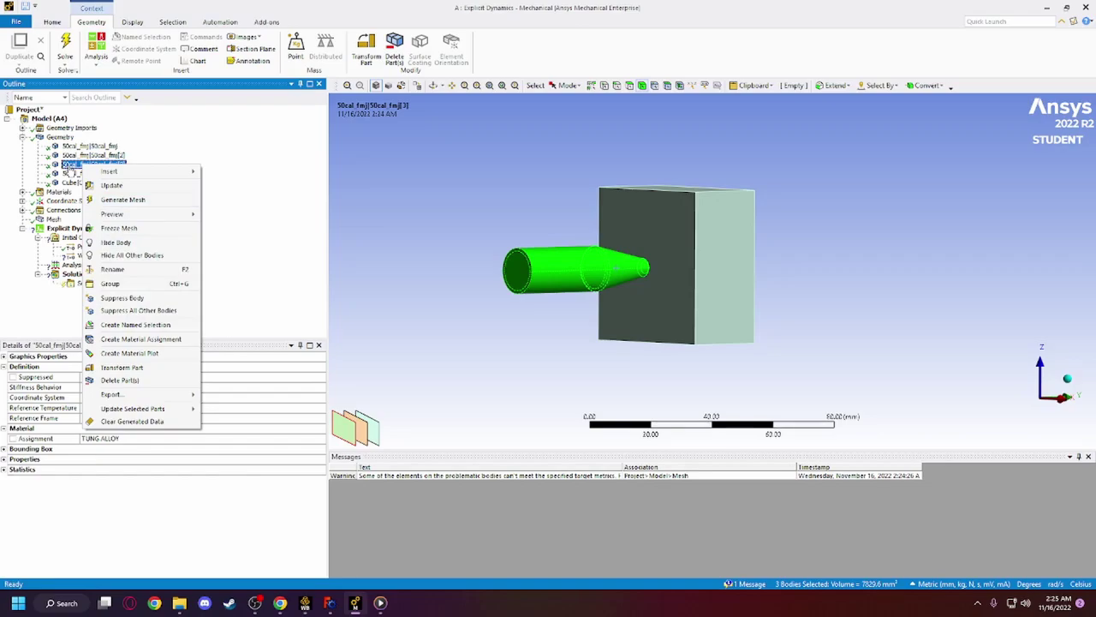
pyautogui.click(116, 241)
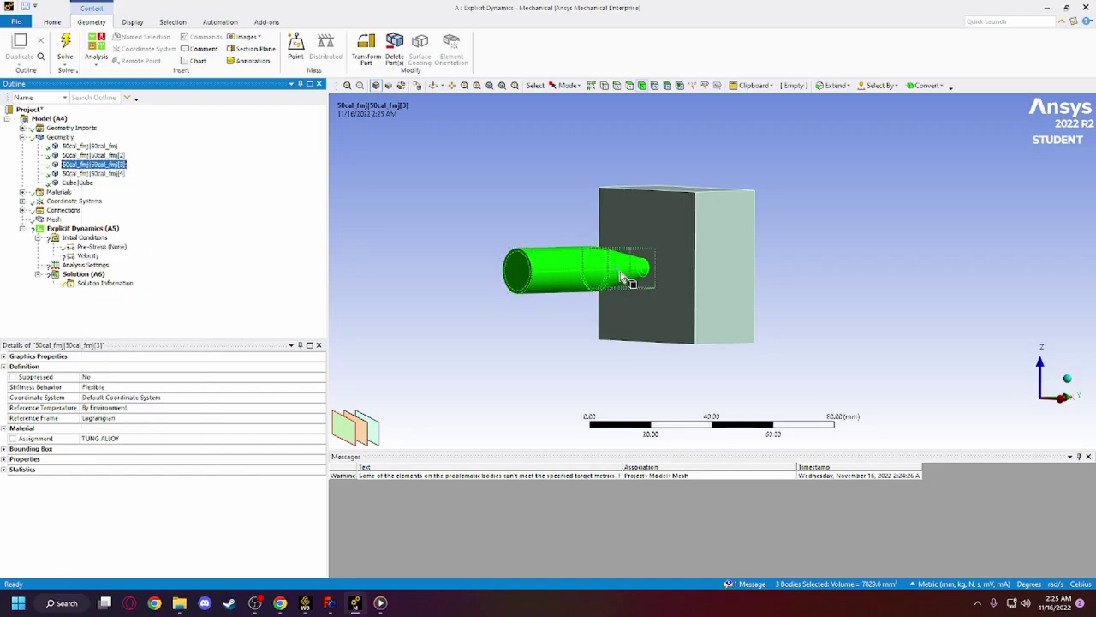
pyautogui.rightClick(76, 165)
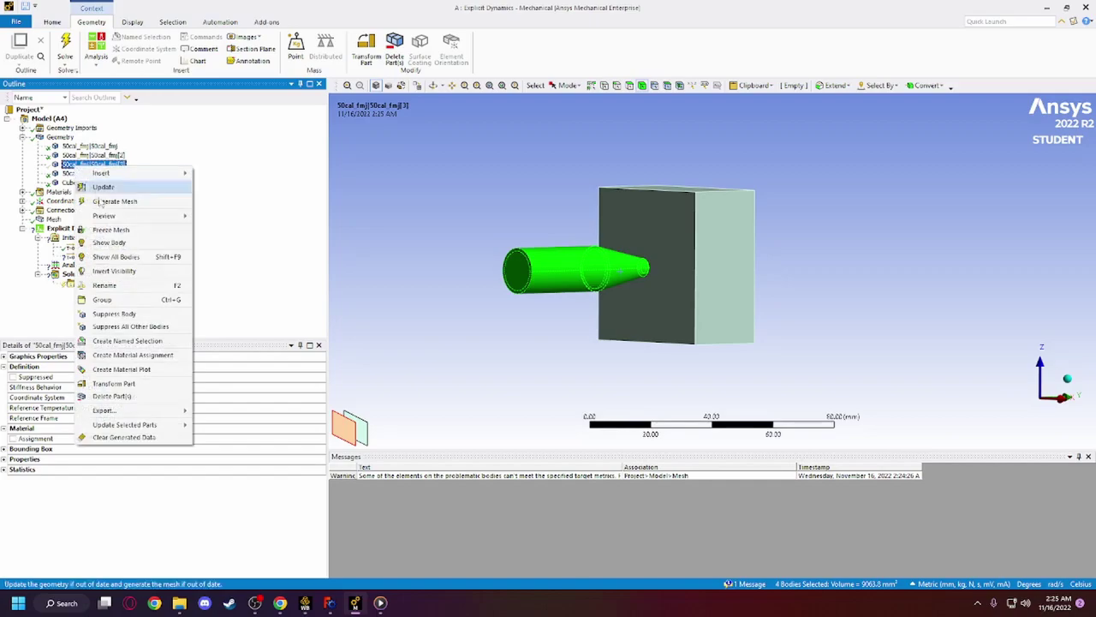
pyautogui.click(108, 242)
pyautogui.moveTo(853, 239); pyautogui.dragTo(783, 237, button='middle')
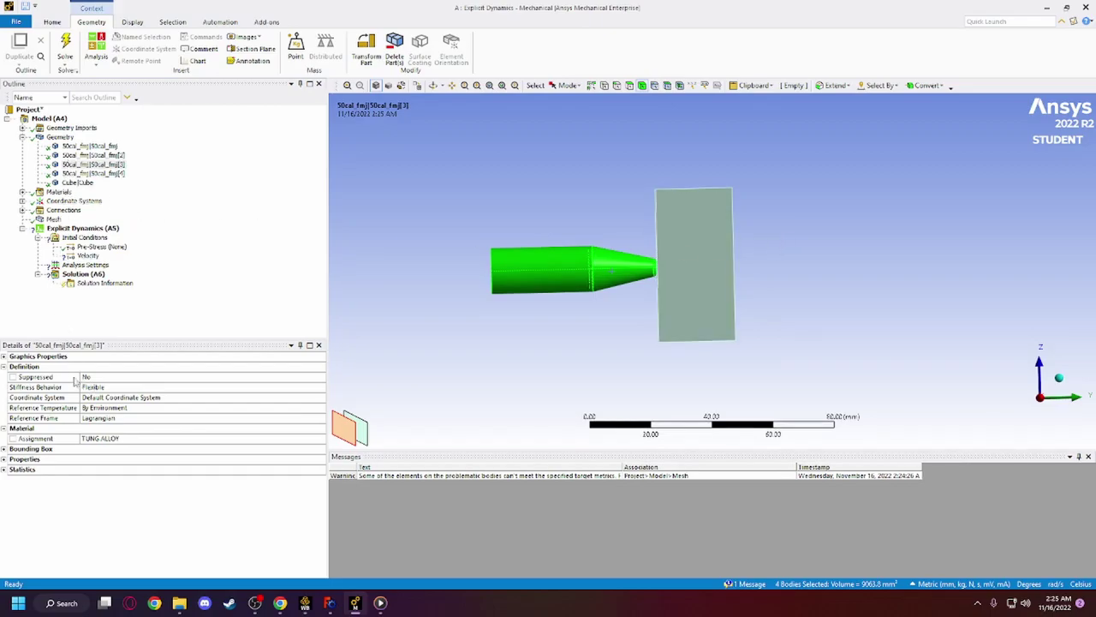
# - Scope the Velocity condition's geometry to the four bullet bodies
pyautogui.click(88, 256)
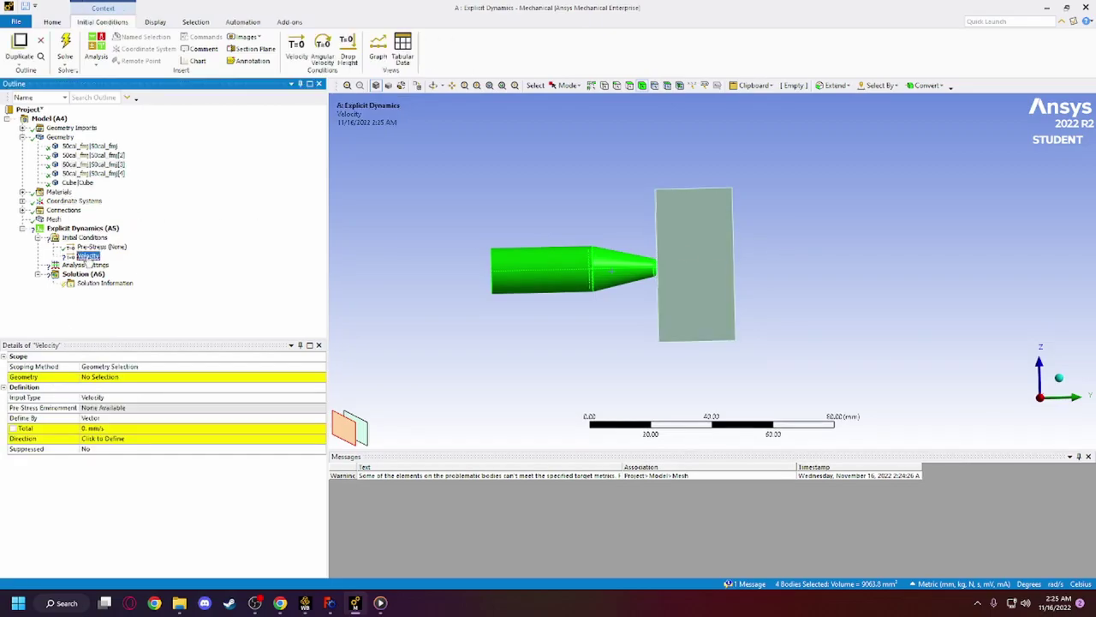
pyautogui.click(96, 377)
pyautogui.click(117, 383)
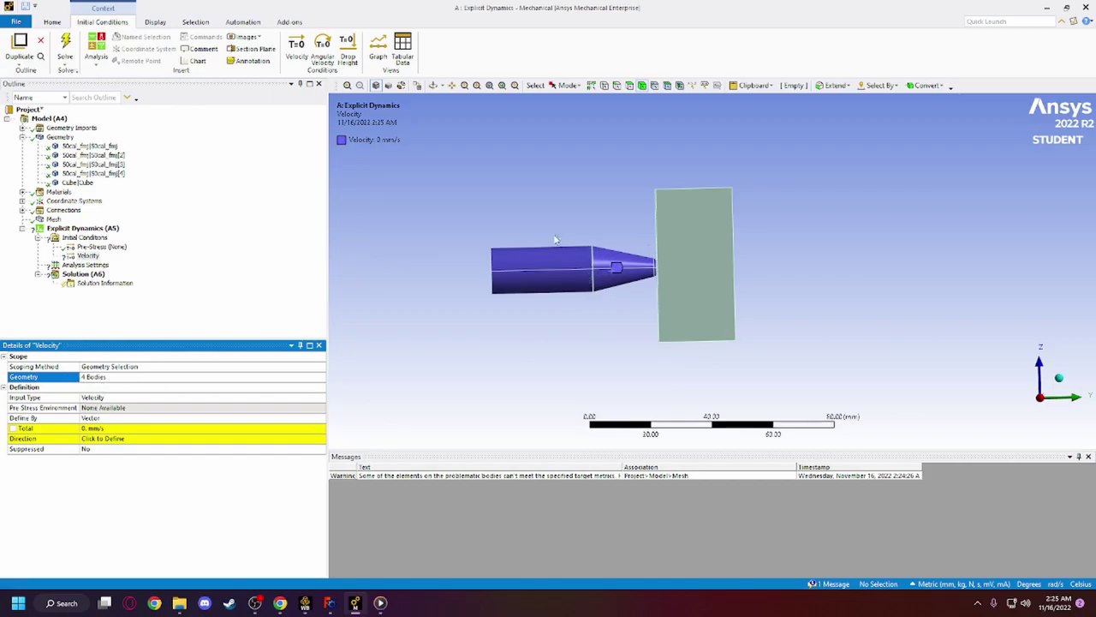
pyautogui.moveTo(548, 252)
pyautogui.mouseDown(button='middle')
pyautogui.moveTo(513, 247)
pyautogui.moveTo(554, 252)
pyautogui.mouseUp(button='middle')
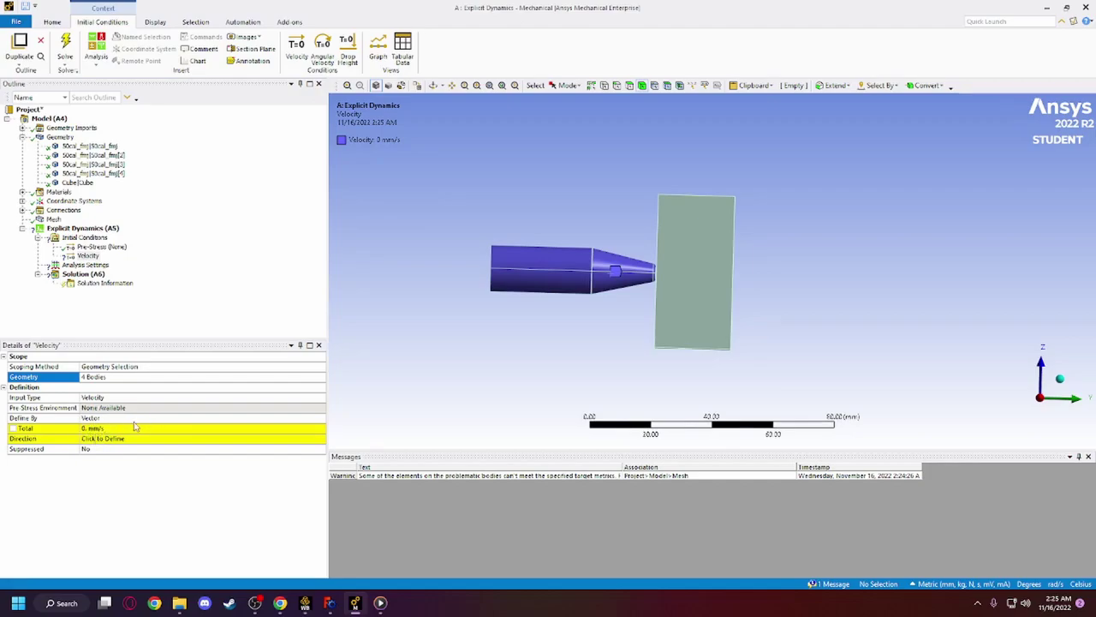
# - Define the velocity by Components, leaving X and Z at 0 mm/s
pyautogui.click(112, 419)
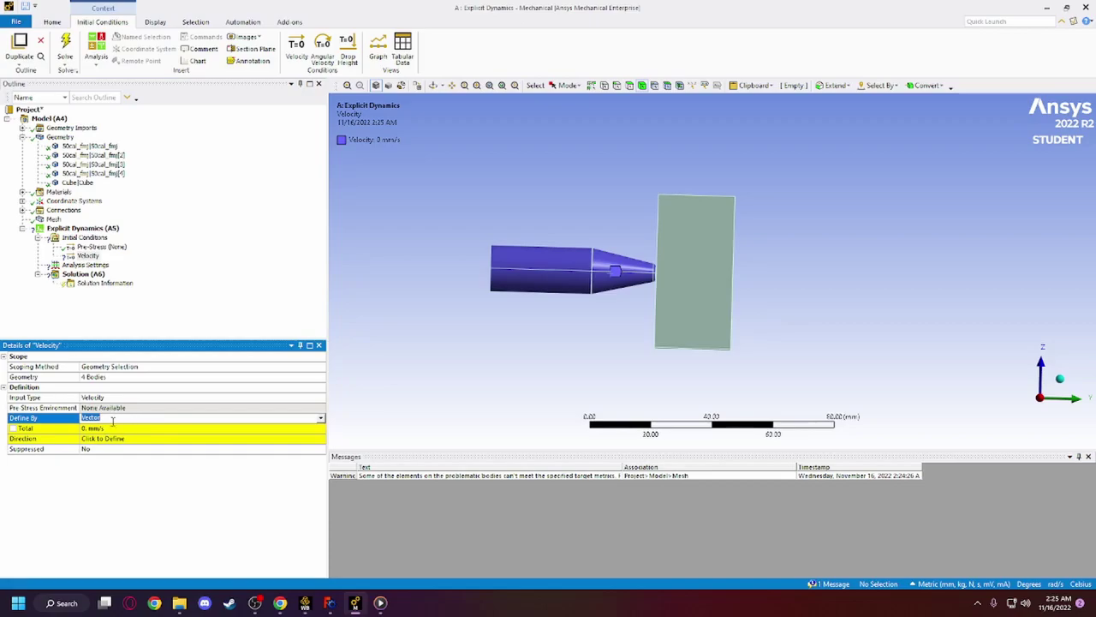
pyautogui.click(321, 419)
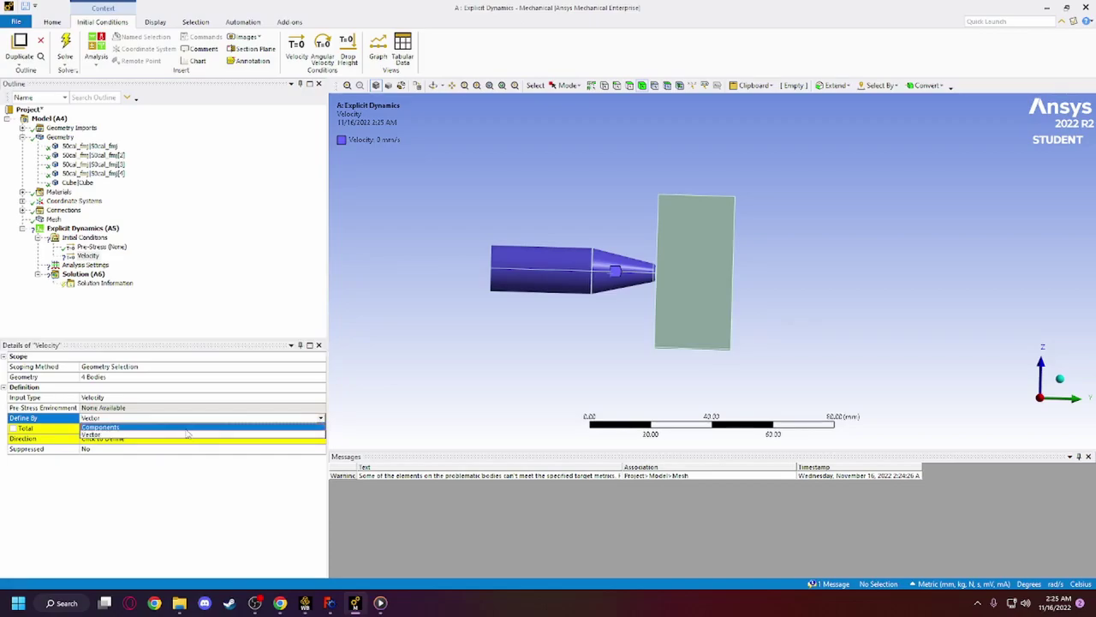
pyautogui.click(129, 427)
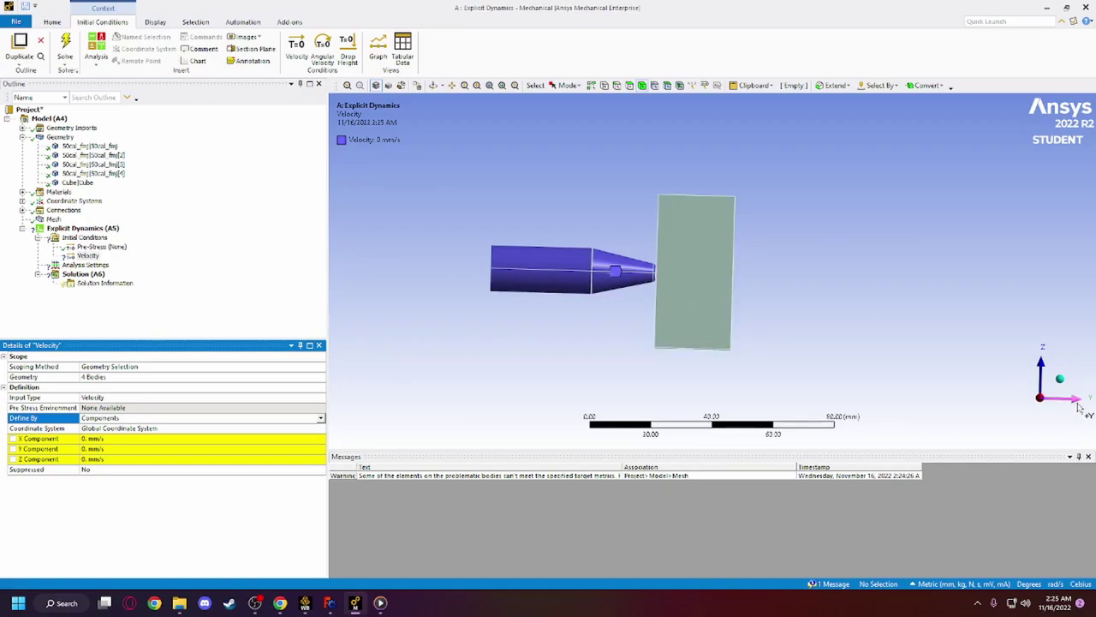
pyautogui.click(87, 449)
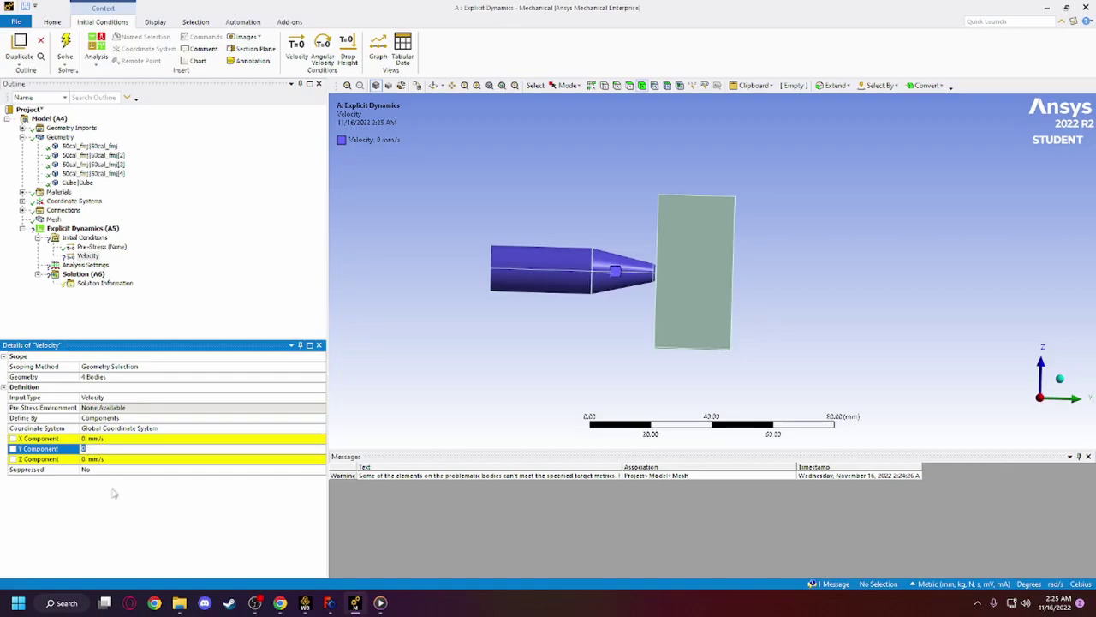
pyautogui.press('Return')
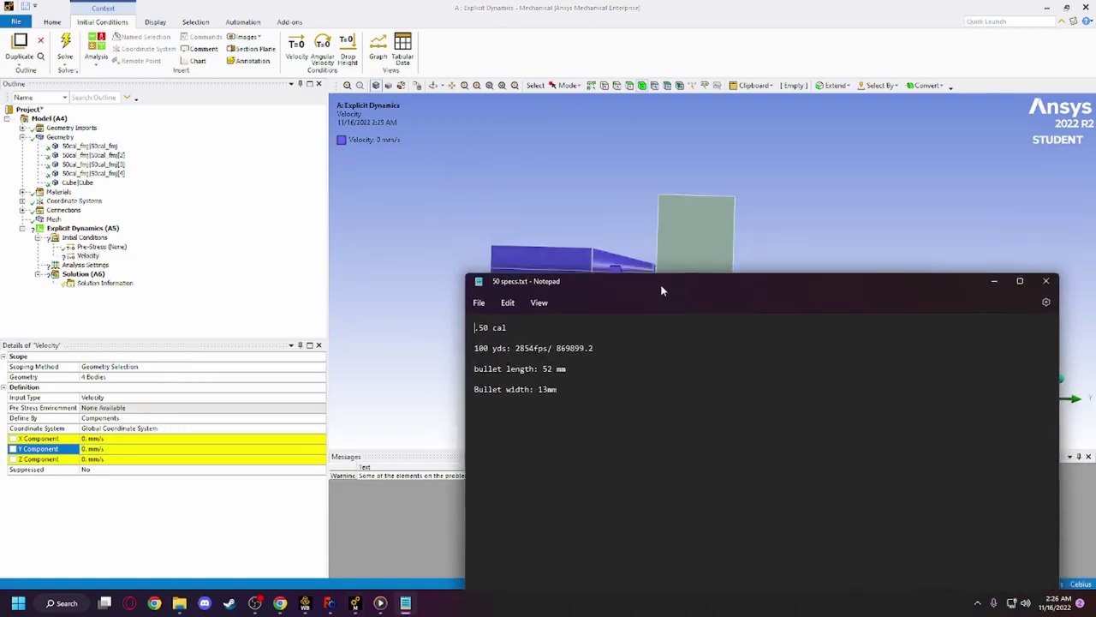
# - Copy the 869899.2 speed value from the 50 specs.txt note
pyautogui.moveTo(660, 289); pyautogui.dragTo(637, 368)
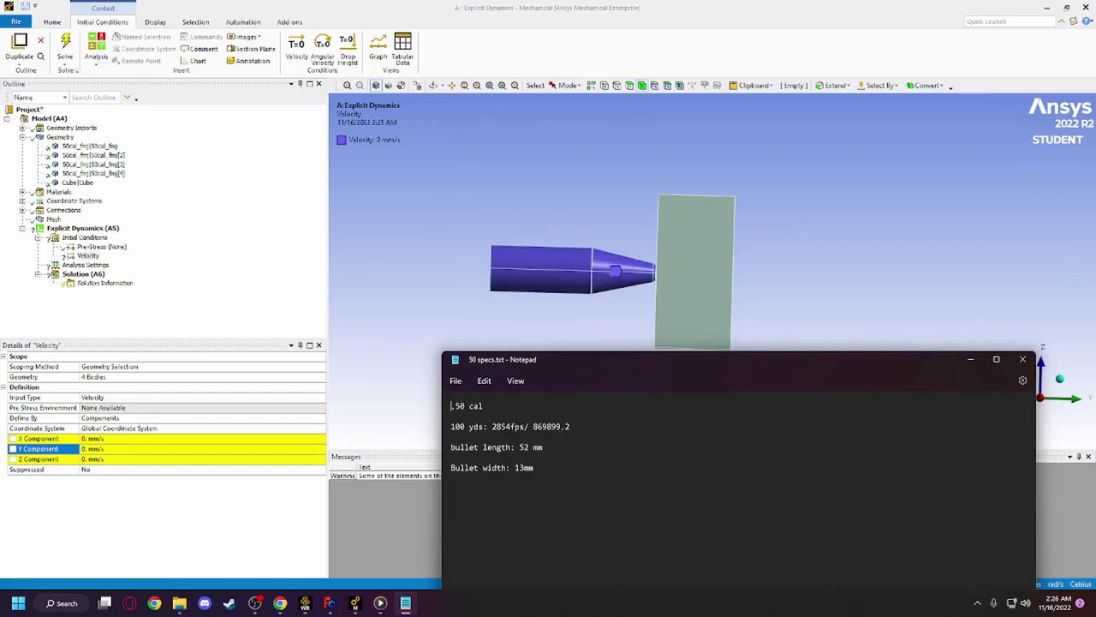
pyautogui.doubleClick(510, 425)
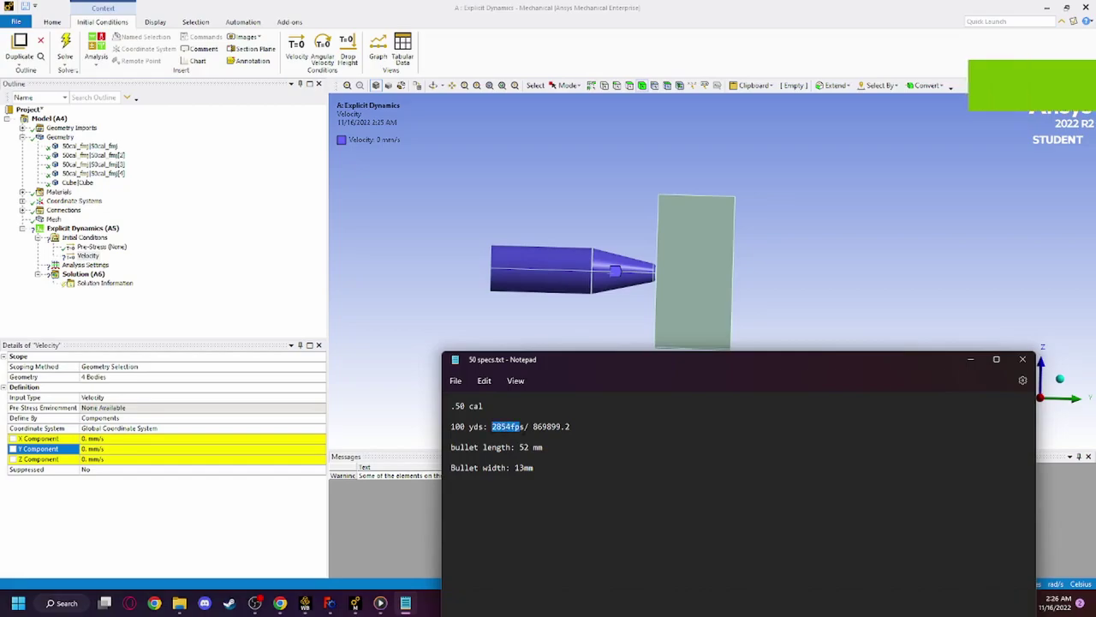
pyautogui.click(569, 437)
pyautogui.doubleClick(551, 426)
pyautogui.hotkey('ctrl', 'c')
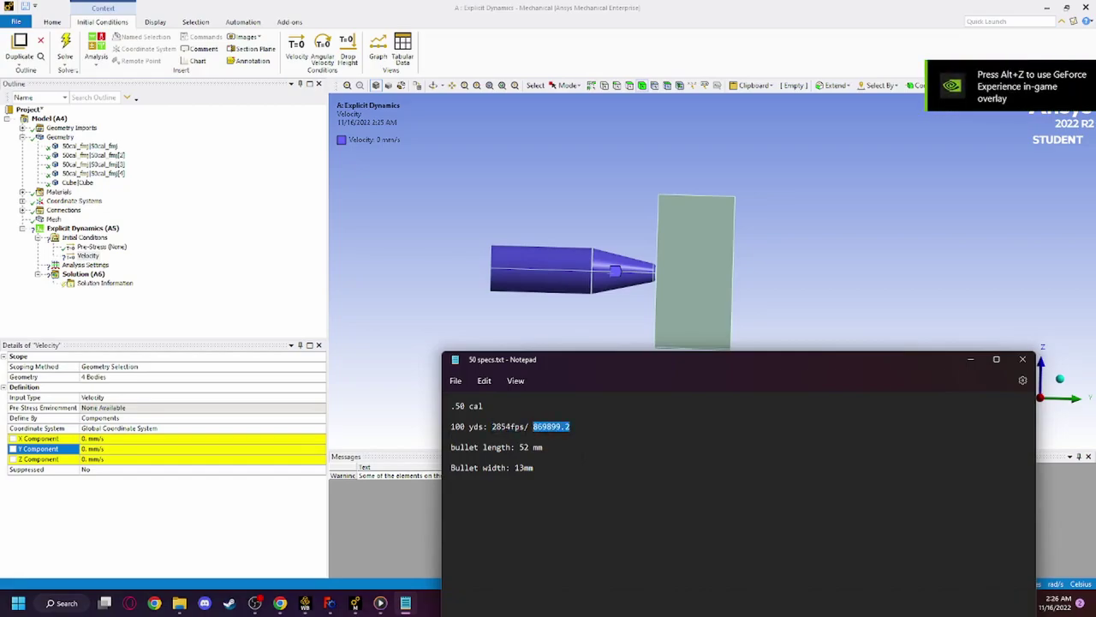
pyautogui.click(595, 460)
# - Paste 869899.2 into the velocity's Y Component, giving 8.699e+005 mm/s
pyautogui.click(141, 448)
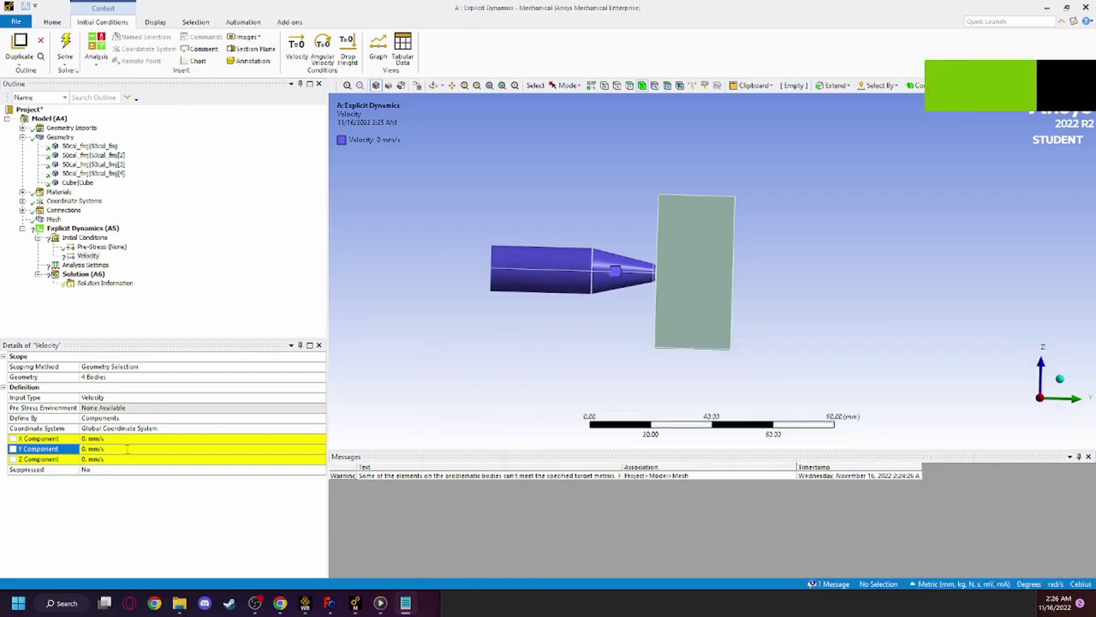
pyautogui.click(106, 448)
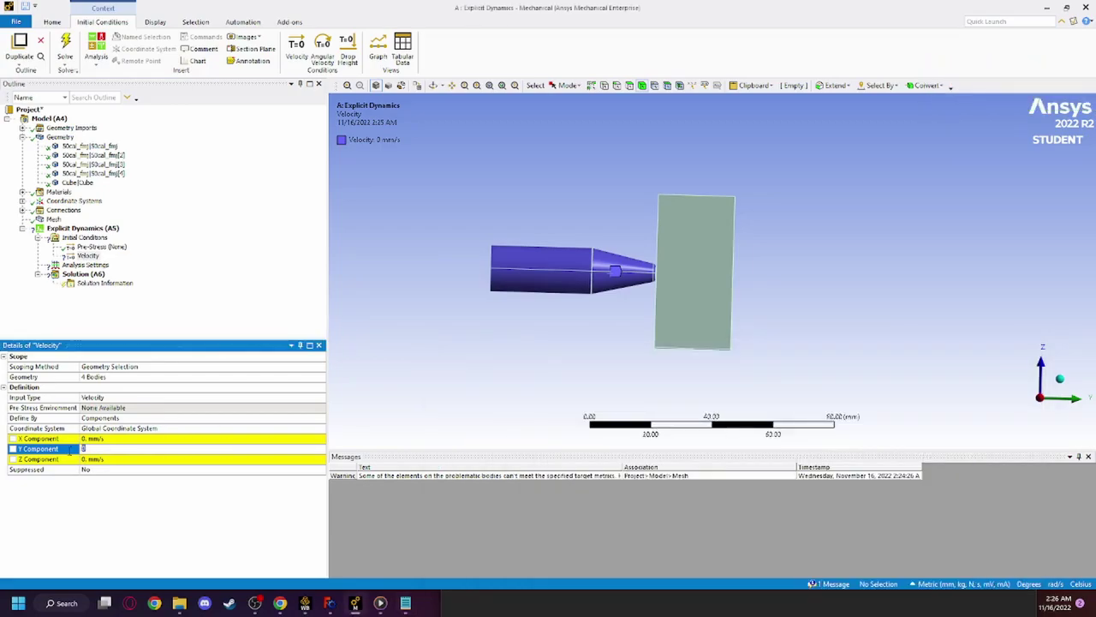
pyautogui.hotkey('ctrl', 'v')
pyautogui.press('Return')
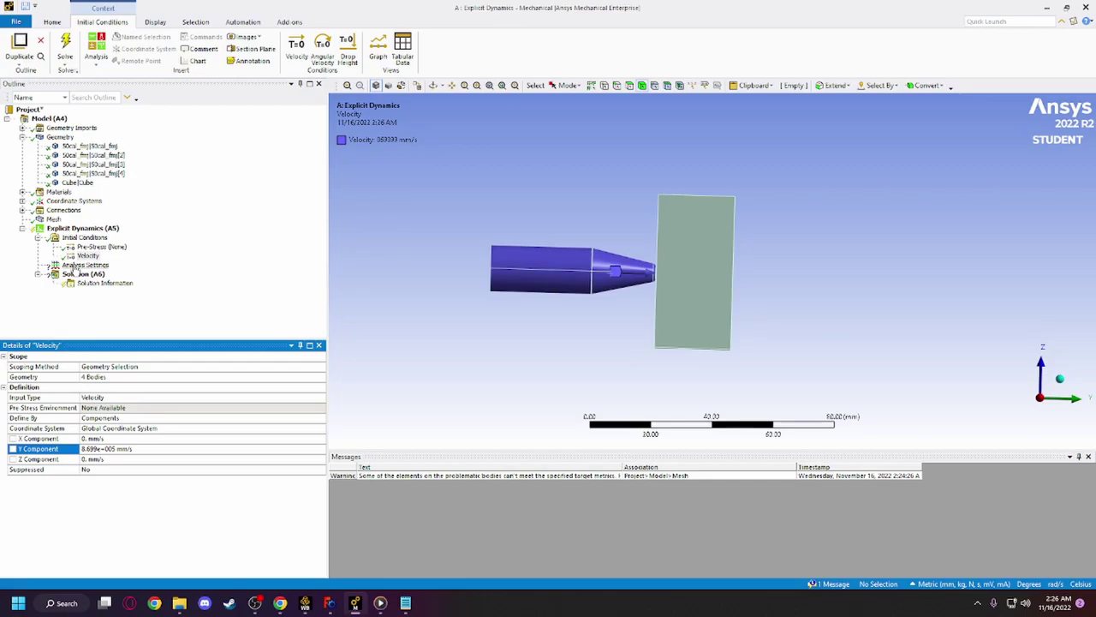
# - Insert a Fixed Support into the Explicit Dynamics analysis
pyautogui.rightClick(76, 265)
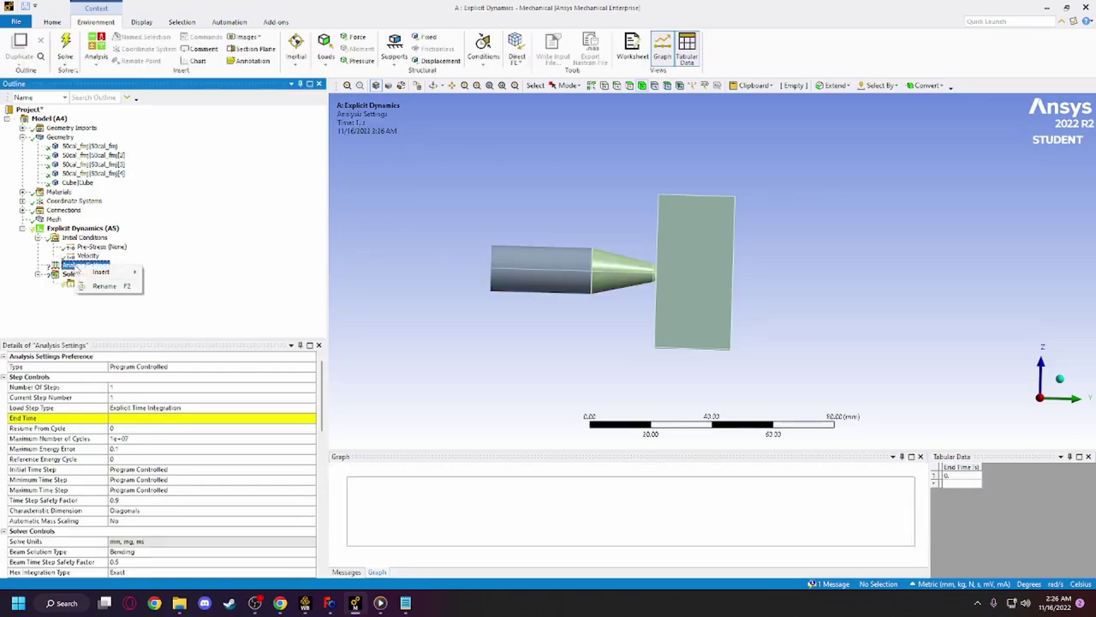
pyautogui.moveTo(96, 272)
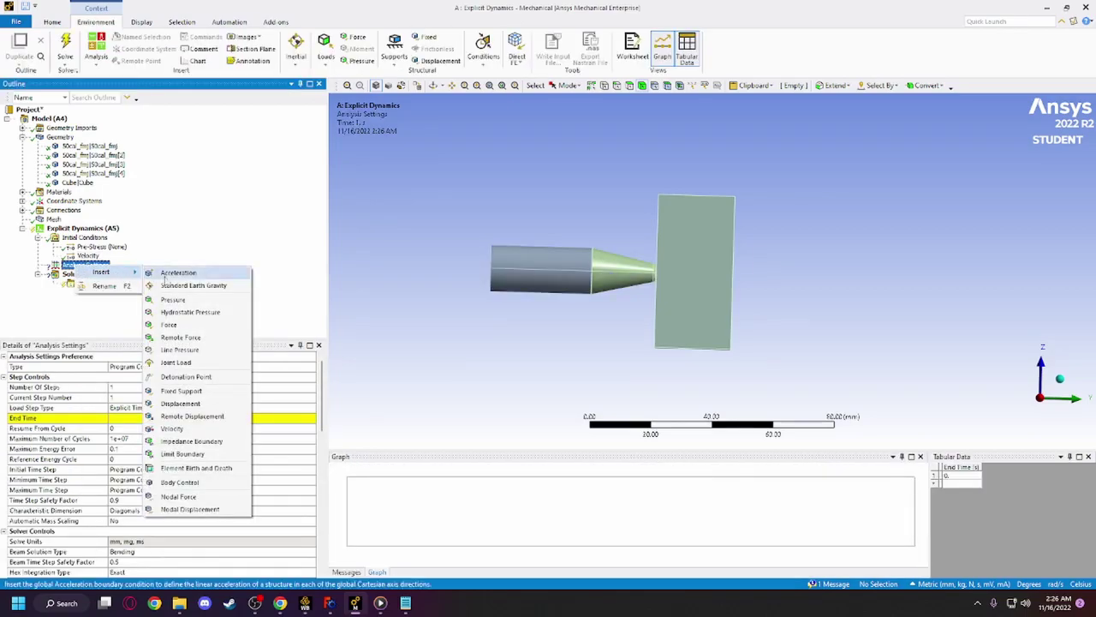
pyautogui.click(177, 392)
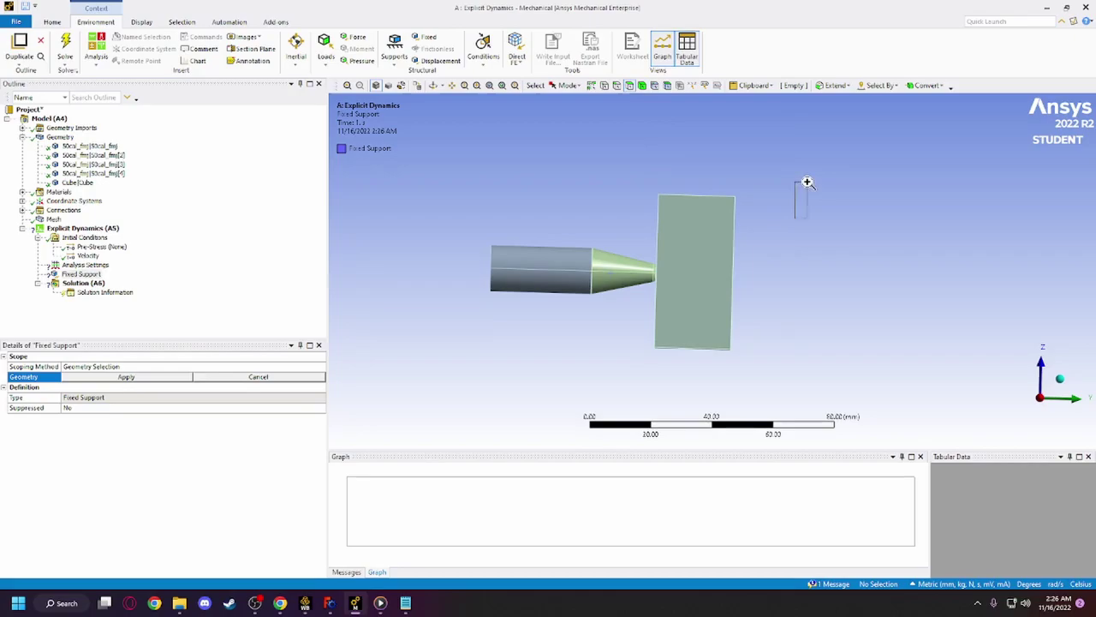
pyautogui.scroll(10, 798, 206)
pyautogui.scroll(-8, 790, 205)
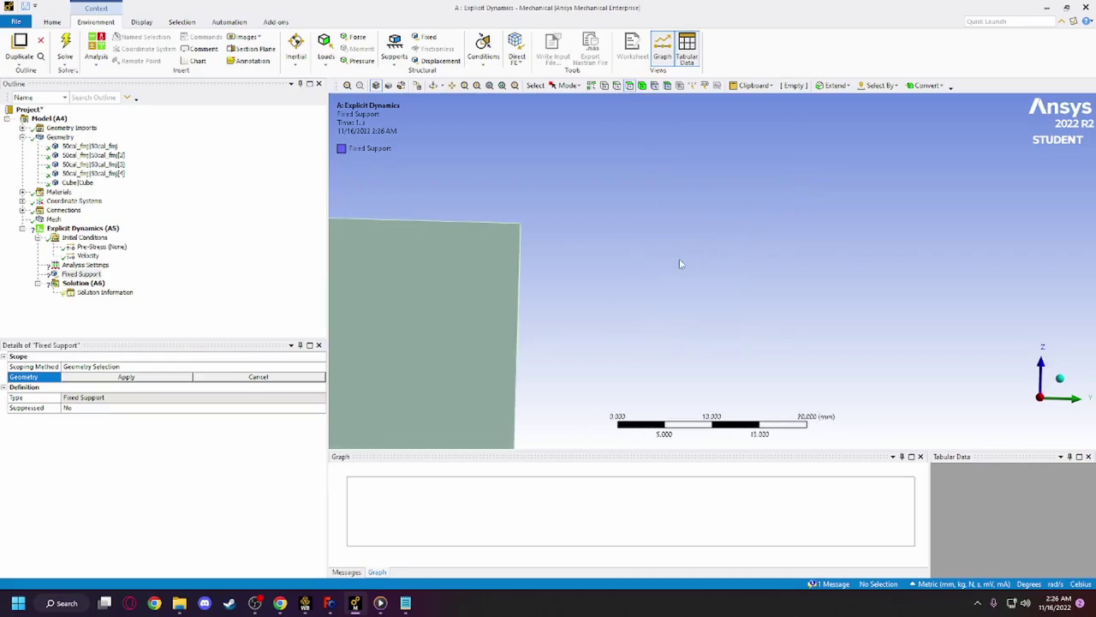
pyautogui.scroll(-3, 651, 326)
# - Select four faces of the block for the support, orbiting to reach them
pyautogui.moveTo(656, 345)
pyautogui.mouseDown(button='middle')
pyautogui.moveTo(656, 323)
pyautogui.moveTo(656, 343)
pyautogui.mouseUp(button='middle')
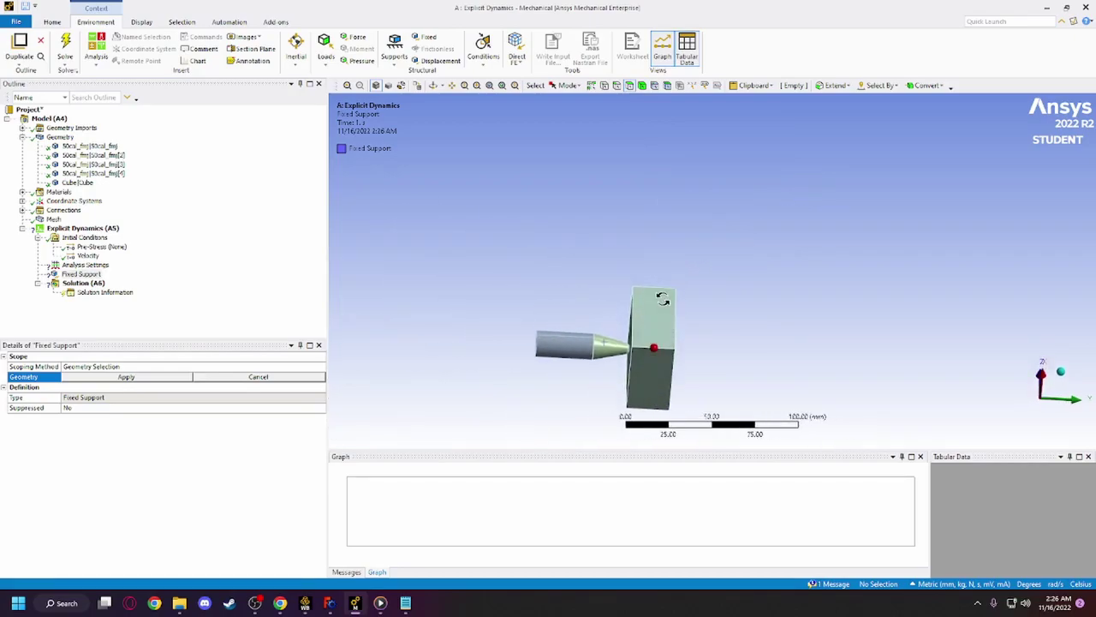
pyautogui.click(648, 373)
pyautogui.keyDown('ctrl'); pyautogui.click(660, 321); pyautogui.keyUp('ctrl')
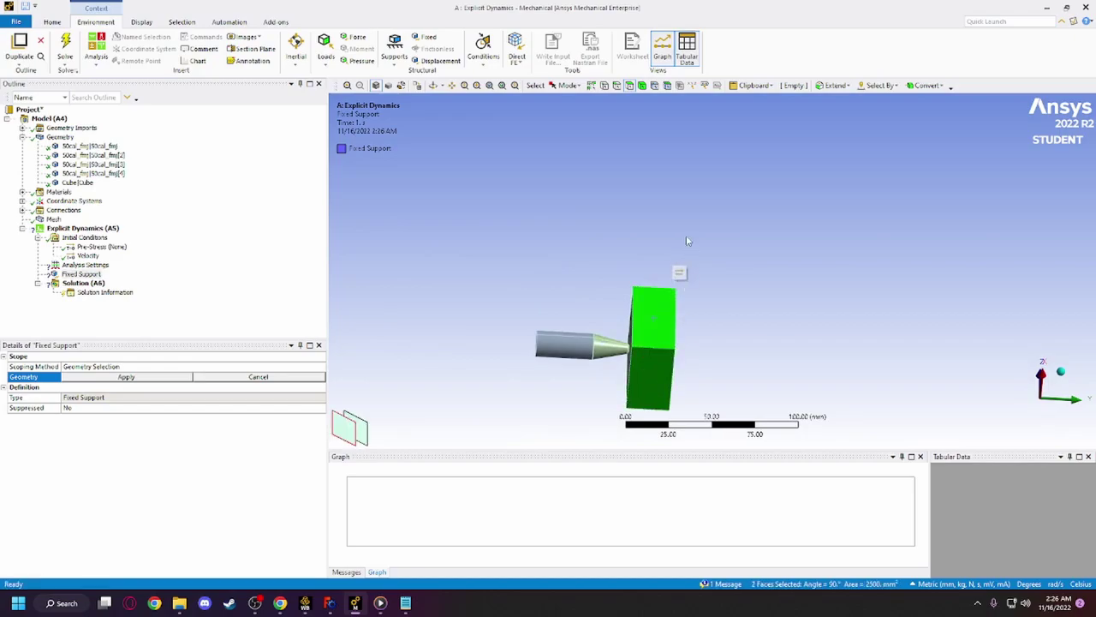
pyautogui.moveTo(686, 235); pyautogui.dragTo(729, 188, button='middle')
pyautogui.keyDown('ctrl'); pyautogui.click(651, 372); pyautogui.keyUp('ctrl')
pyautogui.keyDown('ctrl'); pyautogui.click(656, 387); pyautogui.keyUp('ctrl')
pyautogui.scroll(2, 607, 132)
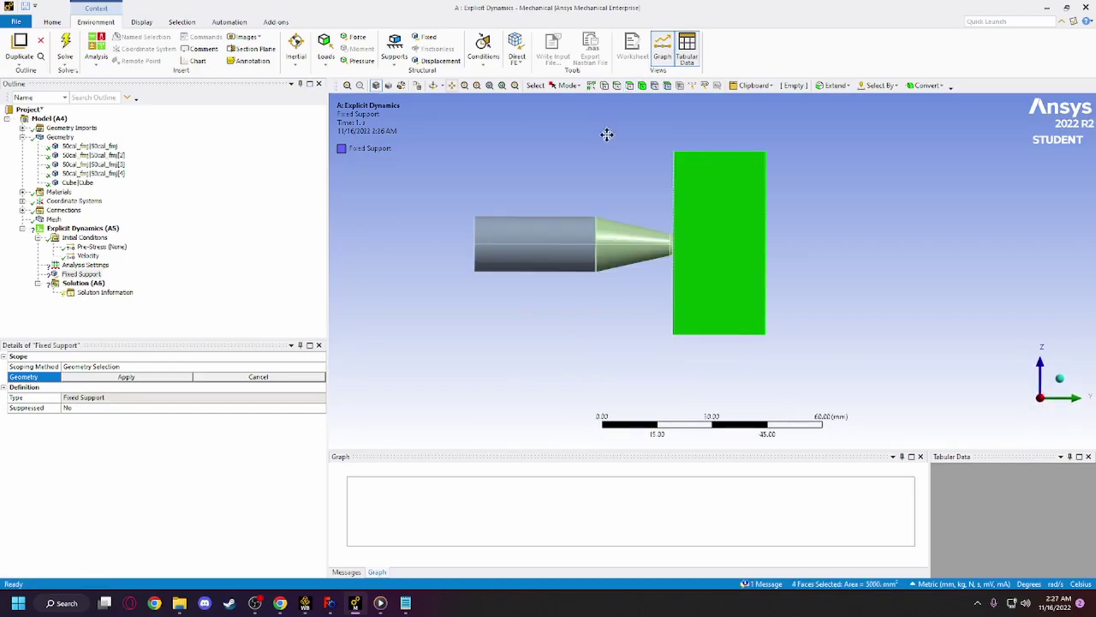
pyautogui.moveTo(607, 132); pyautogui.dragTo(656, 135, button='middle')
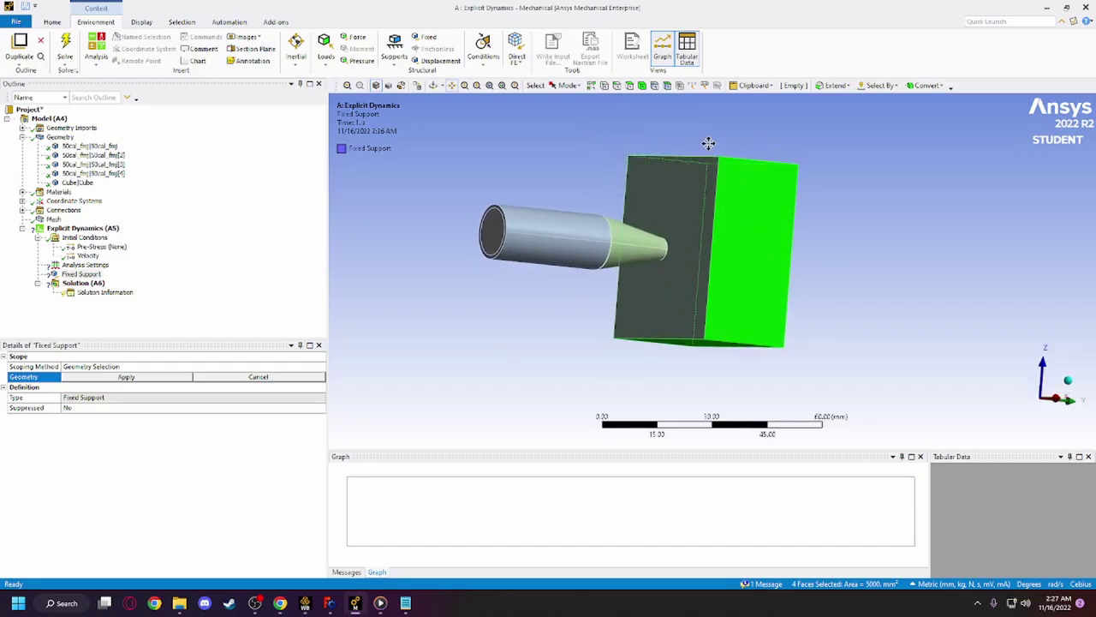
pyautogui.moveTo(754, 193); pyautogui.dragTo(748, 228, button='middle')
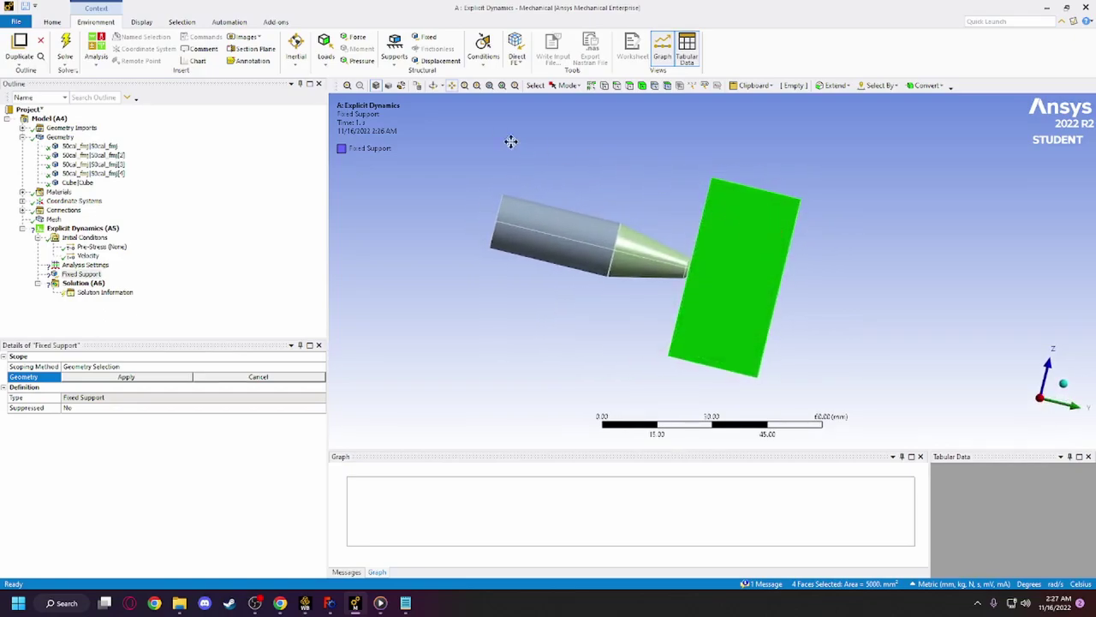
# - Apply the four selected block faces to the Fixed Support's Geometry
pyautogui.click(434, 86)
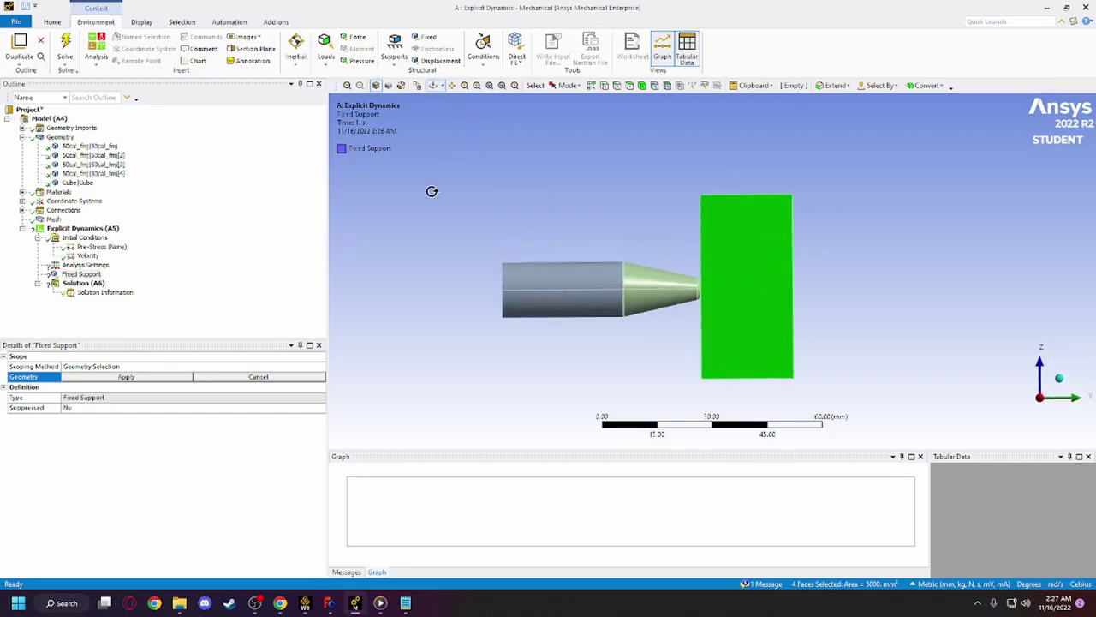
pyautogui.click(98, 378)
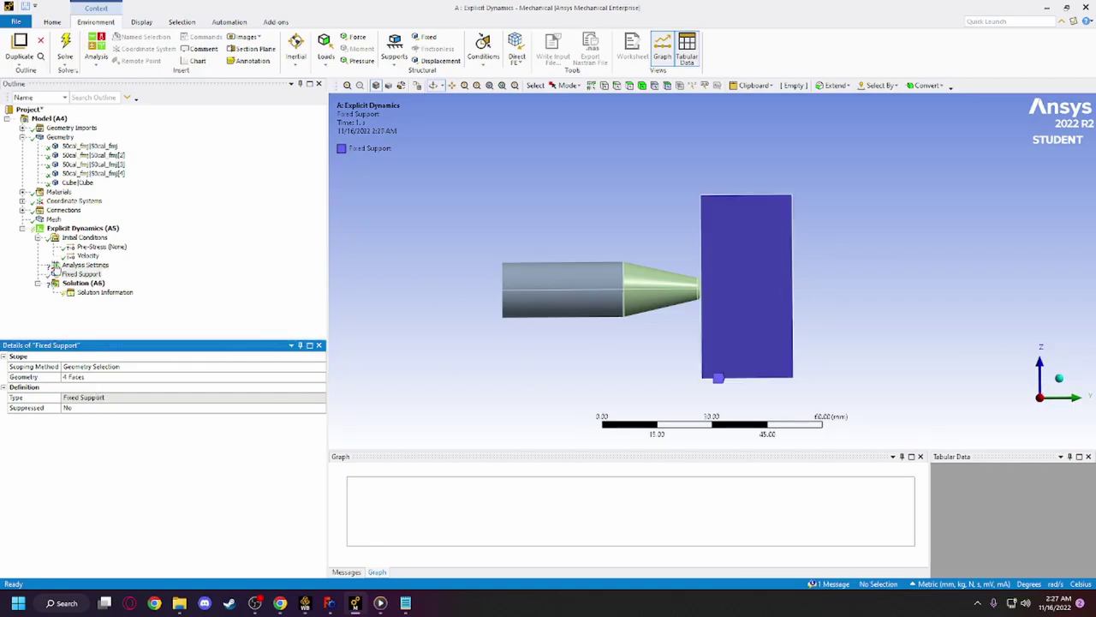
pyautogui.click(74, 265)
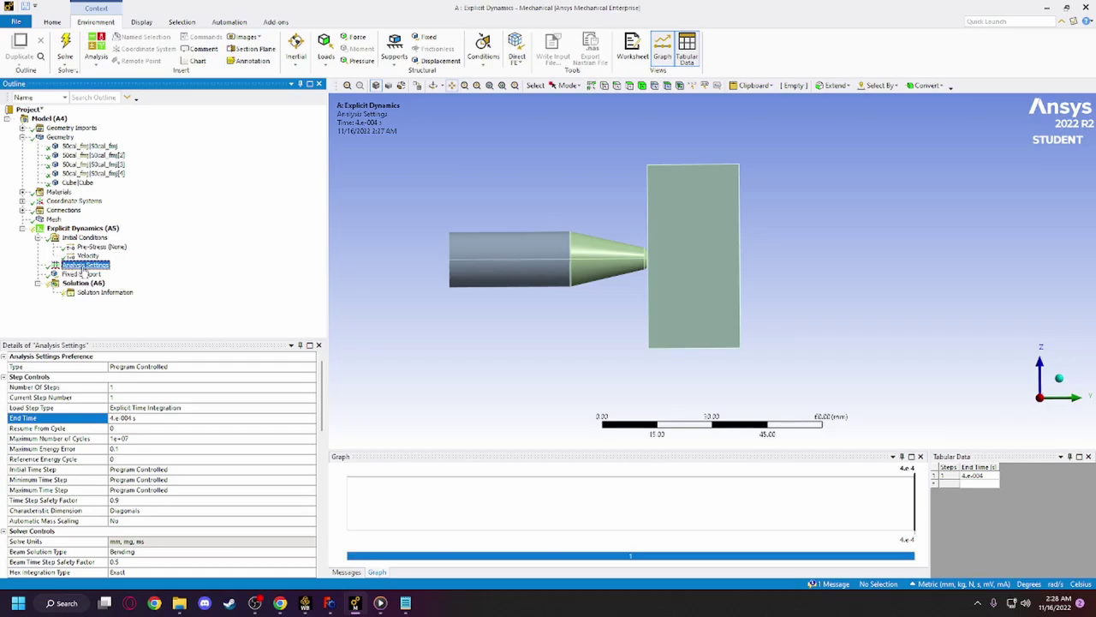
# - Set the explicit analysis End Time to 0.0004 s (4.e-004) in Analysis Settings
pyautogui.click(151, 419)
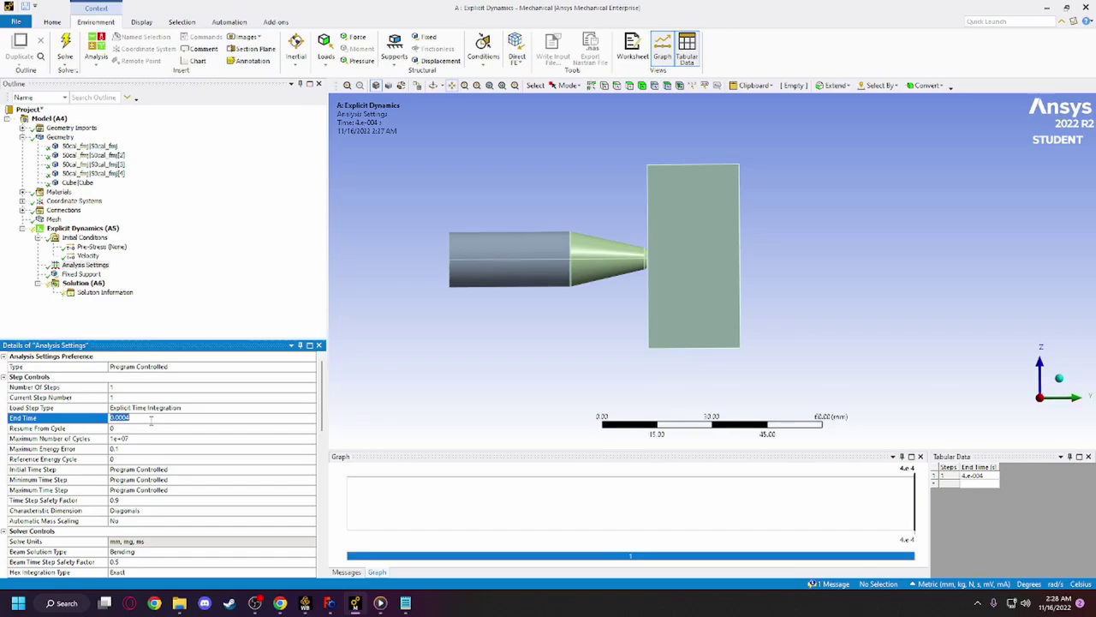
pyautogui.write('0.0004')
pyautogui.click(190, 328)
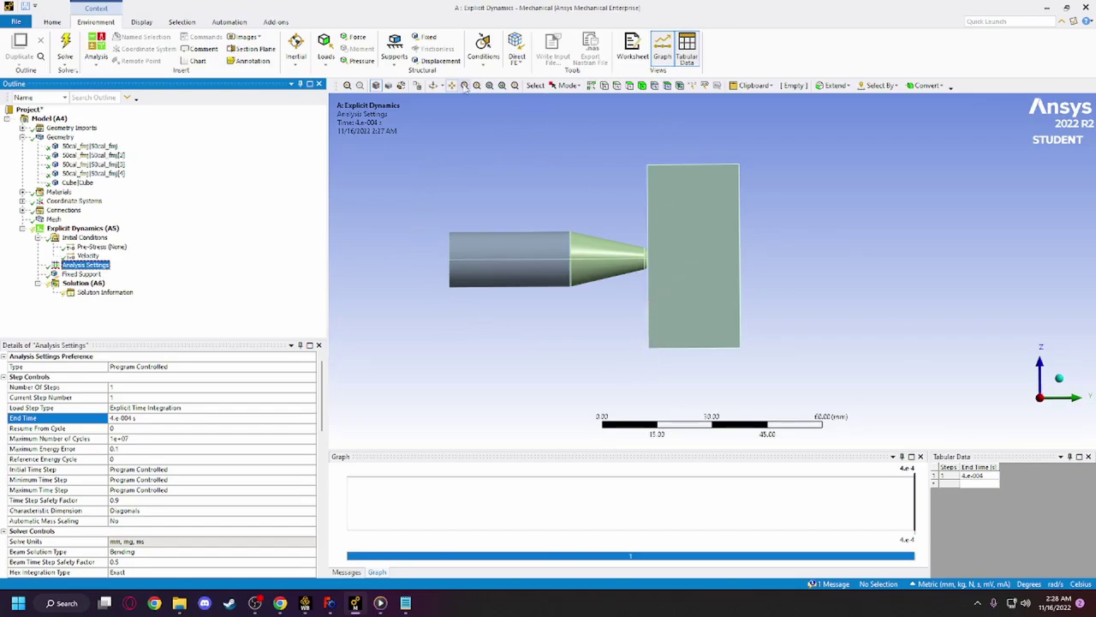
pyautogui.click(433, 86)
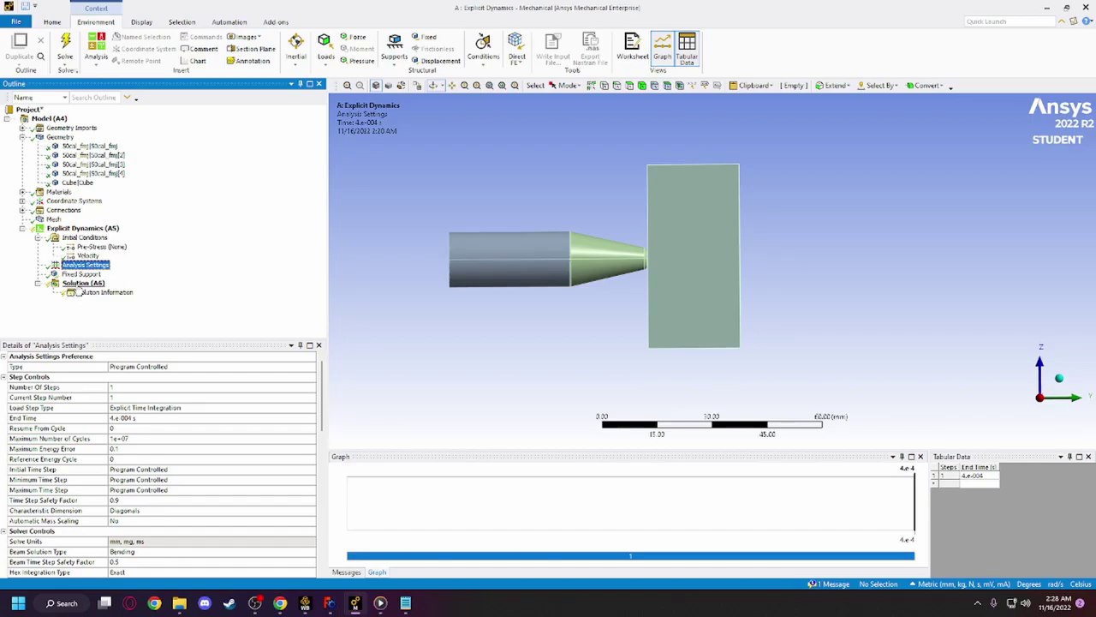
# - Insert a Total Deformation result under Solution (A6), then rotate the model into 3D
pyautogui.rightClick(79, 284)
pyautogui.moveTo(88, 292)
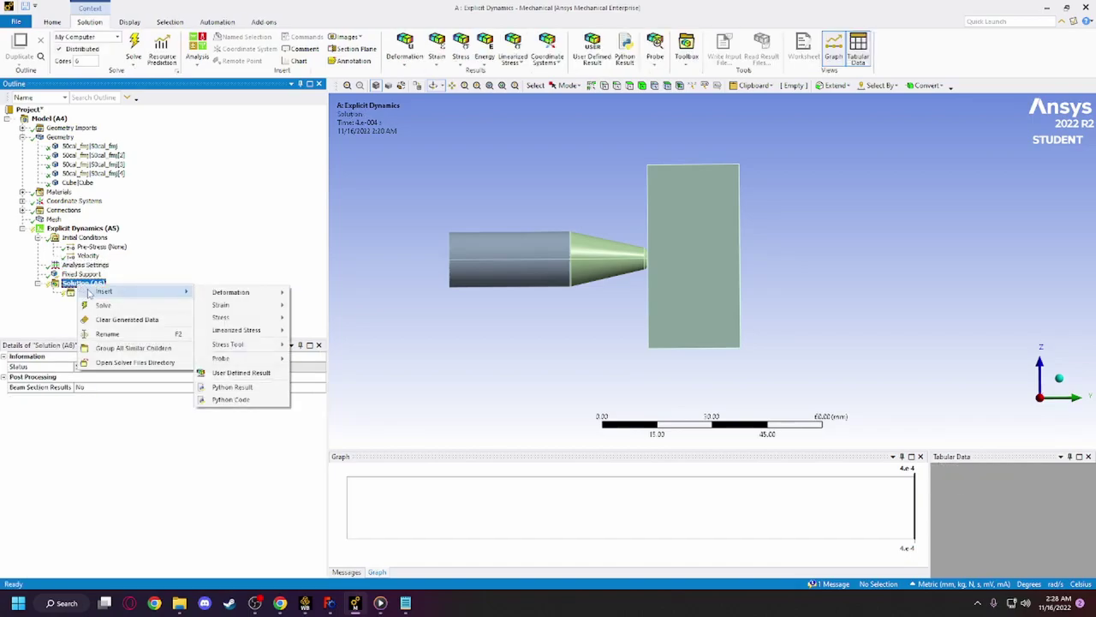
pyautogui.moveTo(248, 293)
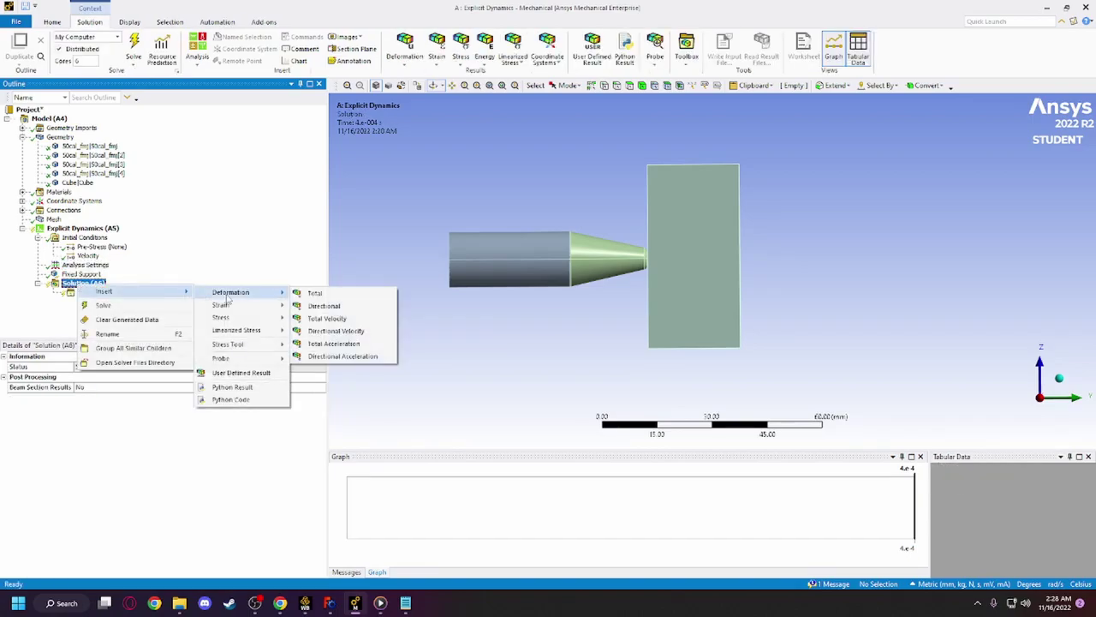
pyautogui.click(310, 293)
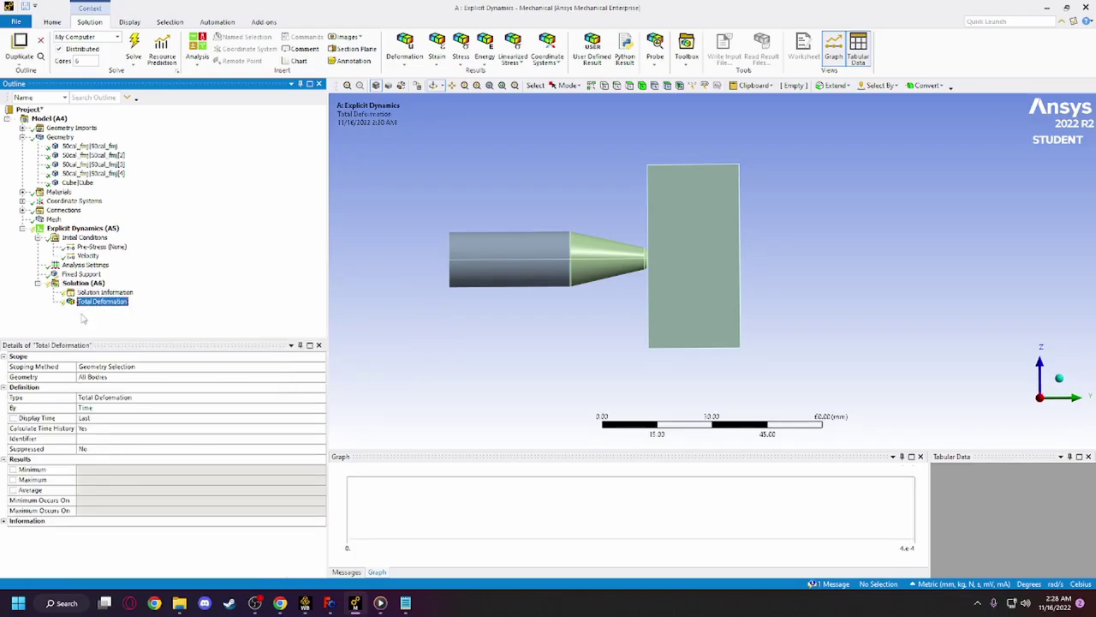
pyautogui.moveTo(538, 176); pyautogui.dragTo(629, 182)
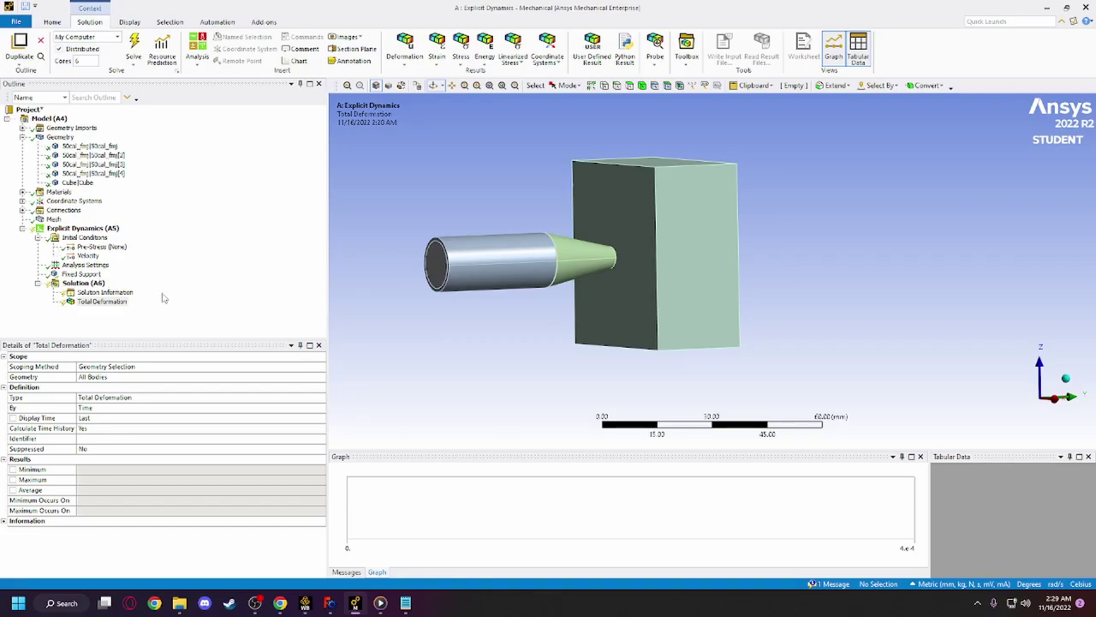
# - Solve the analysis and follow Solution Information until it finishes at 100% after 36232 cycles
pyautogui.click(135, 43)
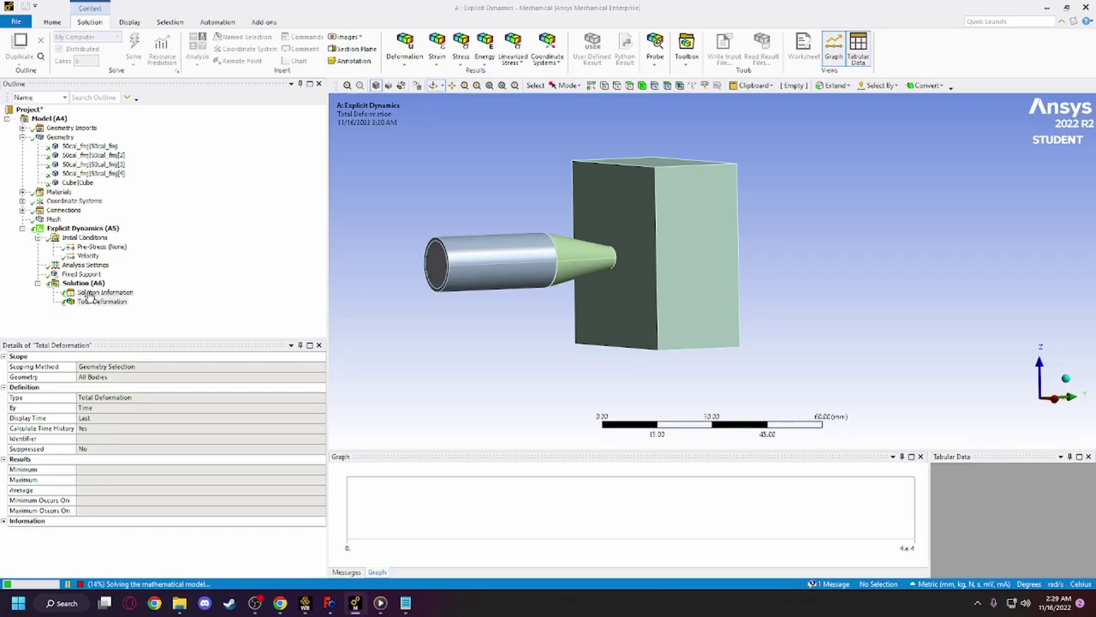
pyautogui.click(88, 293)
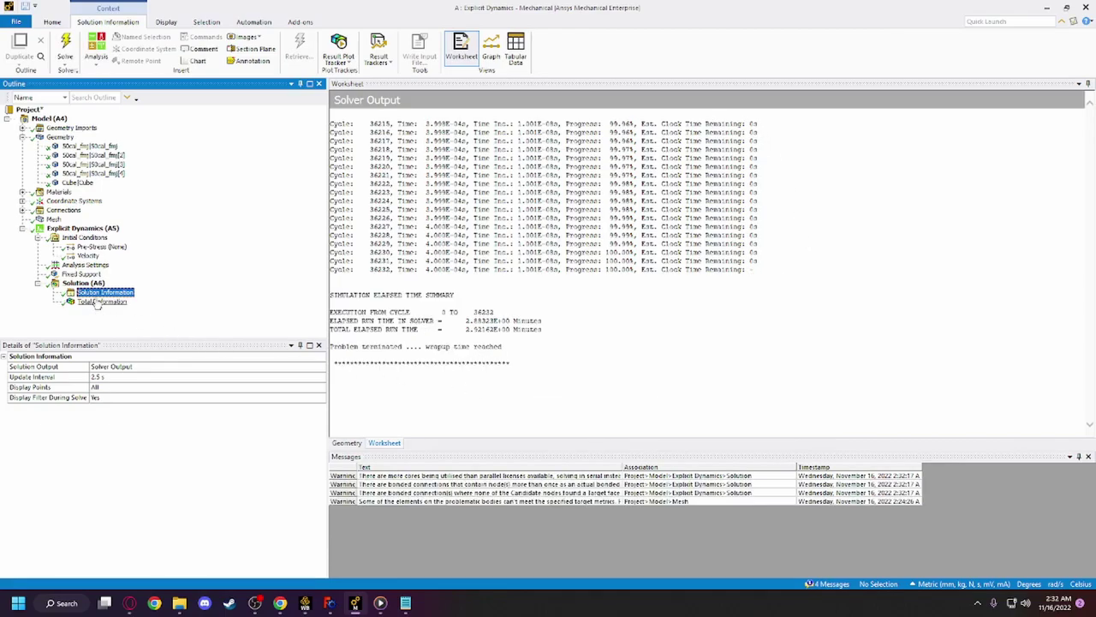
# - Play the Total Deformation animation, peaking at 459.63 mm, while orbiting the model
pyautogui.click(94, 302)
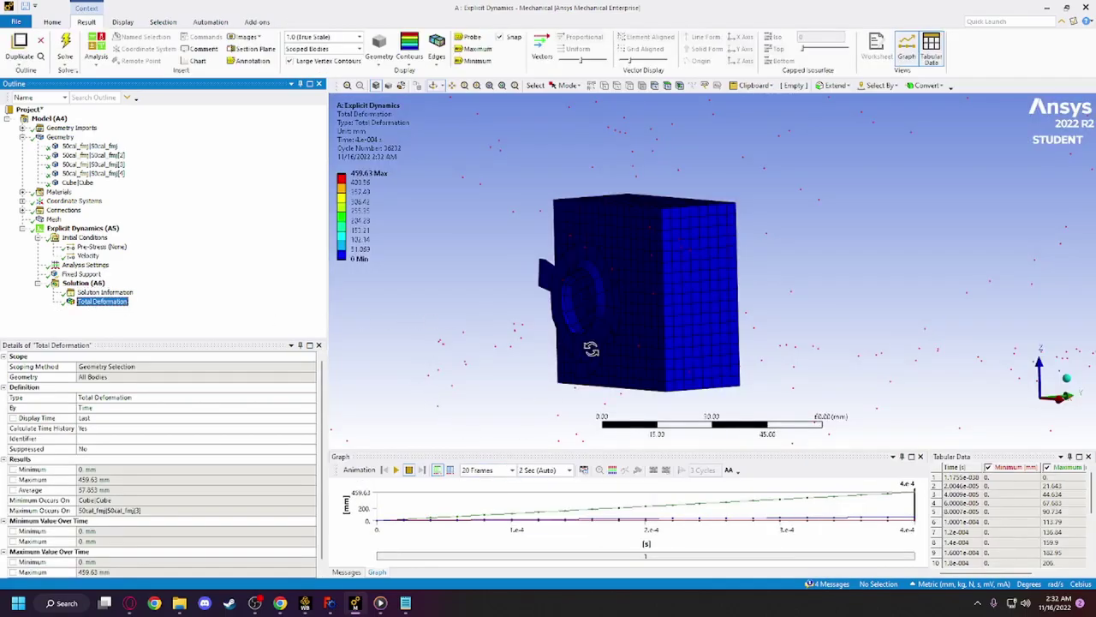
pyautogui.click(396, 470)
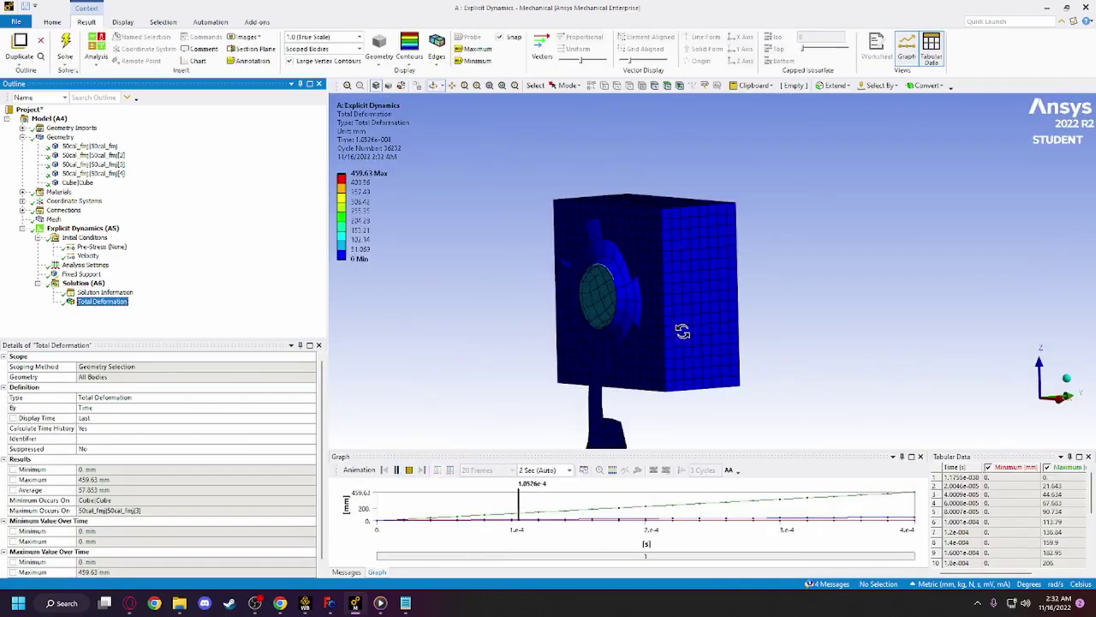
pyautogui.moveTo(749, 306)
pyautogui.mouseDown()
pyautogui.moveTo(702, 321)
pyautogui.moveTo(776, 306)
pyautogui.moveTo(1026, 303)
pyautogui.moveTo(709, 316)
pyautogui.moveTo(741, 337)
pyautogui.moveTo(439, 343)
pyautogui.moveTo(446, 274)
pyautogui.moveTo(442, 311)
pyautogui.moveTo(697, 306)
pyautogui.moveTo(673, 282)
pyautogui.moveTo(665, 299)
pyautogui.moveTo(642, 298)
pyautogui.mouseUp()
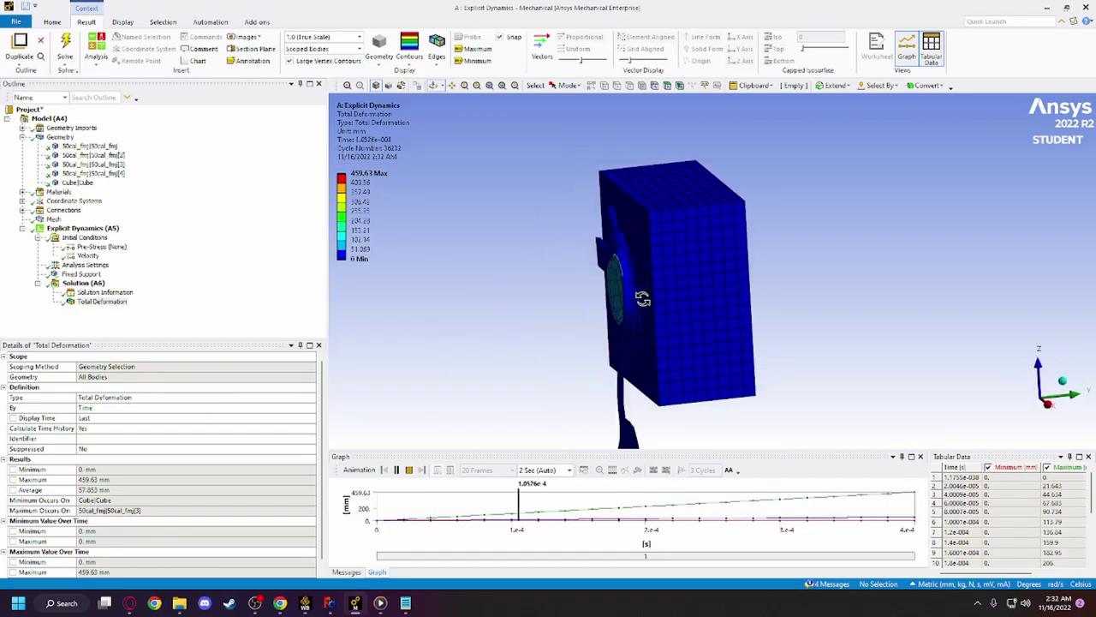
# - Stop the animation, set it to 100 frames over 3 seconds, and replay it
pyautogui.click(409, 470)
pyautogui.click(512, 470)
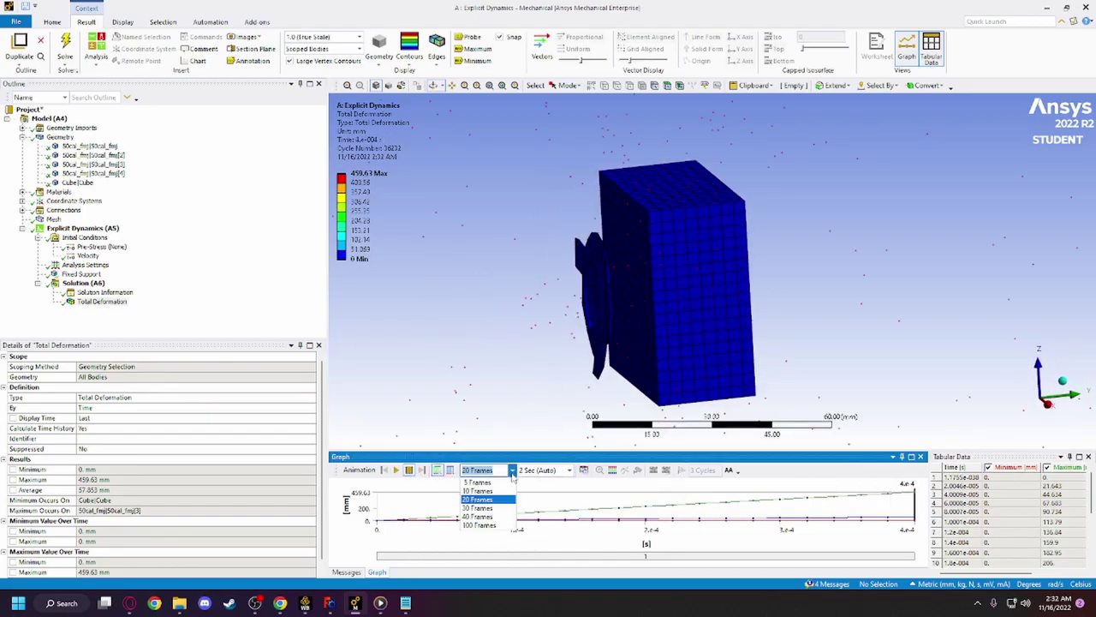
pyautogui.click(480, 525)
pyautogui.click(568, 470)
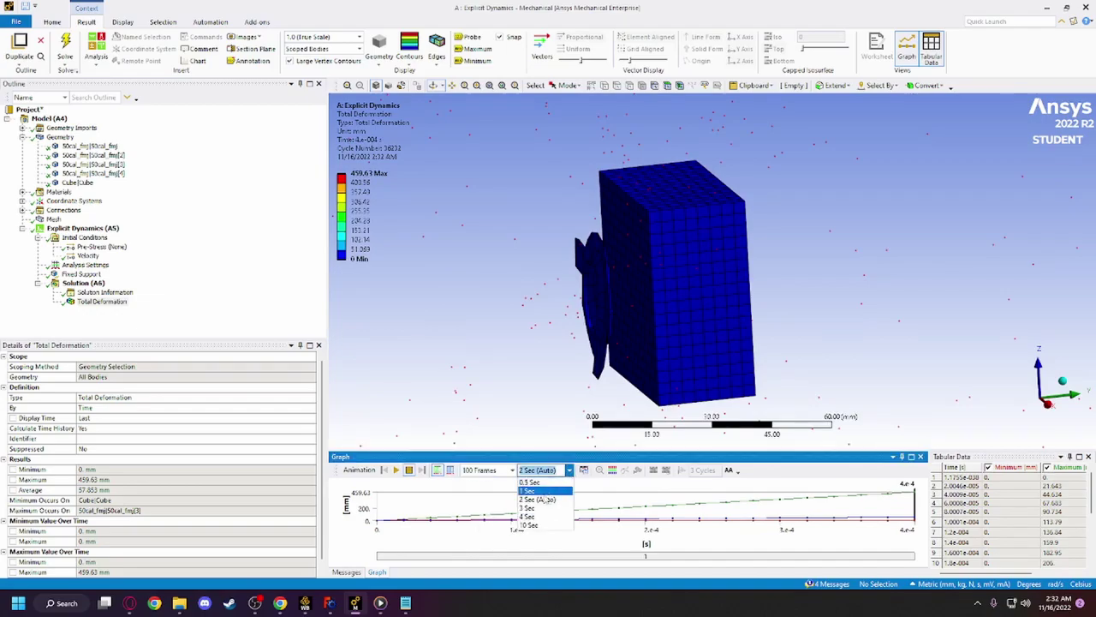
pyautogui.click(538, 508)
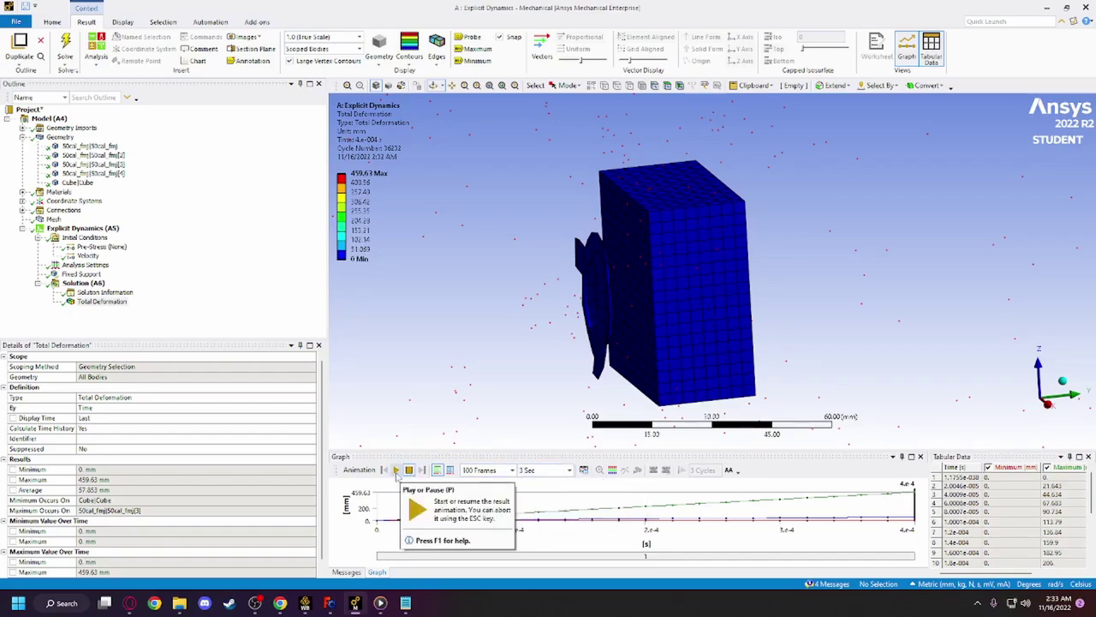
pyautogui.click(397, 470)
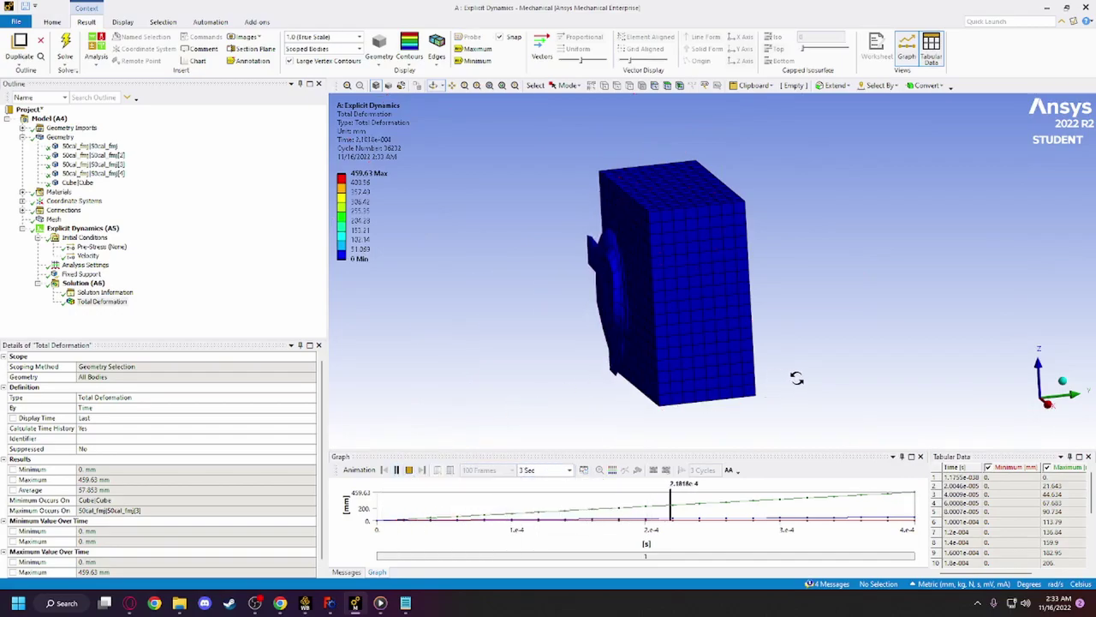
pyautogui.moveTo(796, 378); pyautogui.dragTo(850, 376)
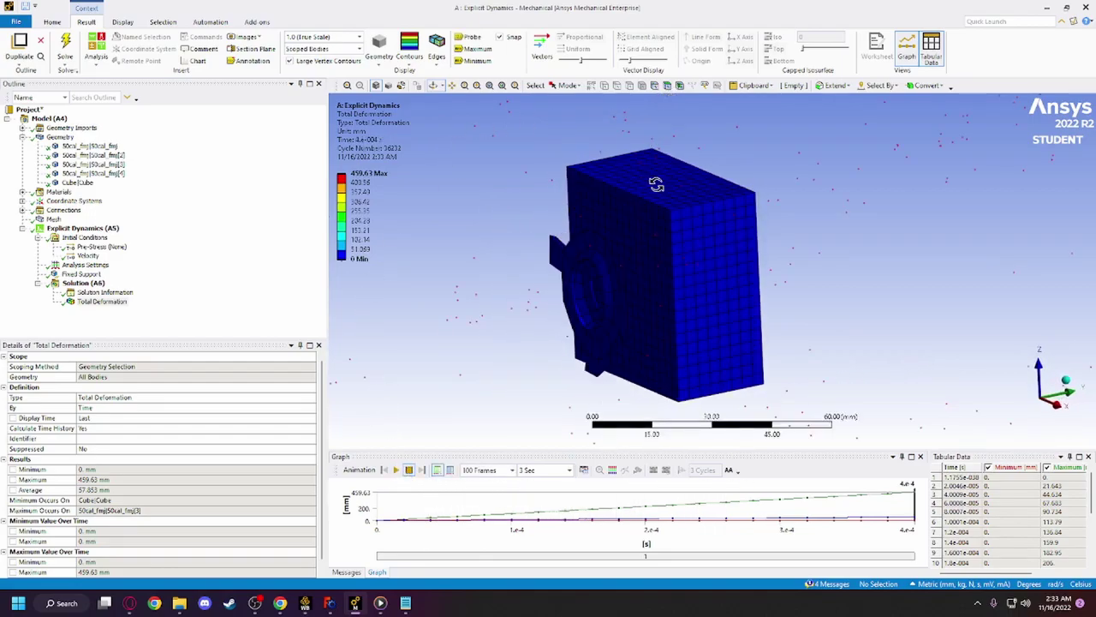
# - Switch the result contours to Solid Fill and hide the mesh element edges
pyautogui.click(409, 49)
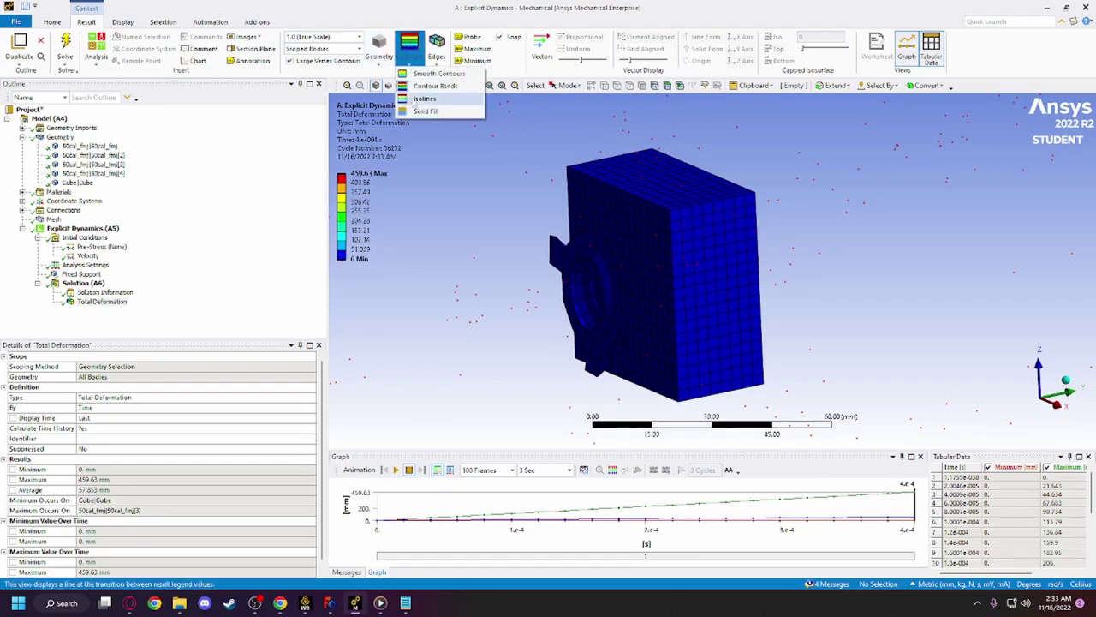
pyautogui.click(426, 112)
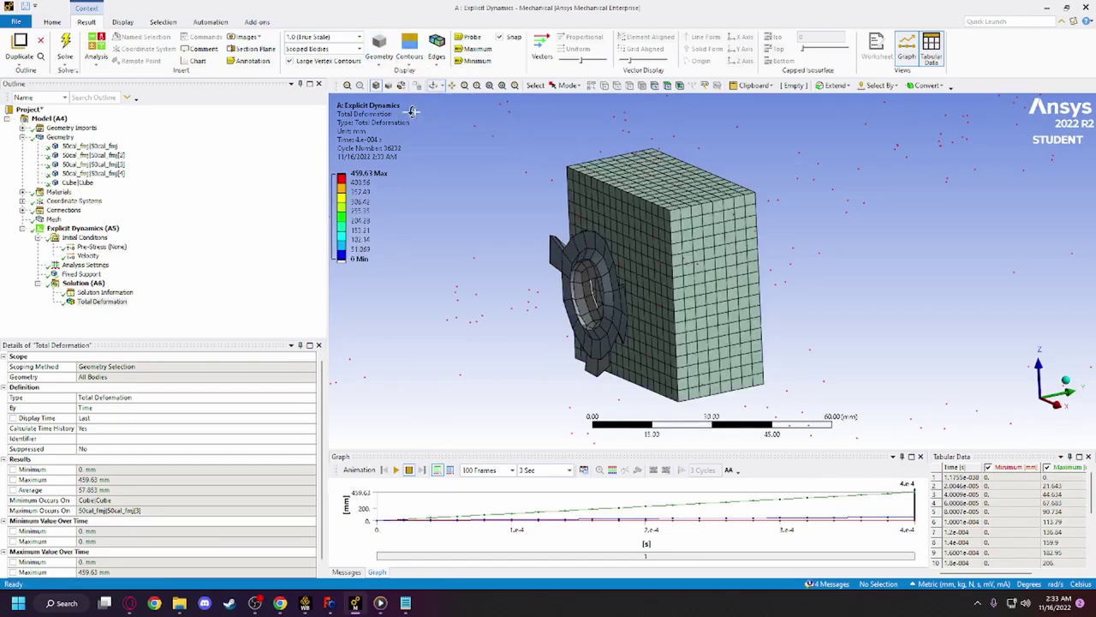
pyautogui.click(437, 49)
pyautogui.click(442, 87)
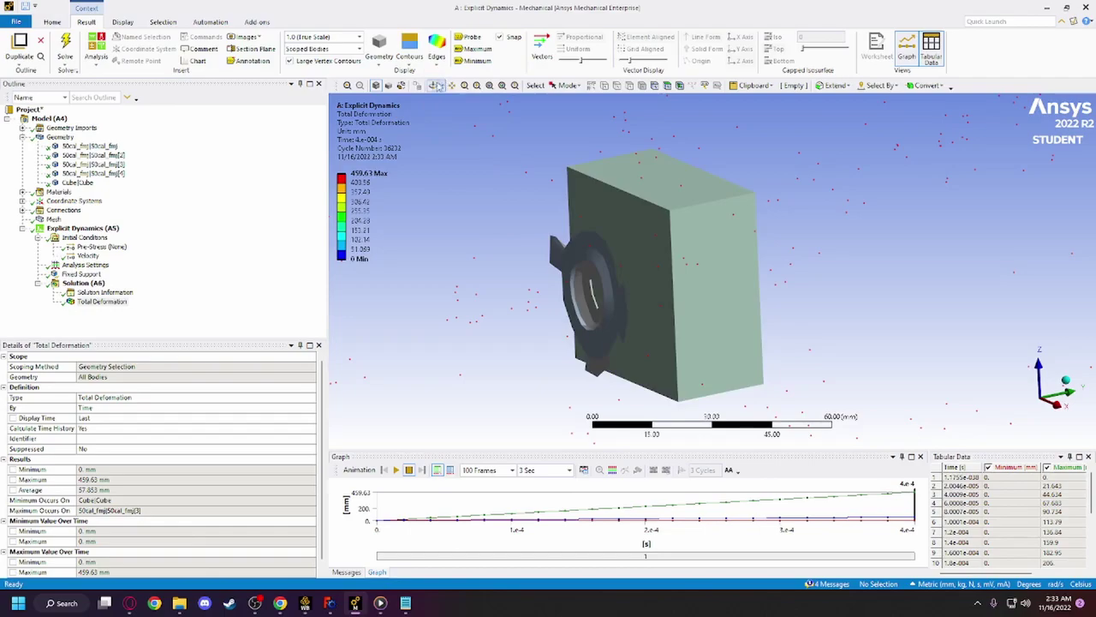
# - Replay the deformation animation while orbiting the model, then stop it
pyautogui.click(395, 469)
pyautogui.moveTo(488, 409)
pyautogui.mouseDown()
pyautogui.moveTo(811, 360)
pyautogui.moveTo(651, 368)
pyautogui.moveTo(633, 308)
pyautogui.moveTo(639, 376)
pyautogui.moveTo(643, 360)
pyautogui.moveTo(426, 338)
pyautogui.moveTo(433, 303)
pyautogui.moveTo(423, 366)
pyautogui.mouseUp()
pyautogui.click(409, 469)
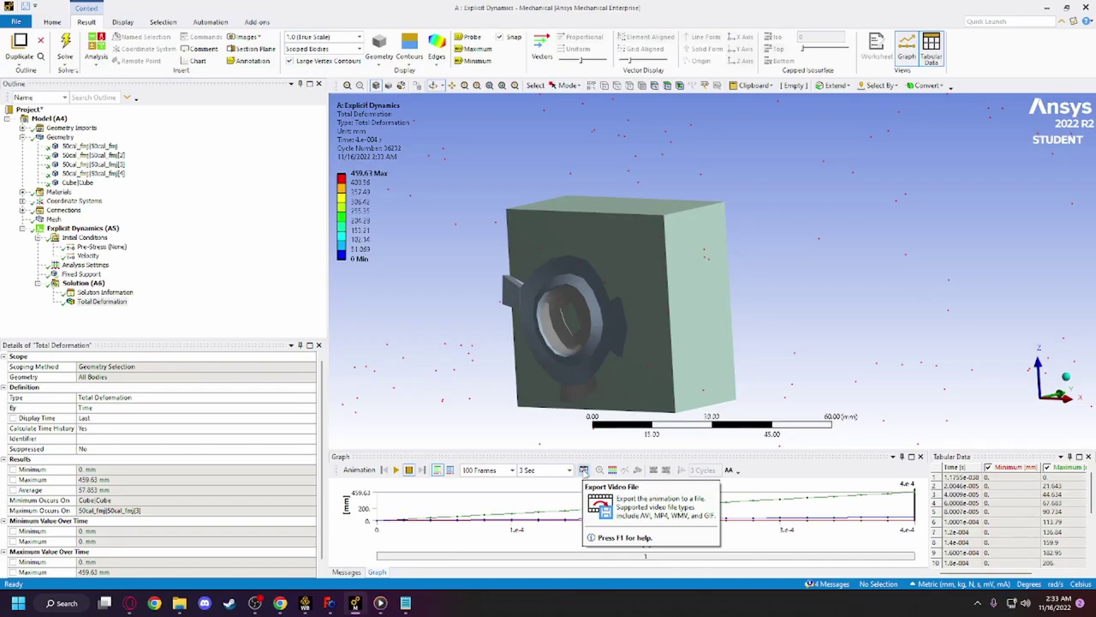
# - Export the animation as test.mp4 into the sim vids folder and open it from File Explorer
pyautogui.click(583, 470)
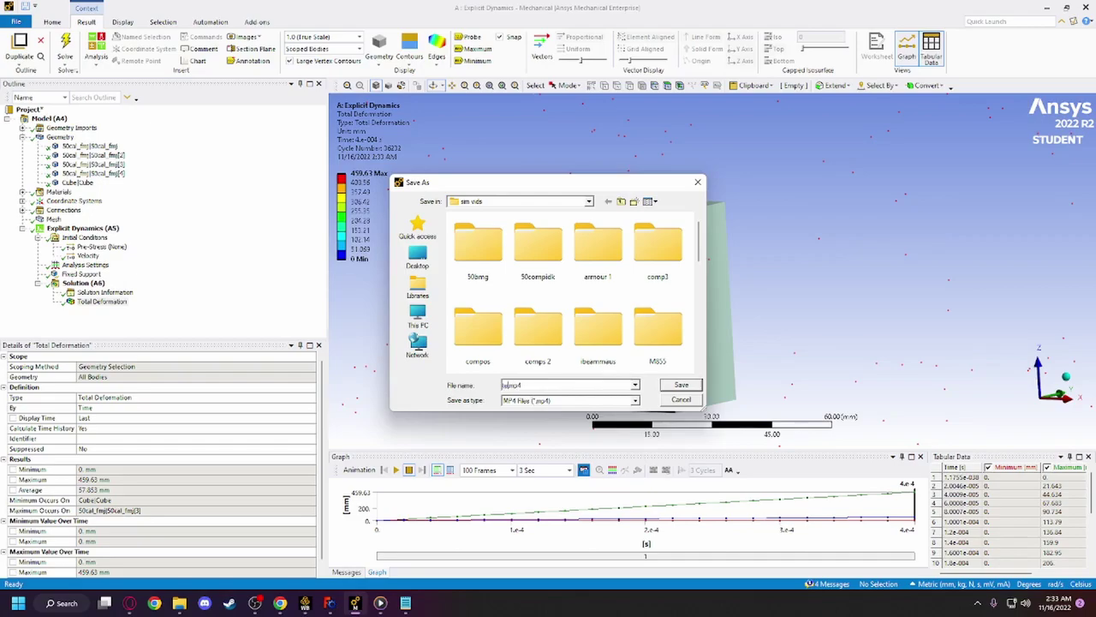
pyautogui.click(682, 384)
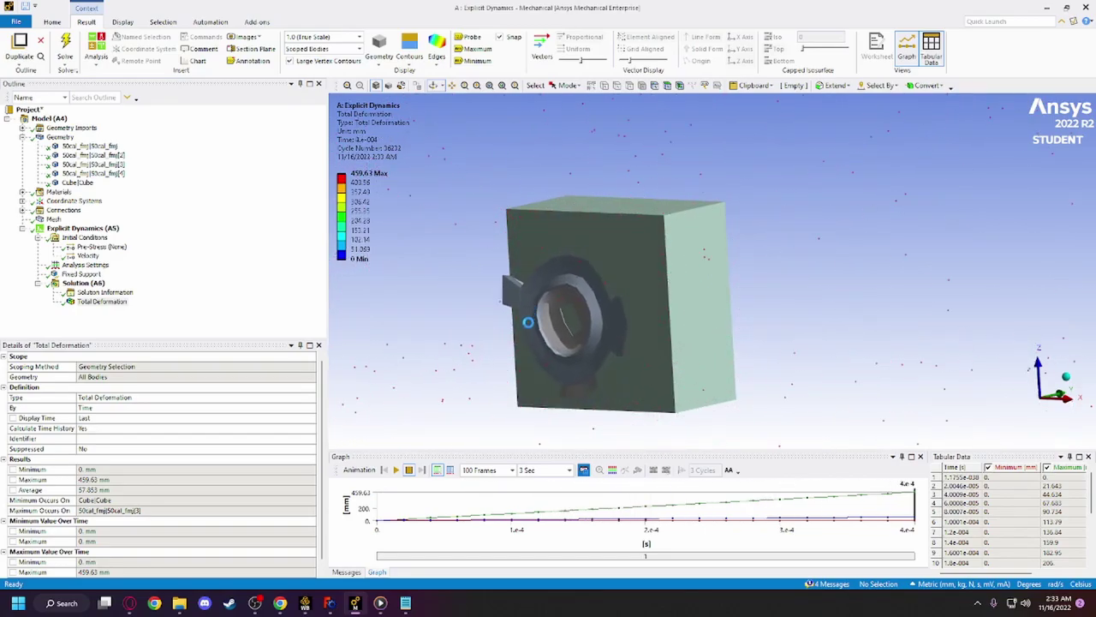
pyautogui.moveTo(179, 611)
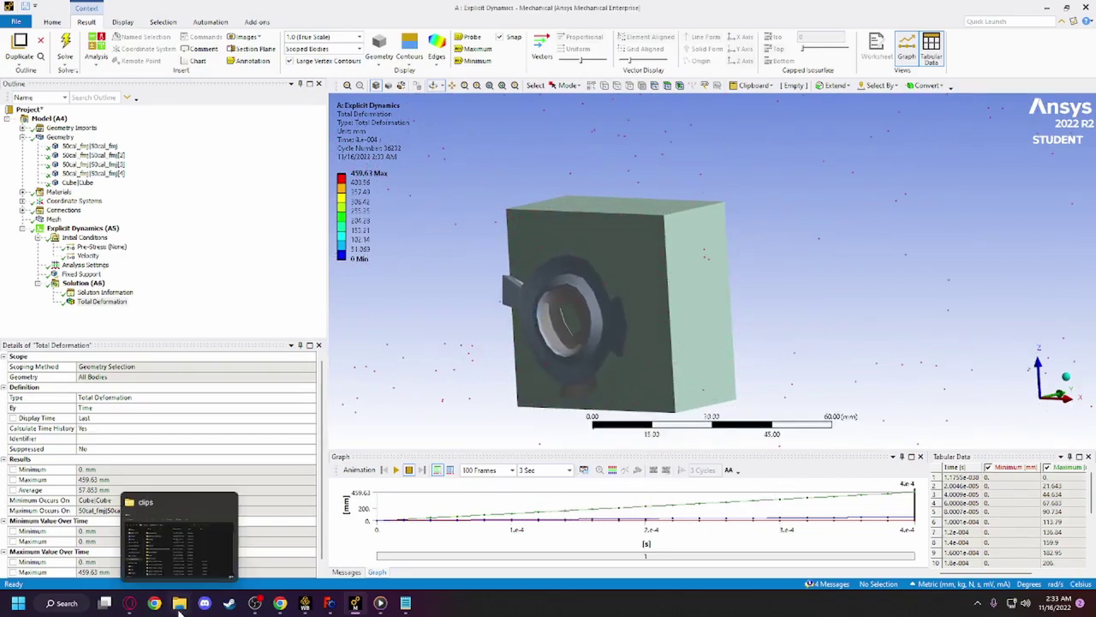
pyautogui.click(179, 610)
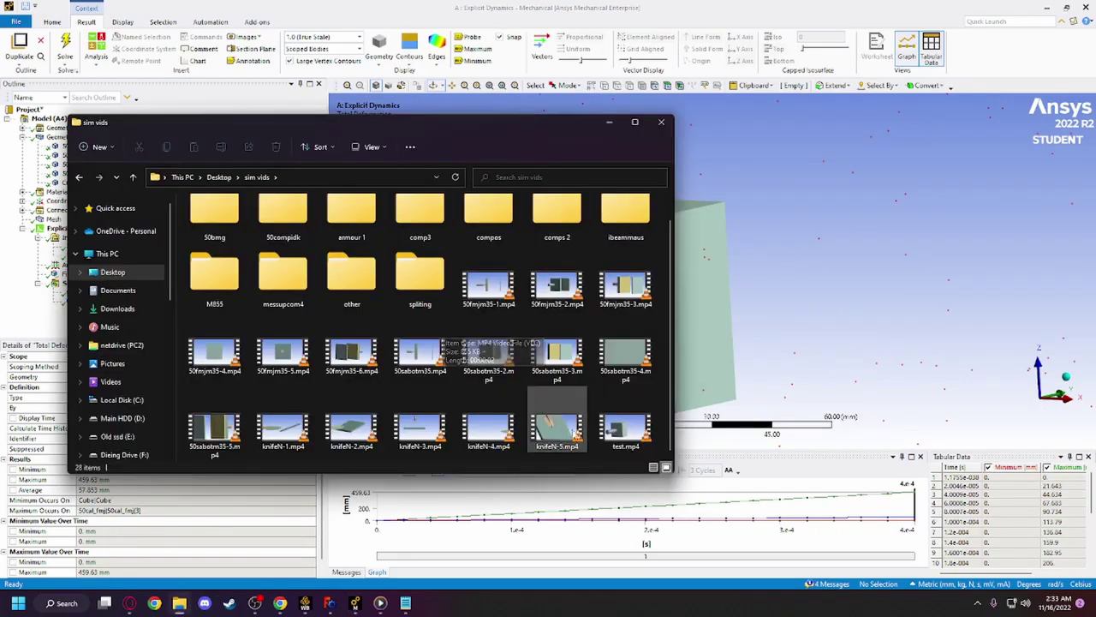
pyautogui.doubleClick(626, 428)
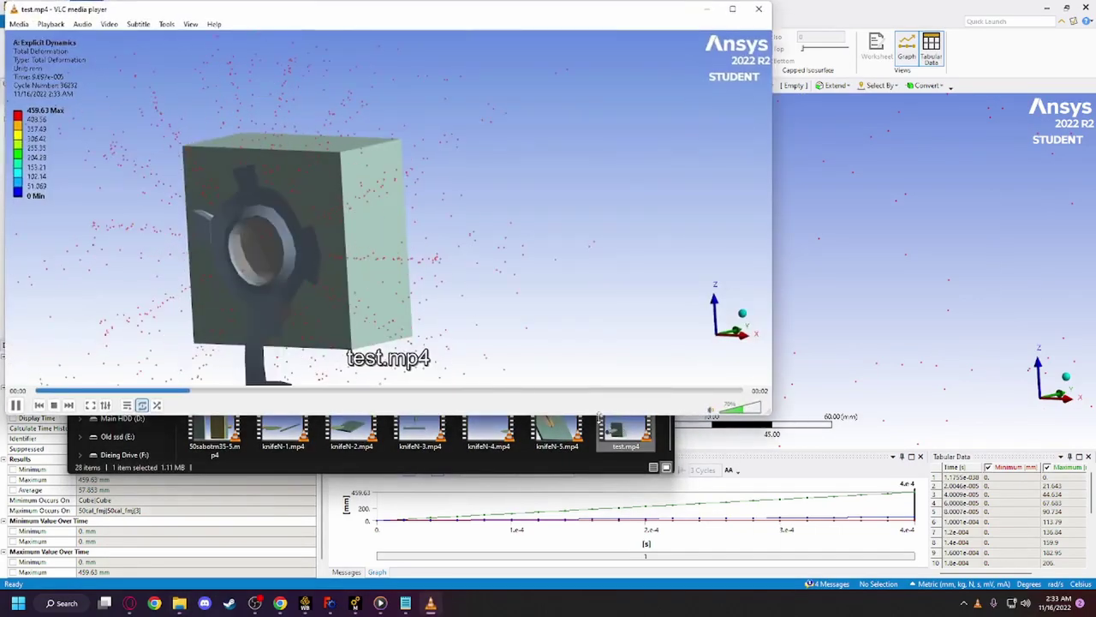
# - Watch the test.mp4 bullet-impact clip in VLC, then close the player
pyautogui.moveTo(494, 14); pyautogui.dragTo(642, 65)
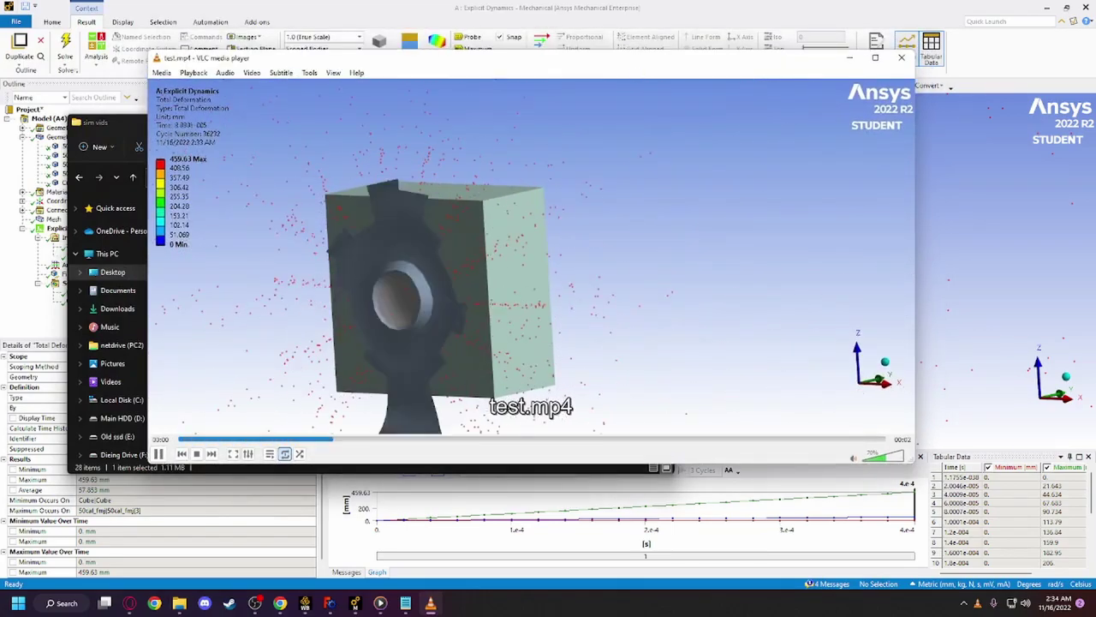
pyautogui.click(901, 58)
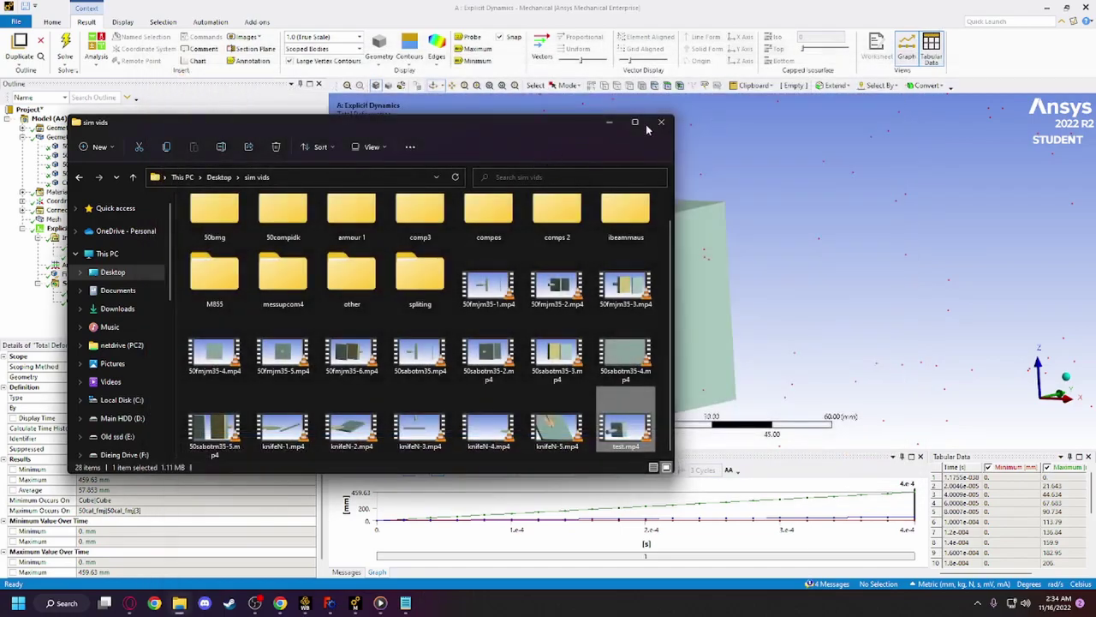
# - Close the sim vids folder and orbit, pan and zoom the block to face the bullet hole
pyautogui.click(659, 122)
pyautogui.moveTo(738, 272)
pyautogui.mouseDown()
pyautogui.moveTo(642, 287)
pyautogui.moveTo(752, 288)
pyautogui.mouseUp()
pyautogui.scroll(-3, 689, 288)
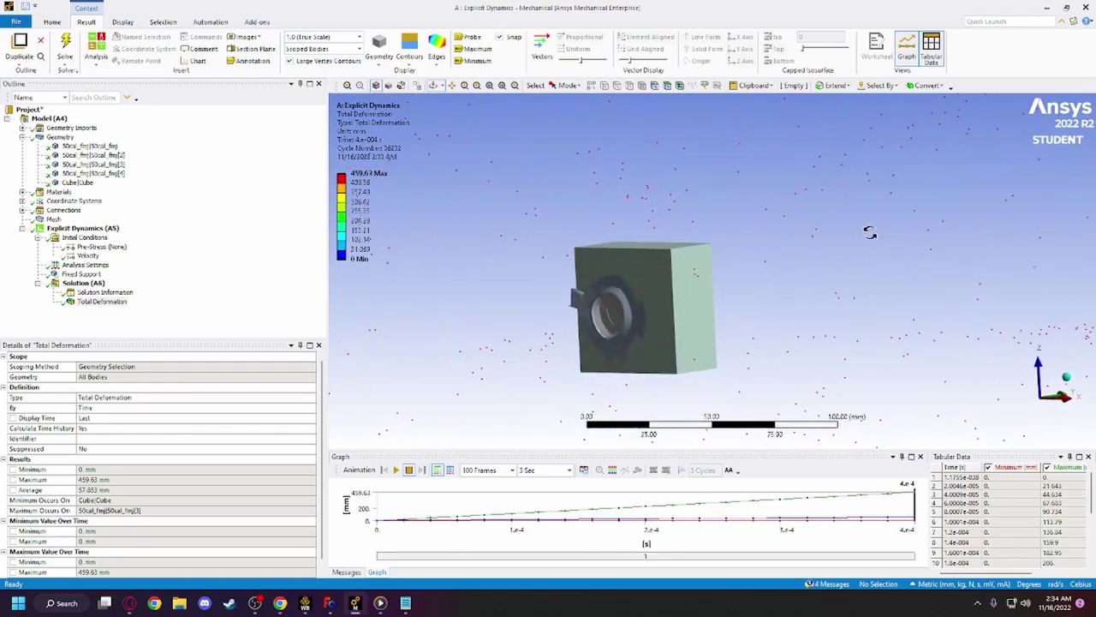
pyautogui.moveTo(605, 347); pyautogui.dragTo(679, 334)
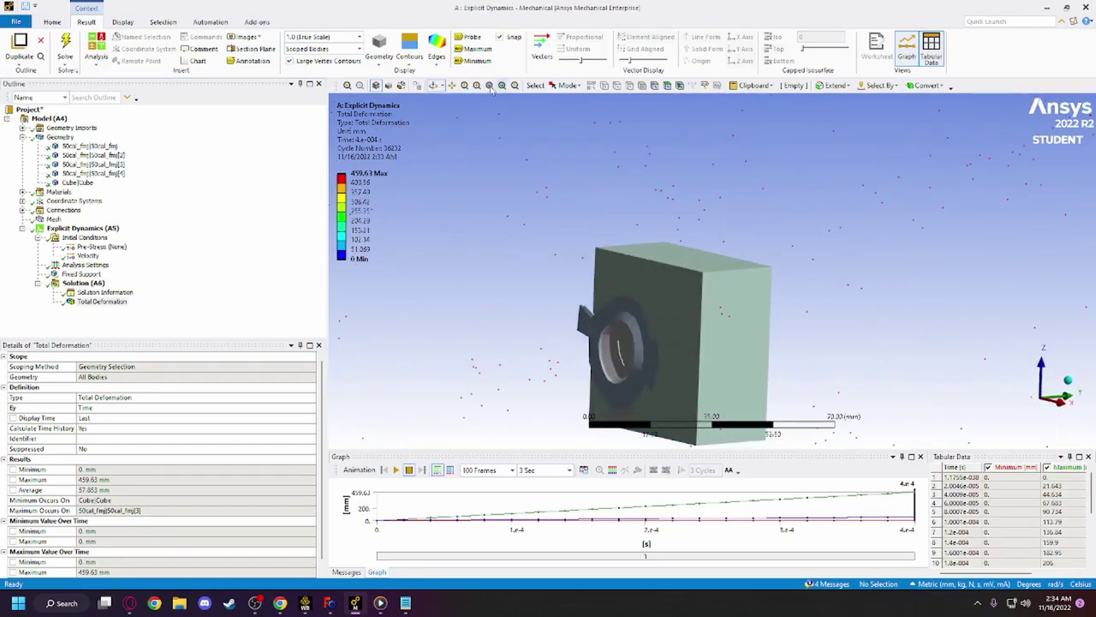
pyautogui.moveTo(595, 219); pyautogui.dragTo(600, 197)
pyautogui.moveTo(727, 297); pyautogui.dragTo(783, 300, button='middle')
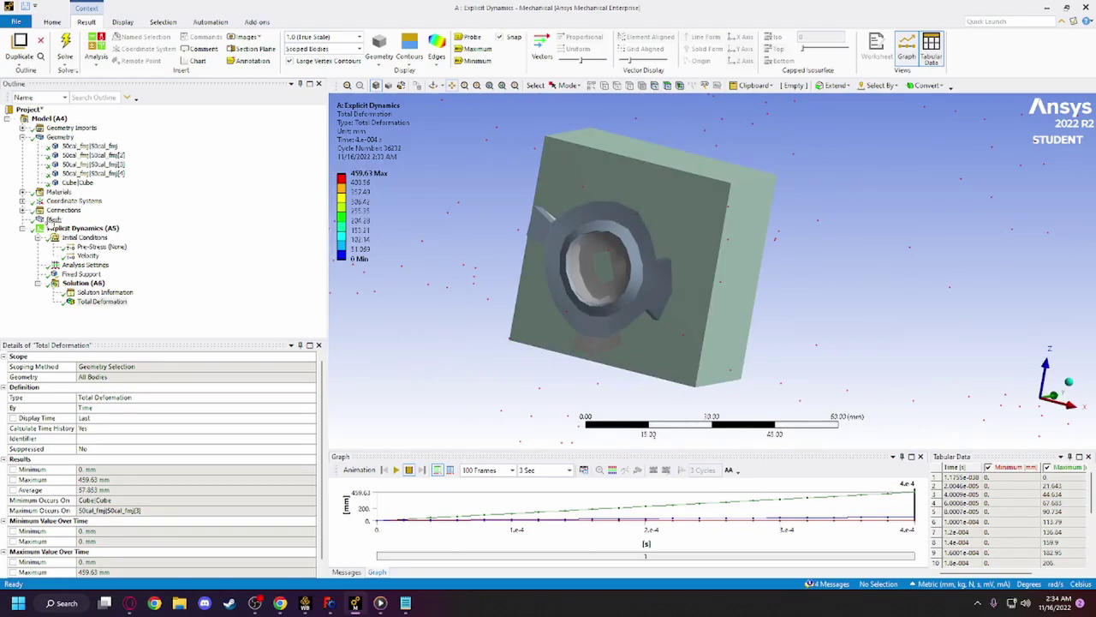
pyautogui.moveTo(787, 280); pyautogui.dragTo(688, 291, button='middle')
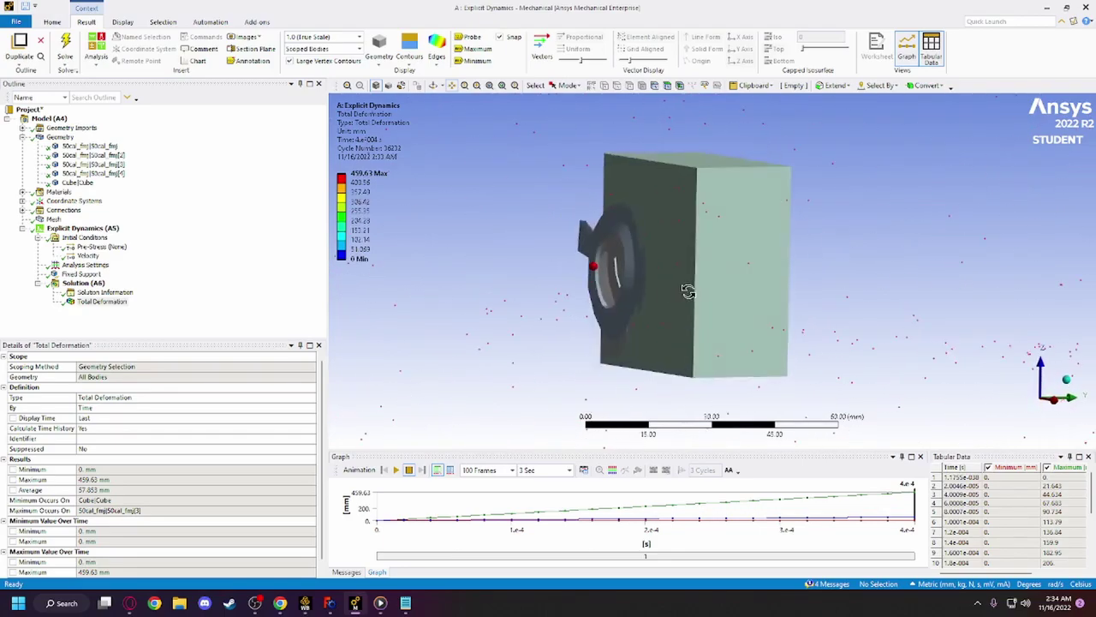
pyautogui.moveTo(548, 309); pyautogui.dragTo(642, 321, button='middle')
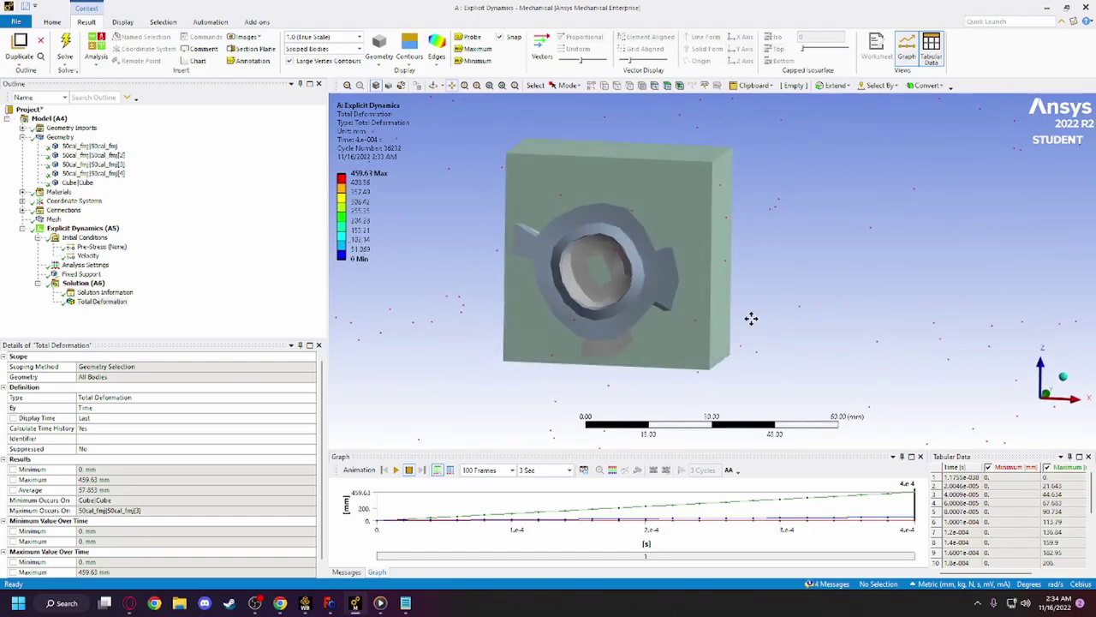